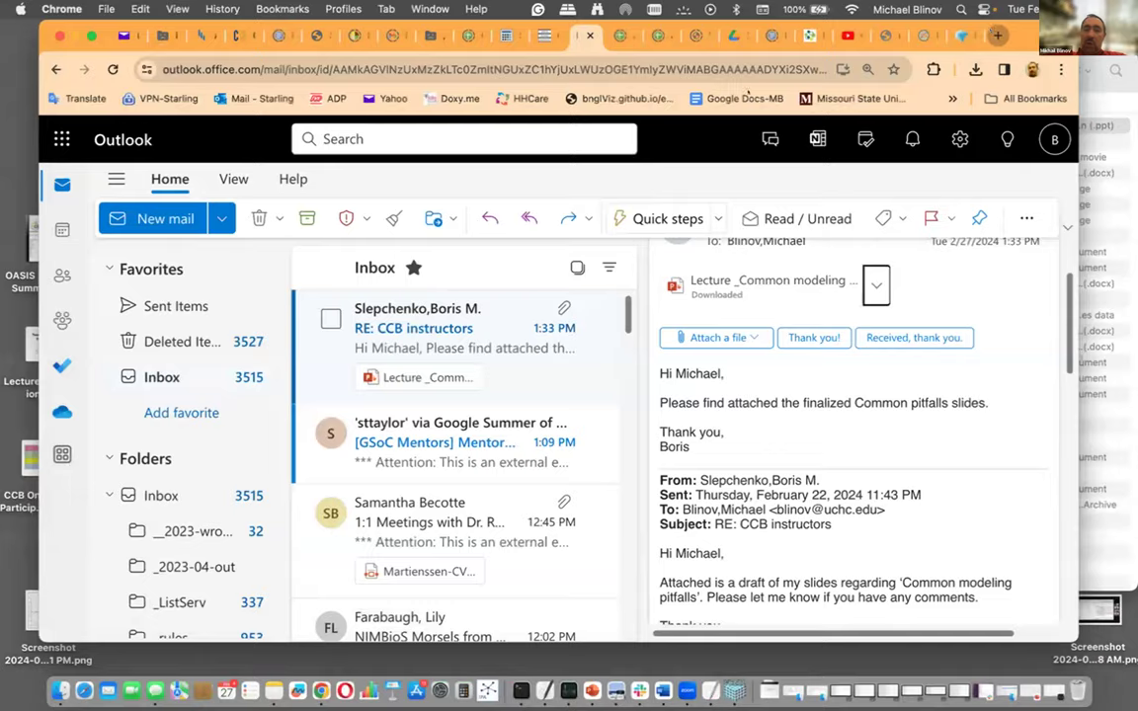
Search the web for "biomodels database" and open the EMBL-EBI BioModels site.
click(223, 70)
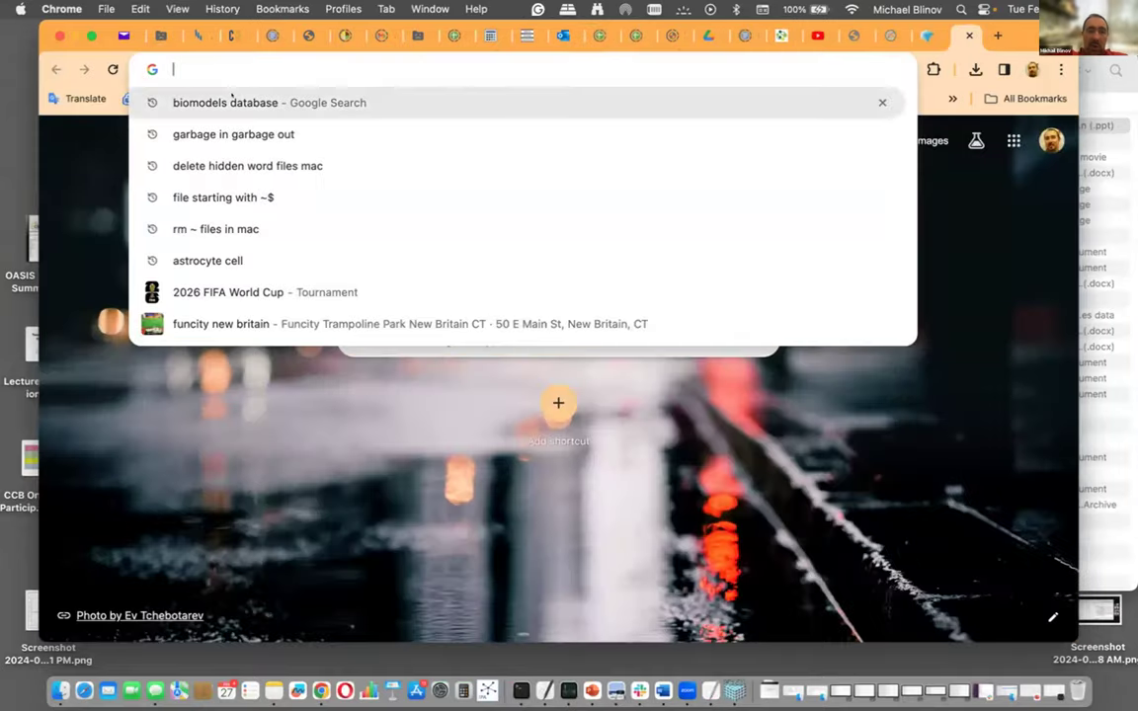
text(biomodels database)
key(Return)
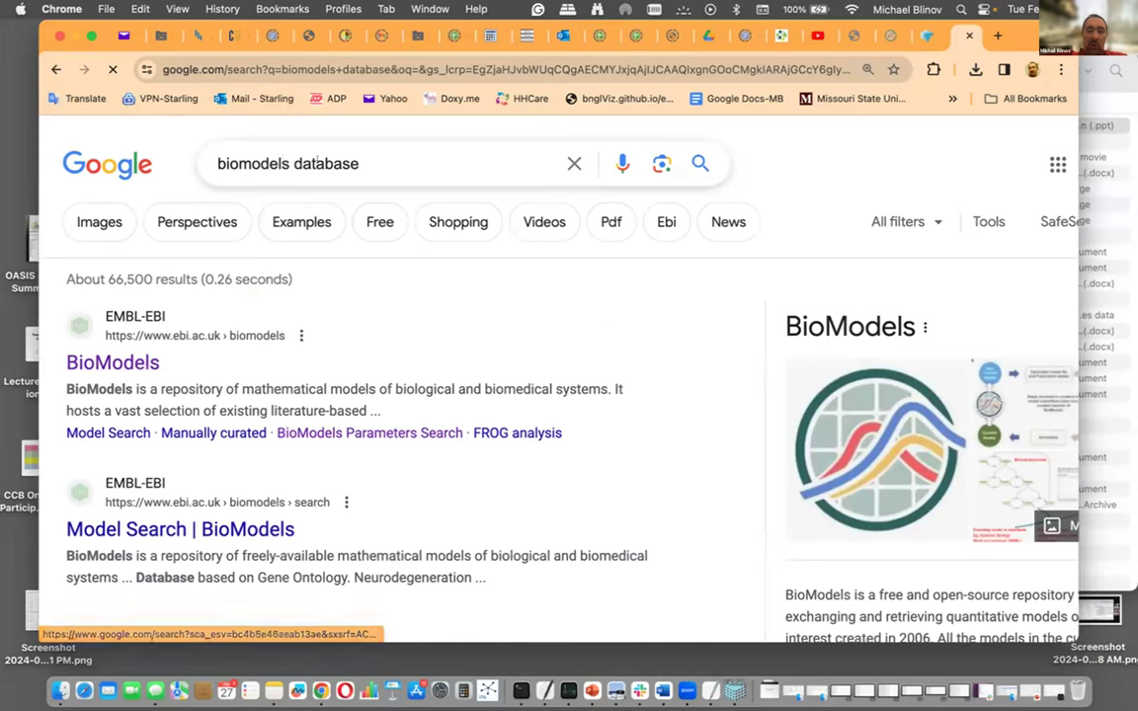
click(117, 363)
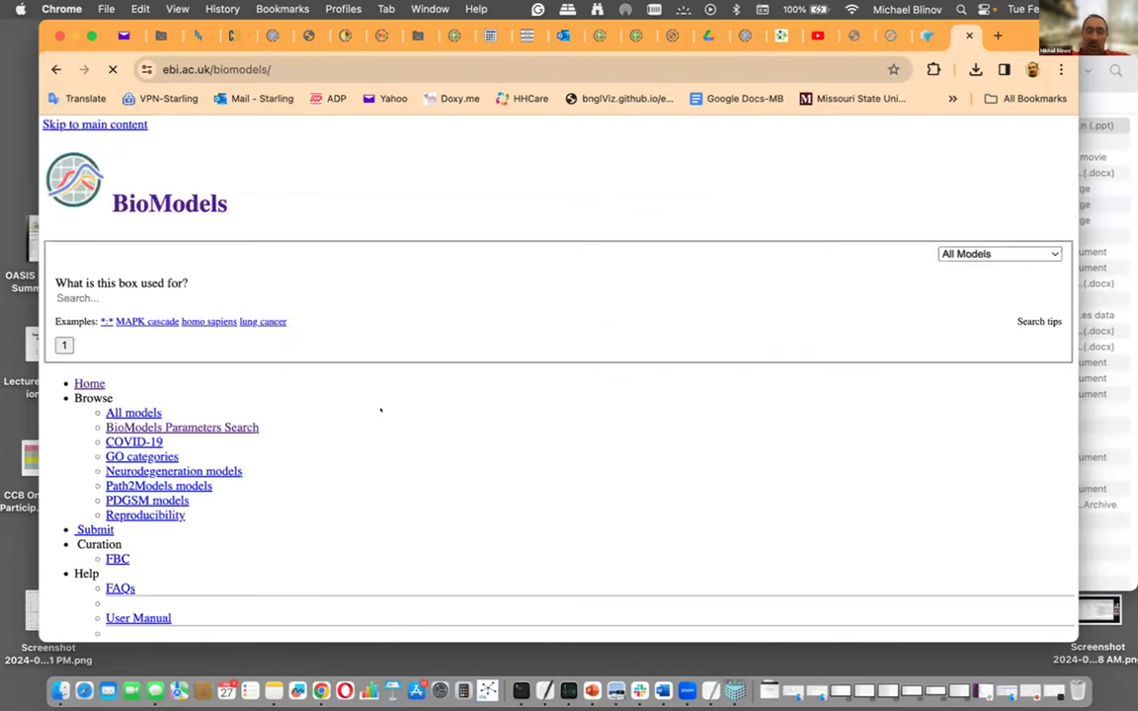
Open the BioModels Parameters resource and bring its parameter search form and results table into view.
scroll(686, 423, down, 2)
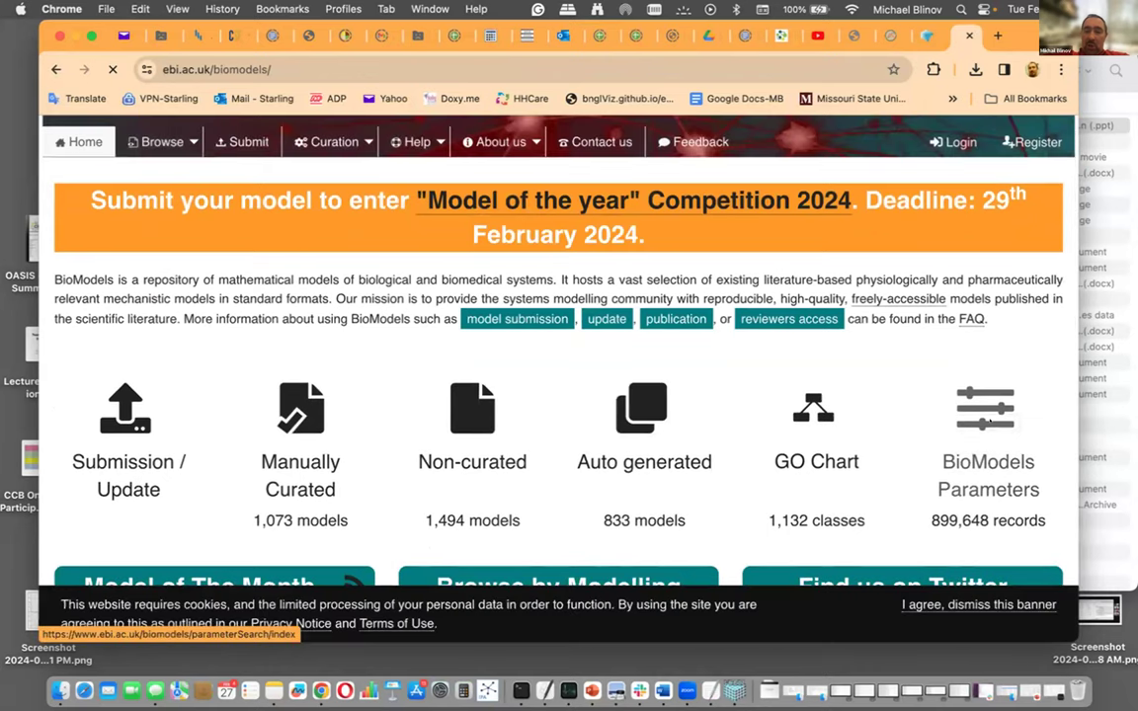
click(986, 422)
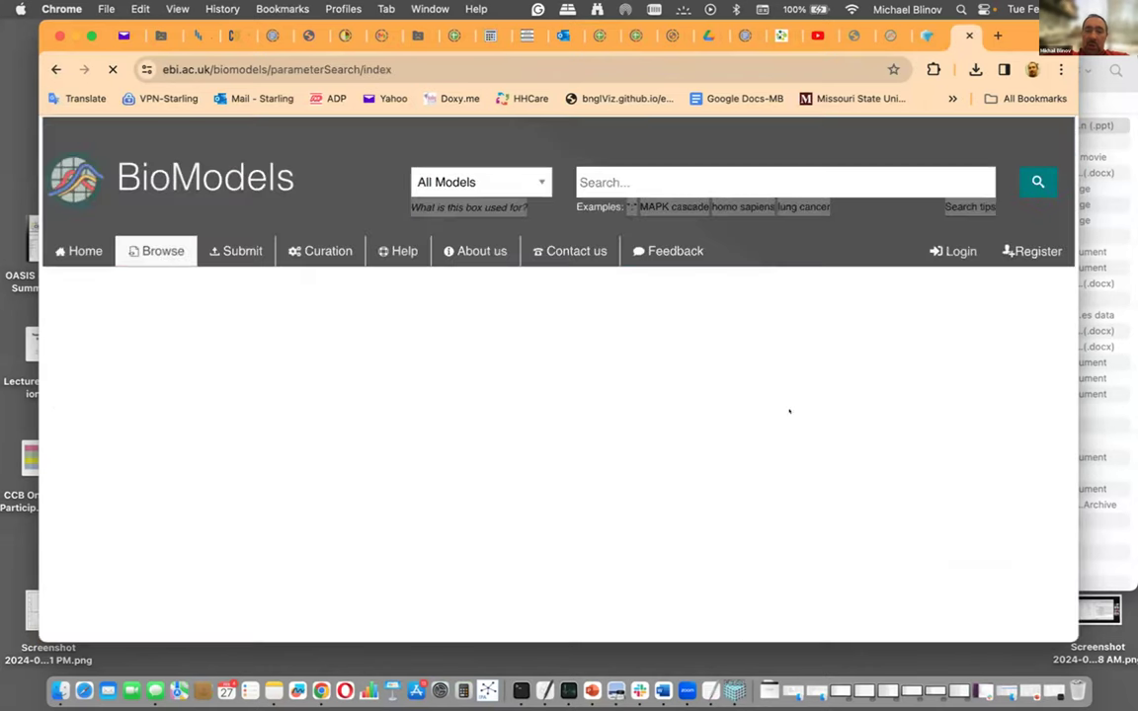
scroll(714, 472, down, 3)
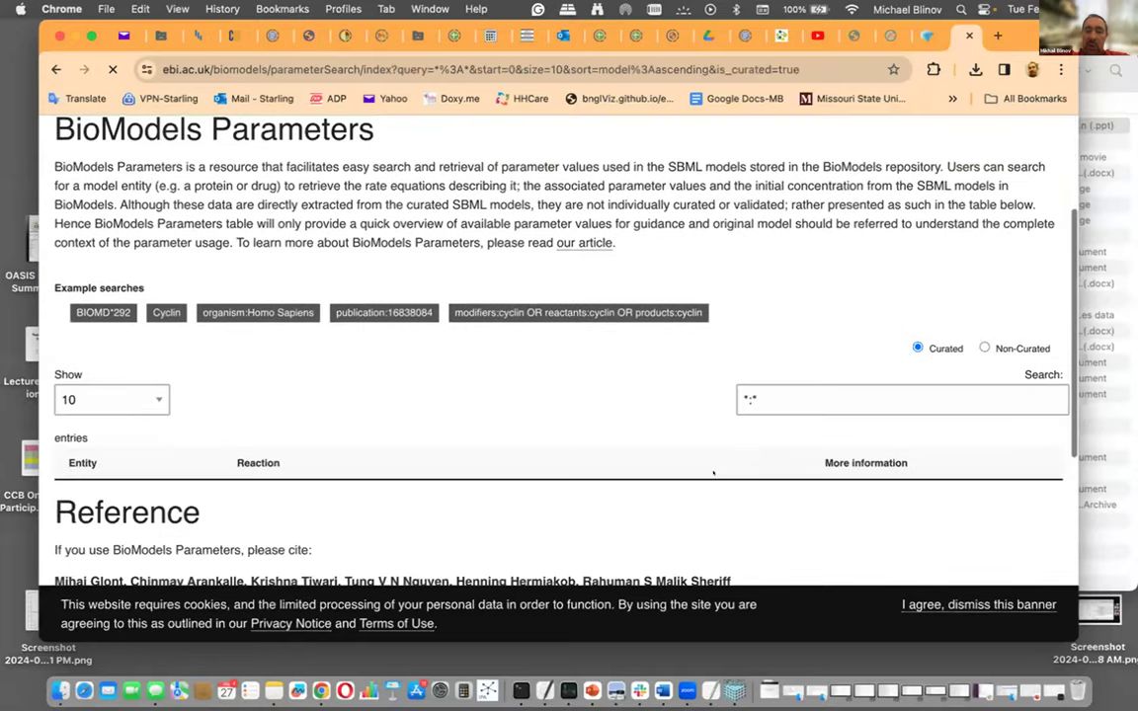
scroll(762, 310, down, 1)
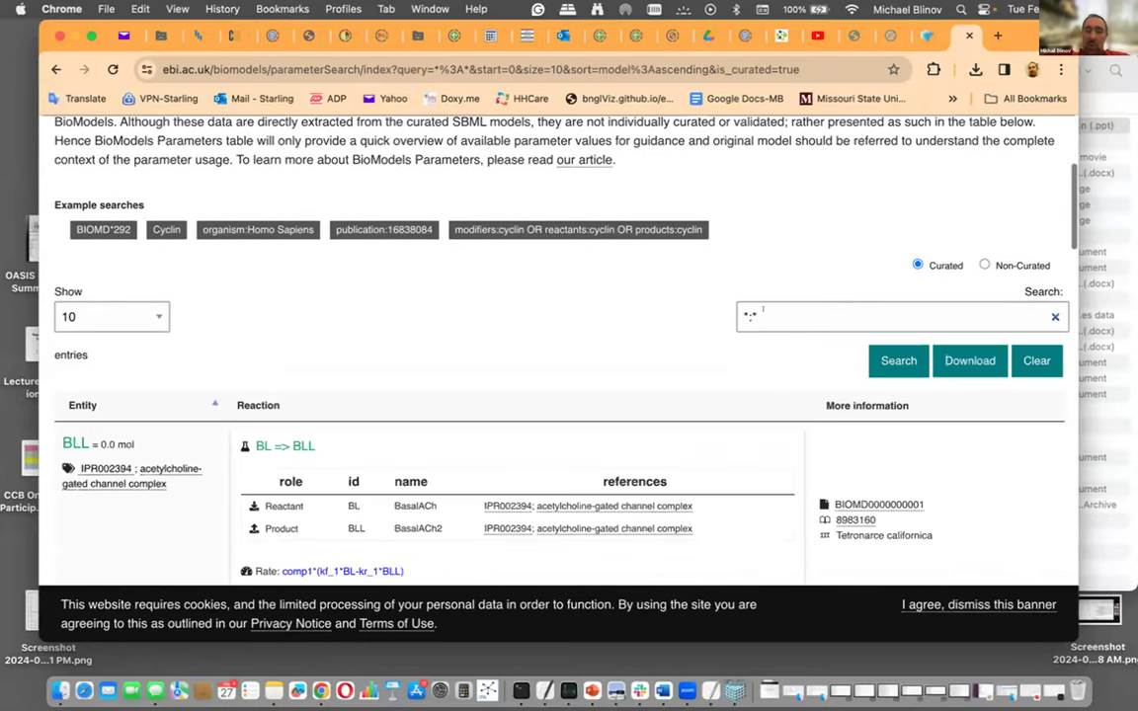
Replace the parameter search query with PKC and run the search on curated models.
drag(759, 315, 727, 311)
key(BackSpace)
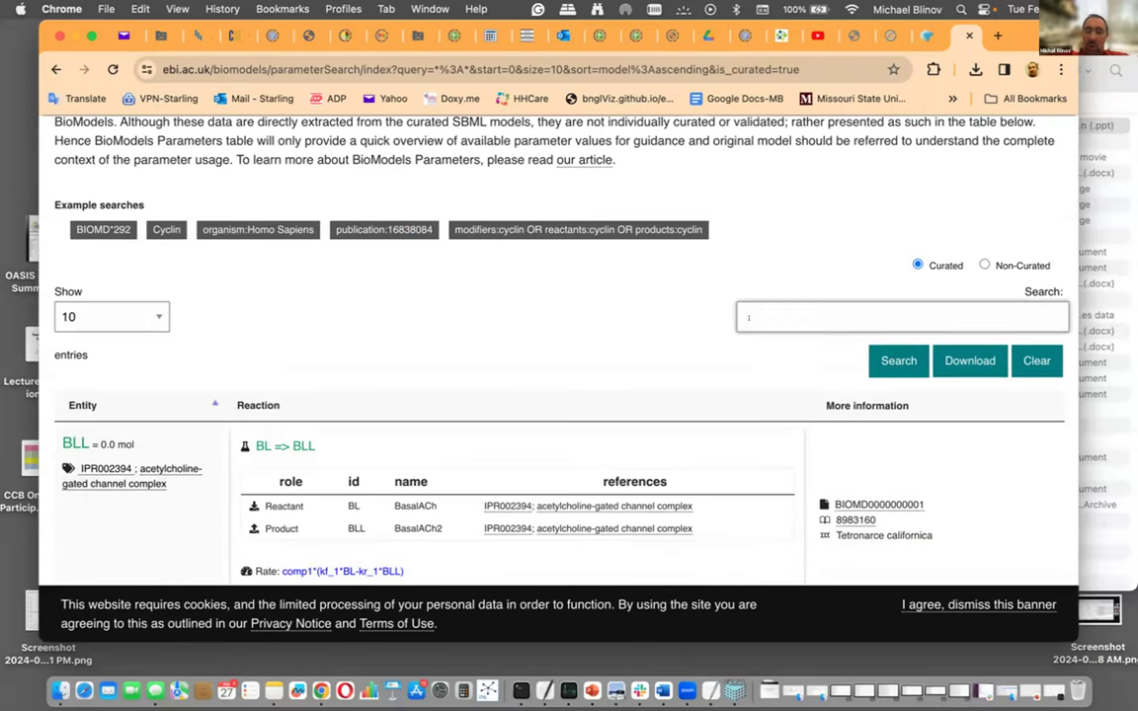
text(P)
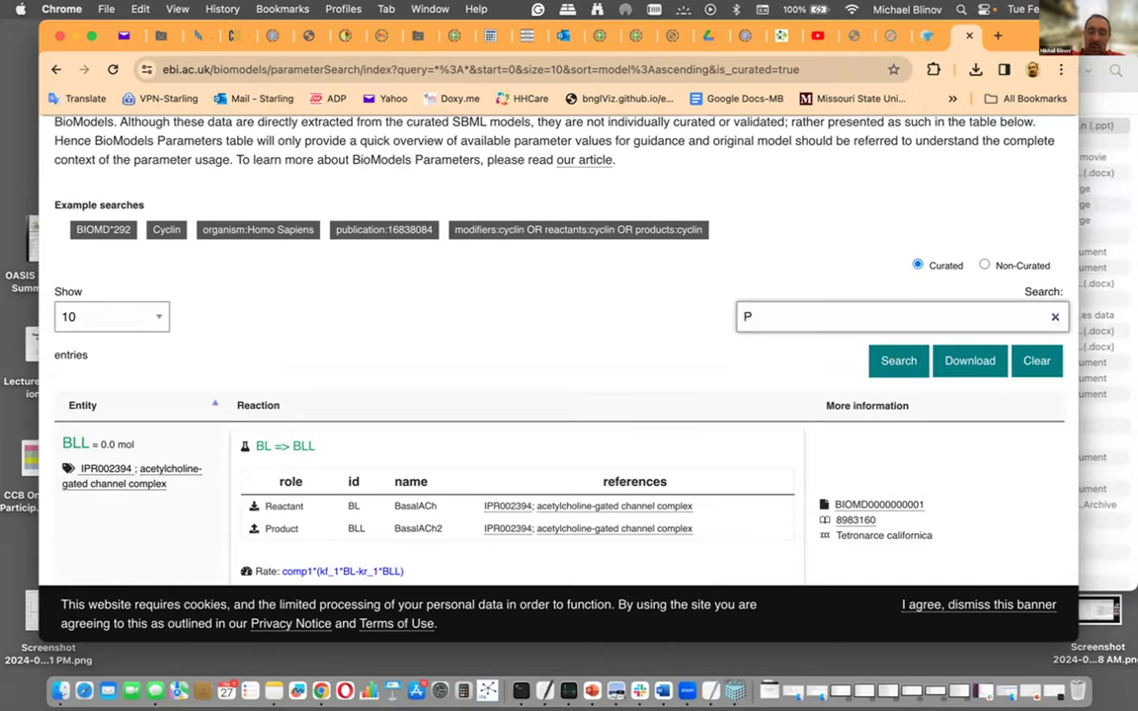
text(KC)
key(Return)
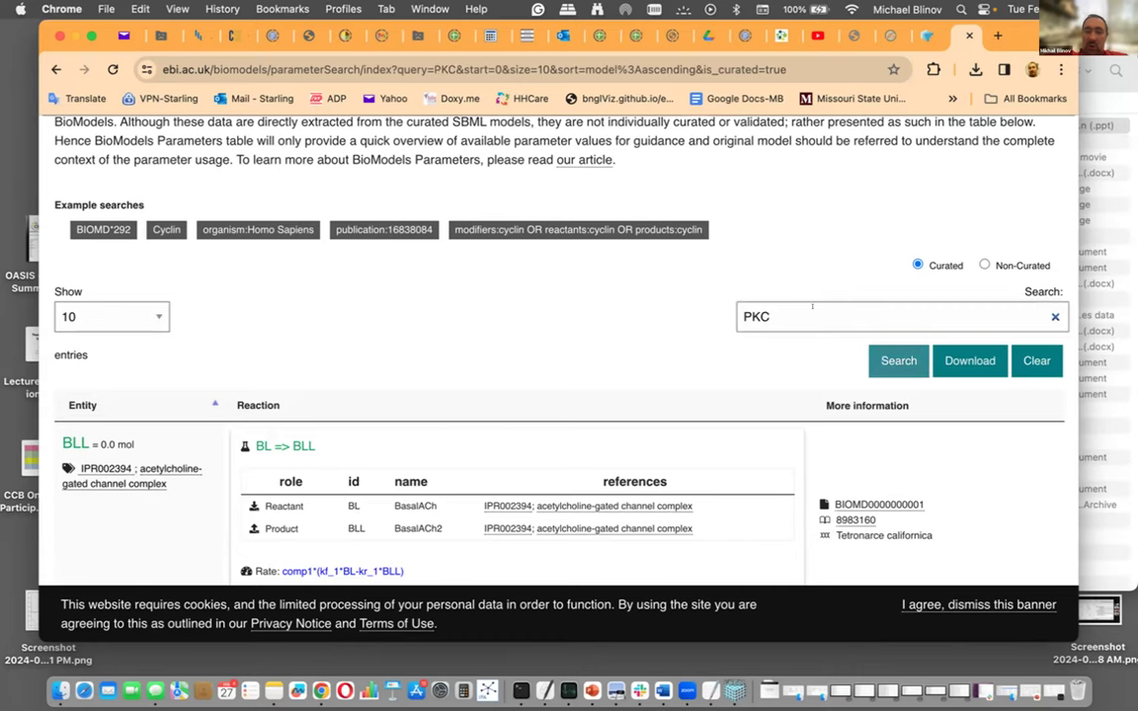
Examine the first page of PKC results for reactions, rate laws, parameter values and source models.
scroll(747, 310, down, 2)
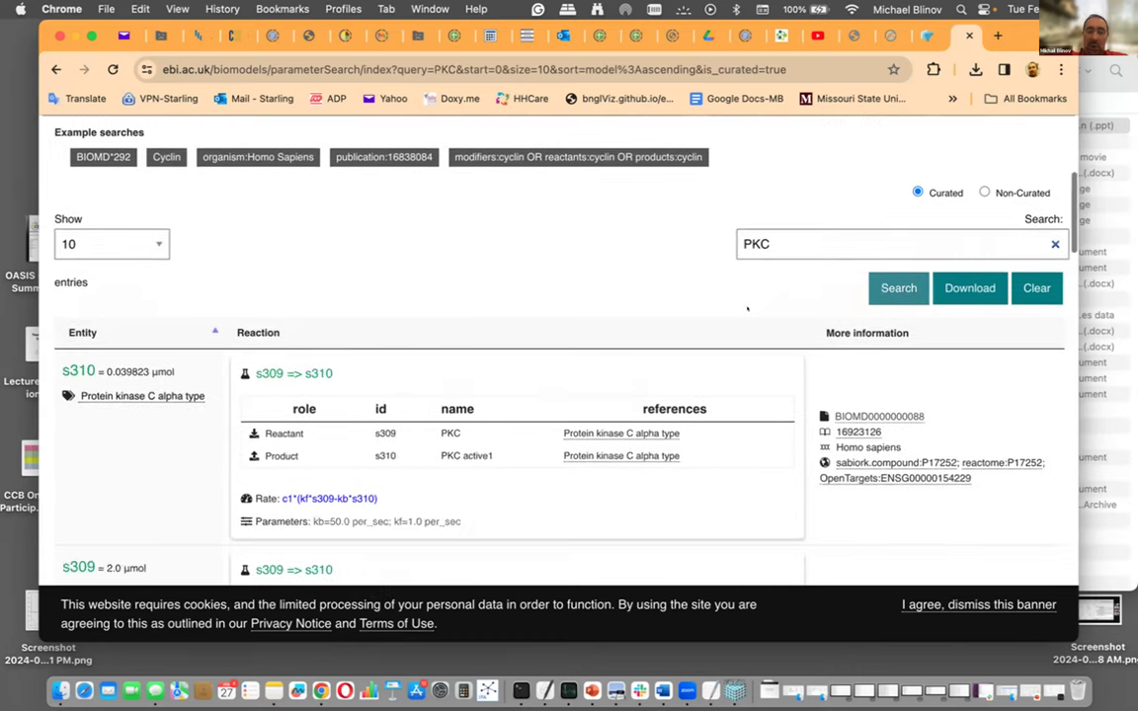
scroll(746, 309, down, 3)
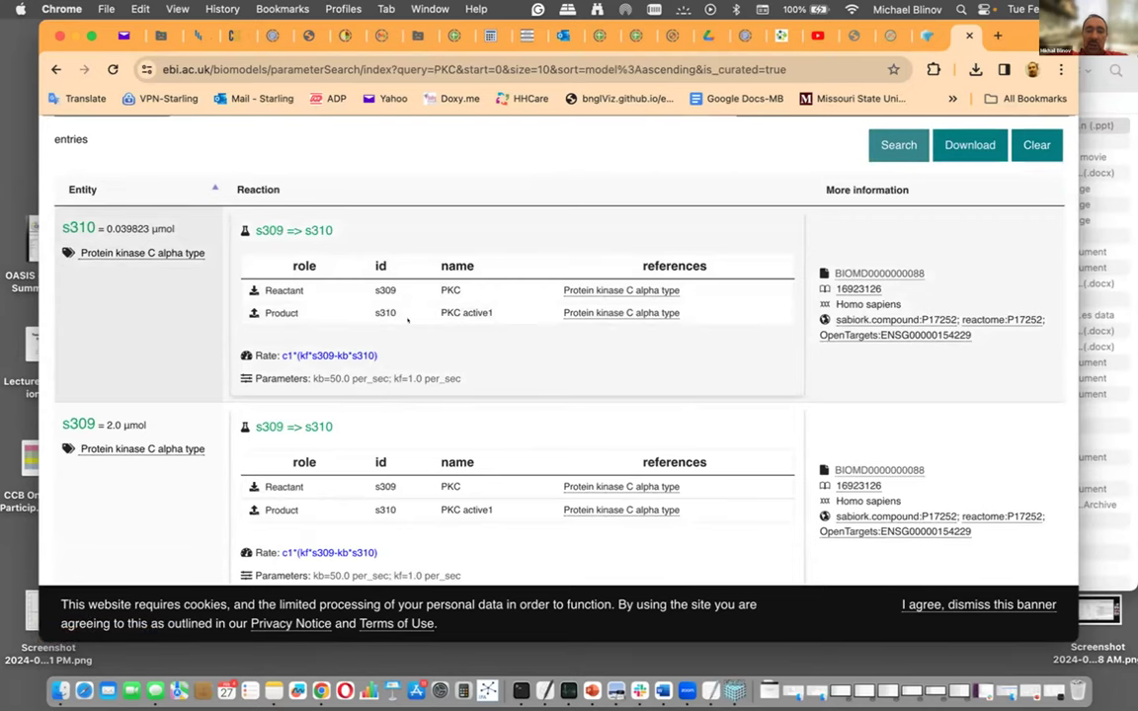
scroll(485, 346, down, 3)
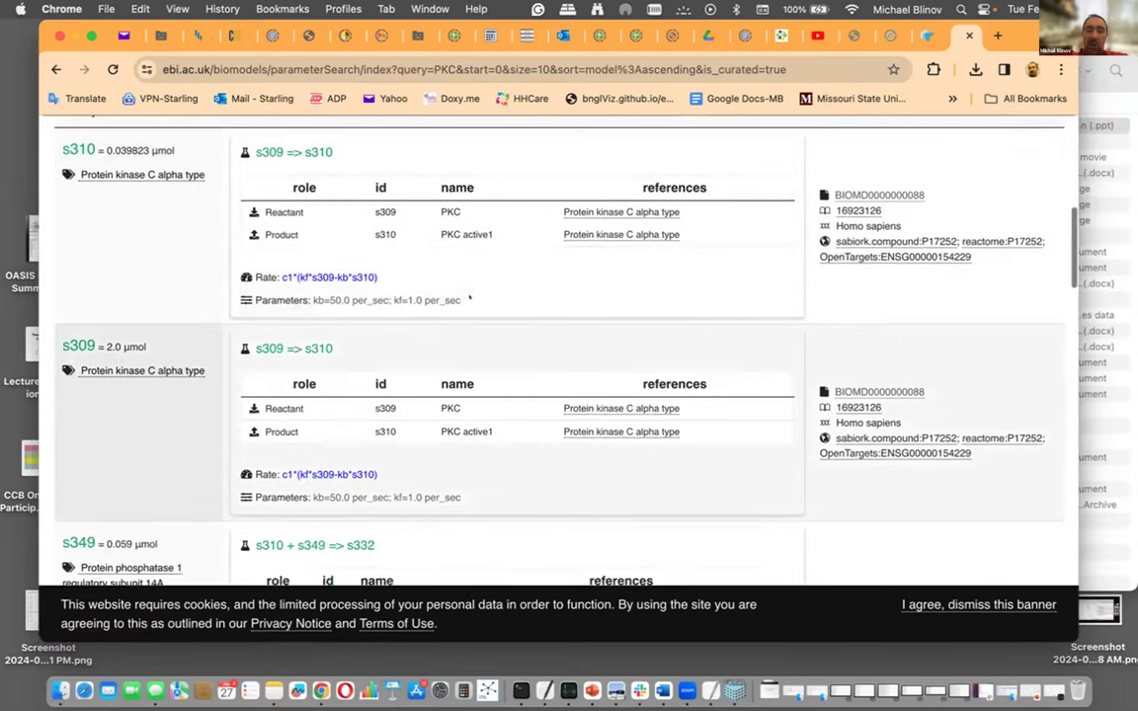
scroll(495, 409, down, 1)
scroll(496, 411, up, 3)
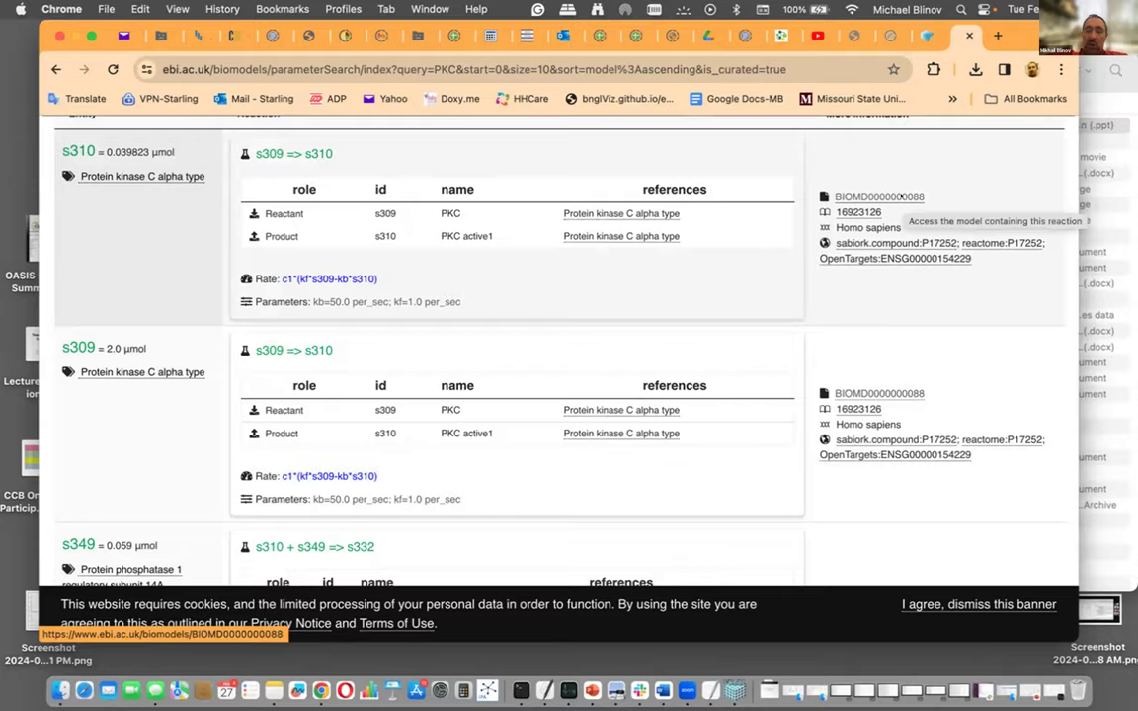
scroll(864, 423, down, 5)
scroll(865, 423, down, 10)
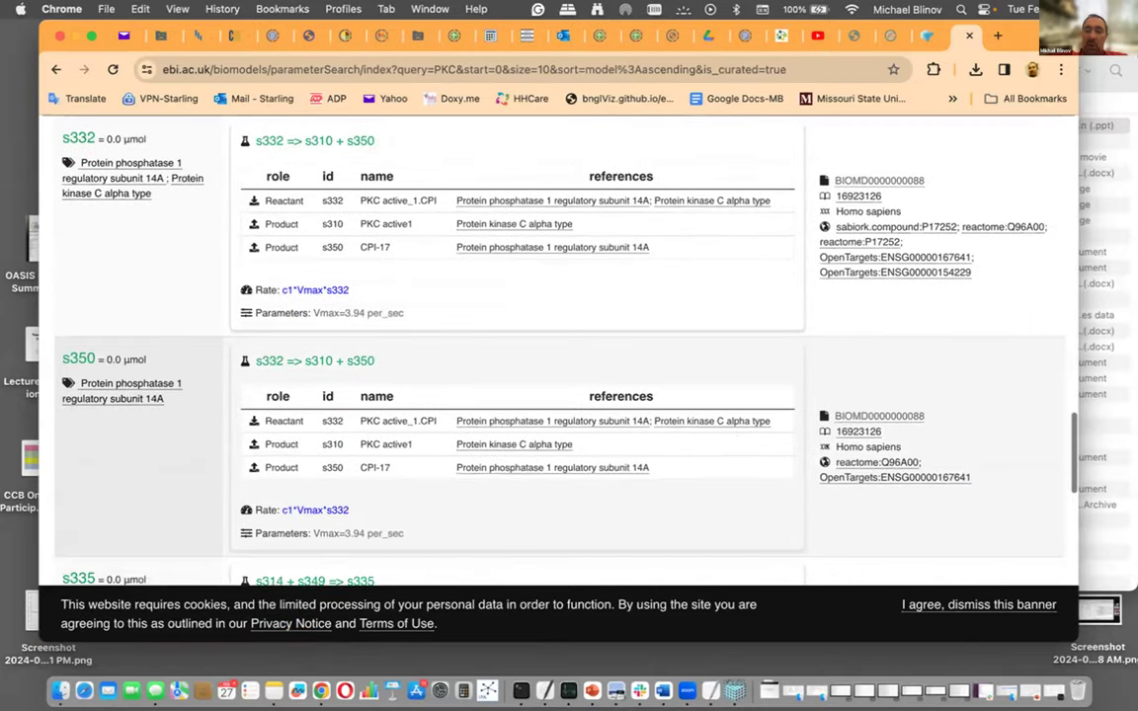
scroll(852, 476, down, 8)
scroll(839, 447, up, 4)
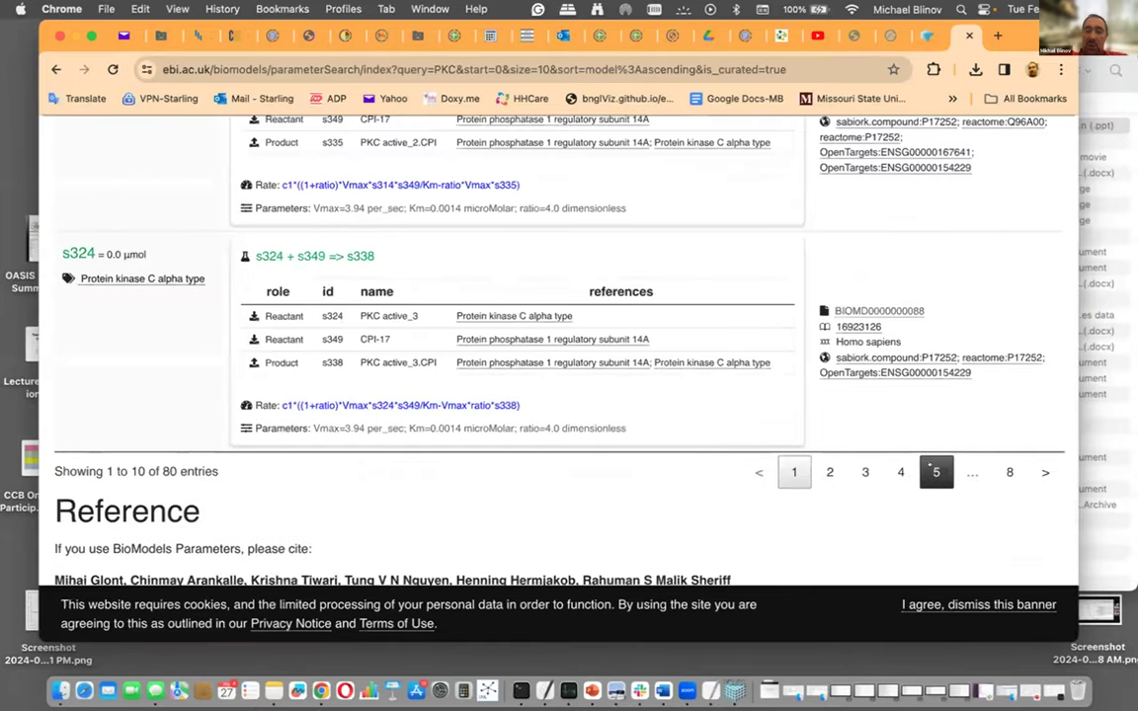
Go to page 5 of the PKC results and examine the entries listed there.
click(932, 468)
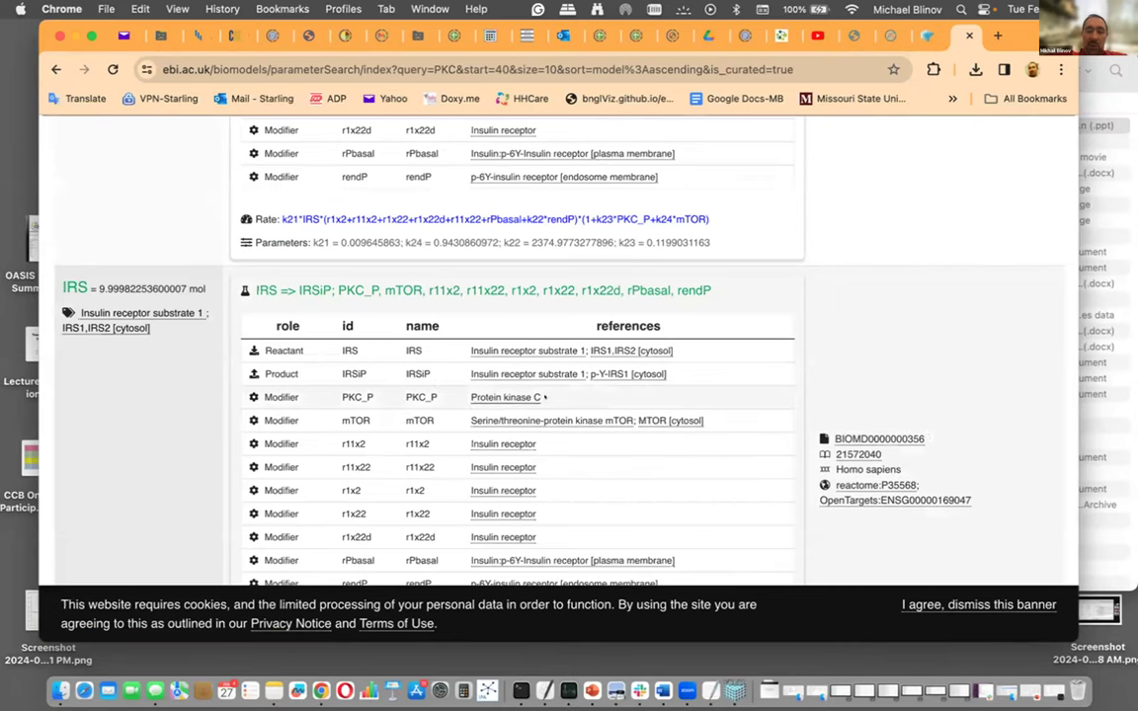
scroll(546, 407, down, 5)
scroll(546, 407, down, 2)
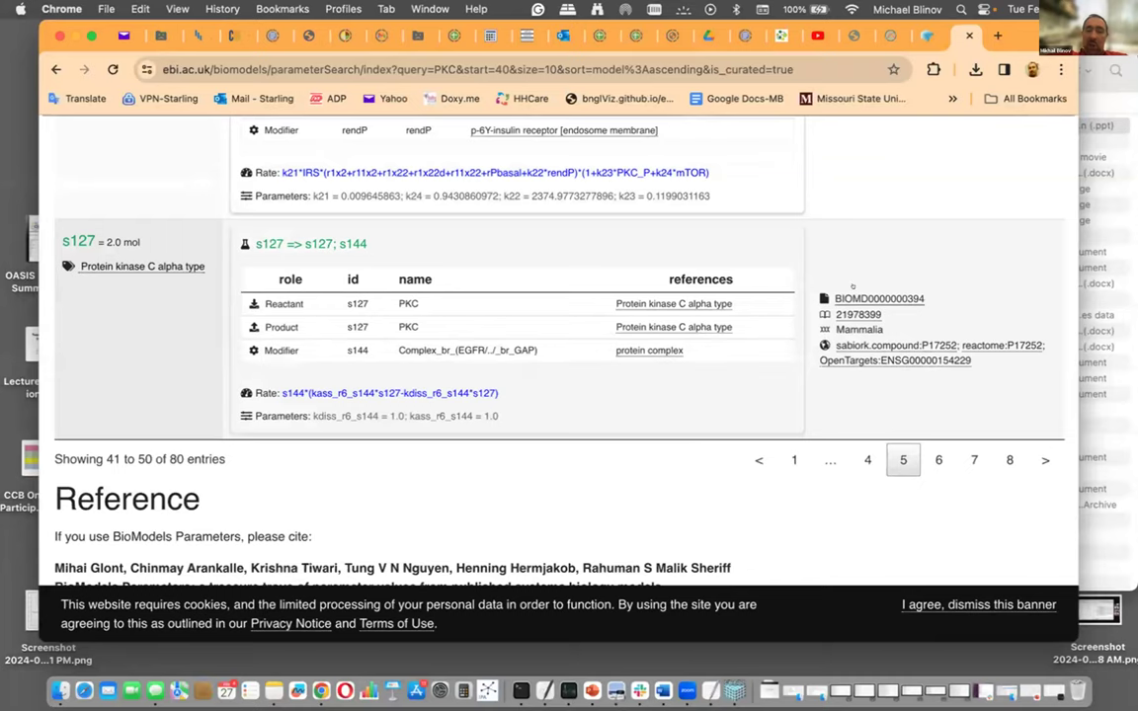
click(860, 296)
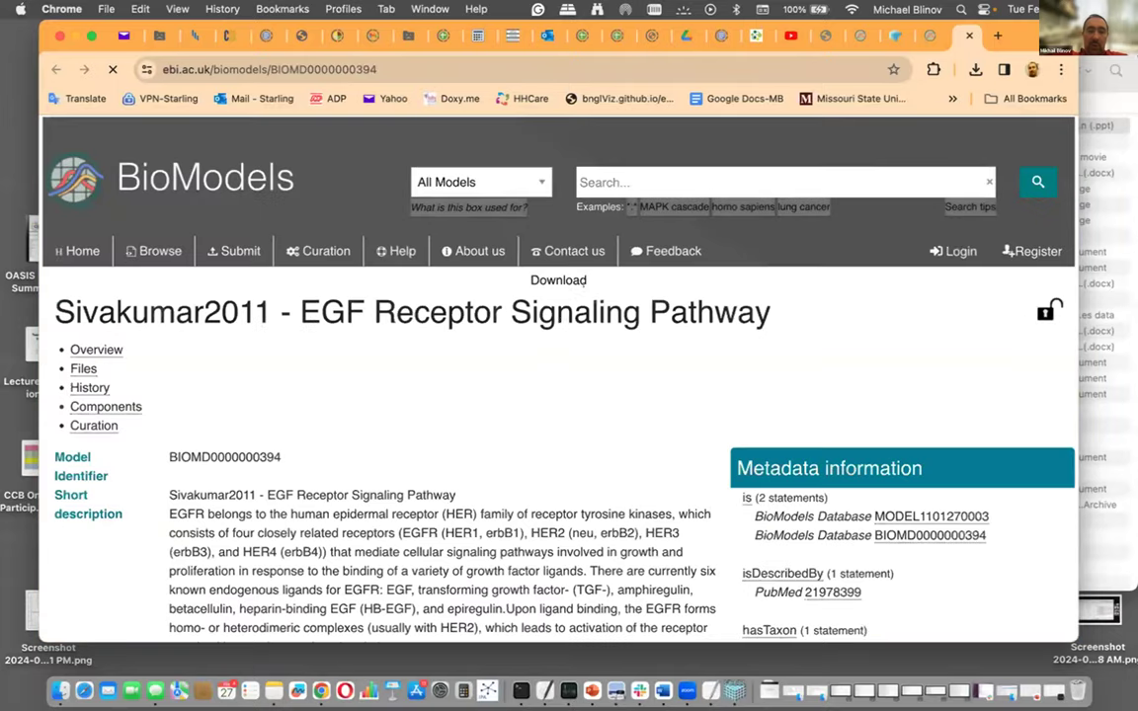
scroll(461, 425, down, 3)
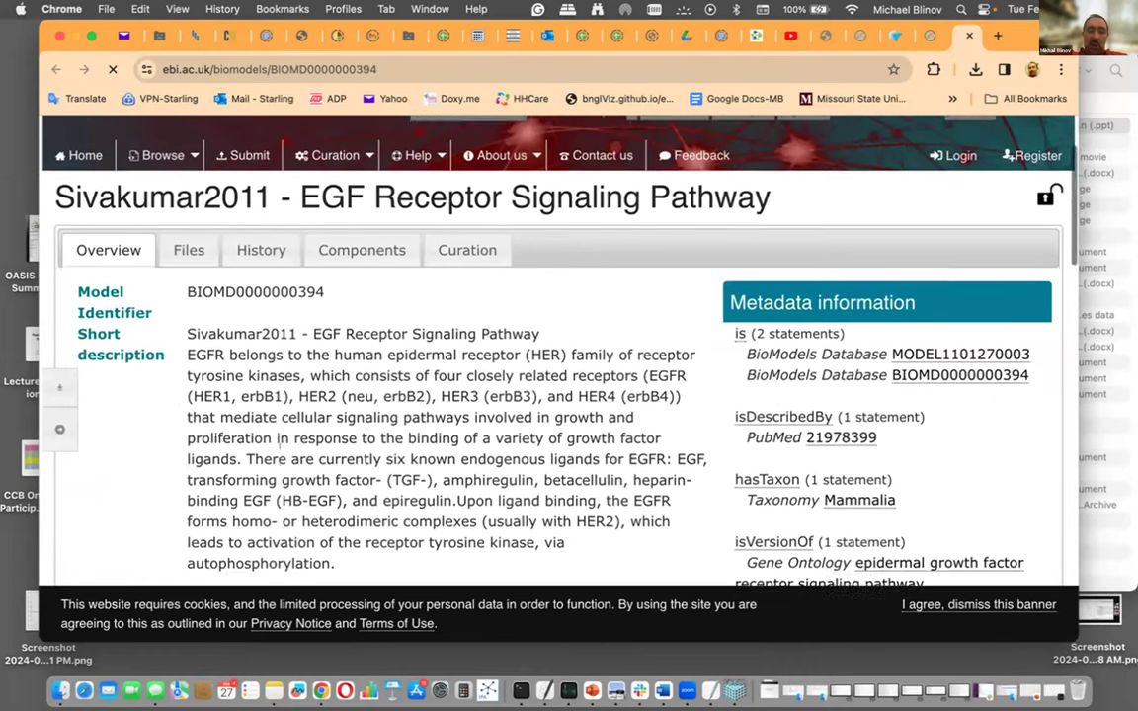
scroll(281, 446, down, 2)
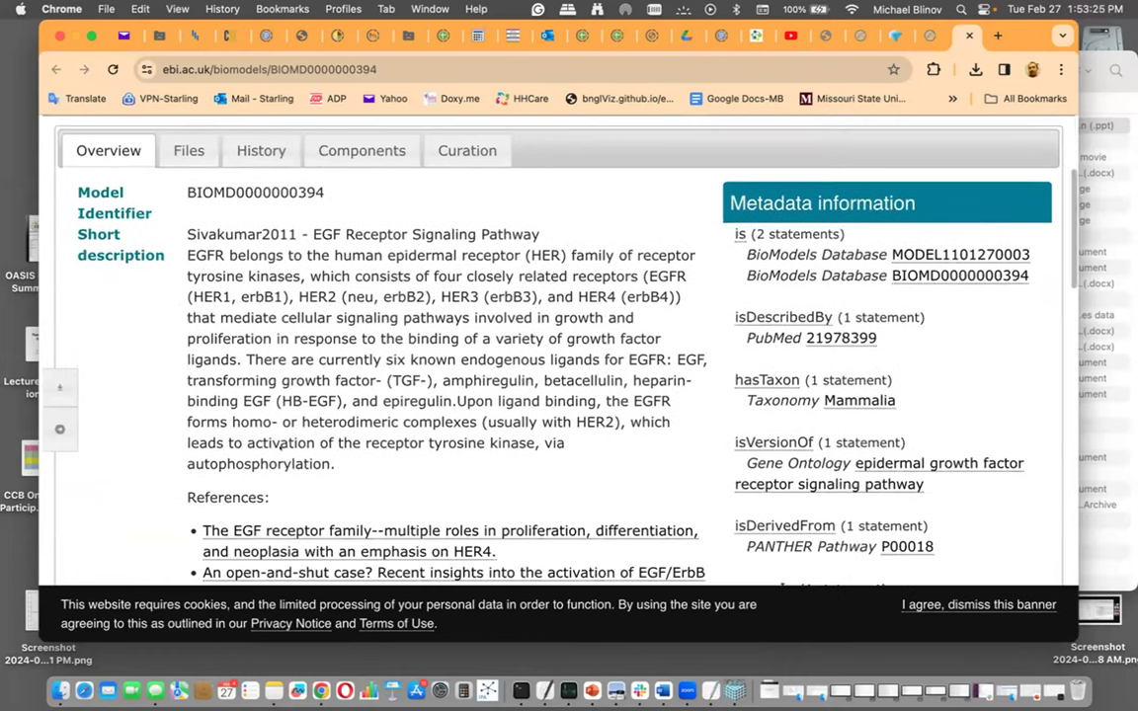
scroll(281, 446, down, 3)
scroll(281, 451, up, 2)
scroll(279, 450, up, 2)
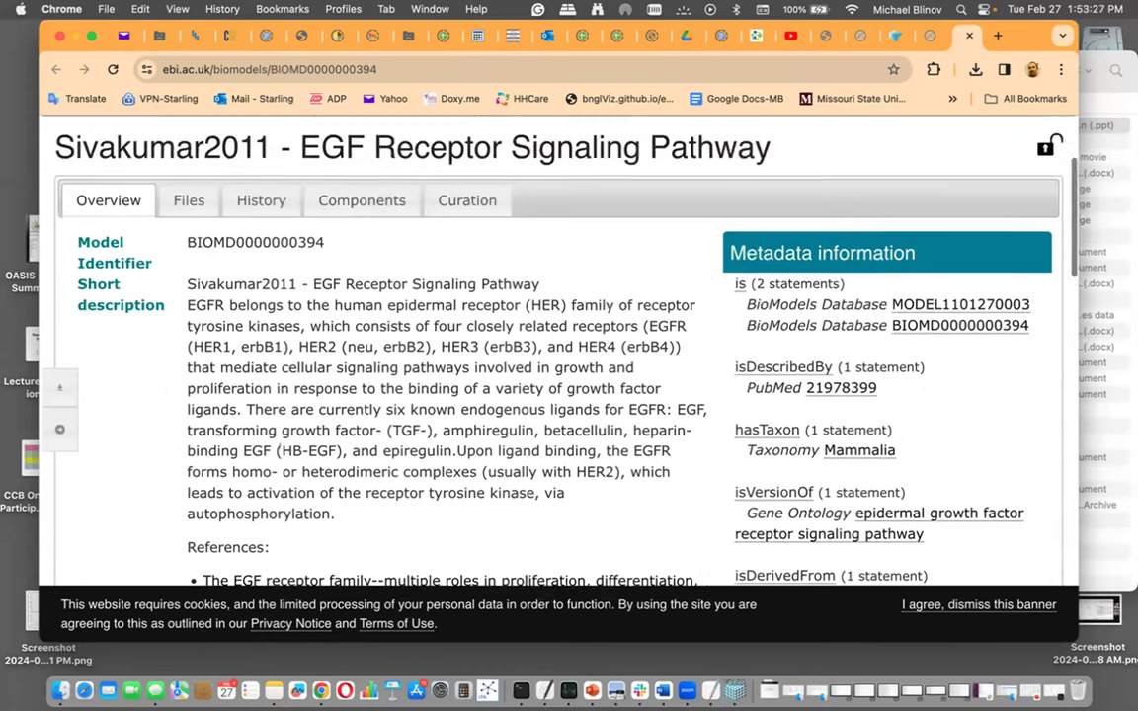
Show the EGF receptor model's components and examine its species' initial amounts and its reactions with rate laws.
click(342, 200)
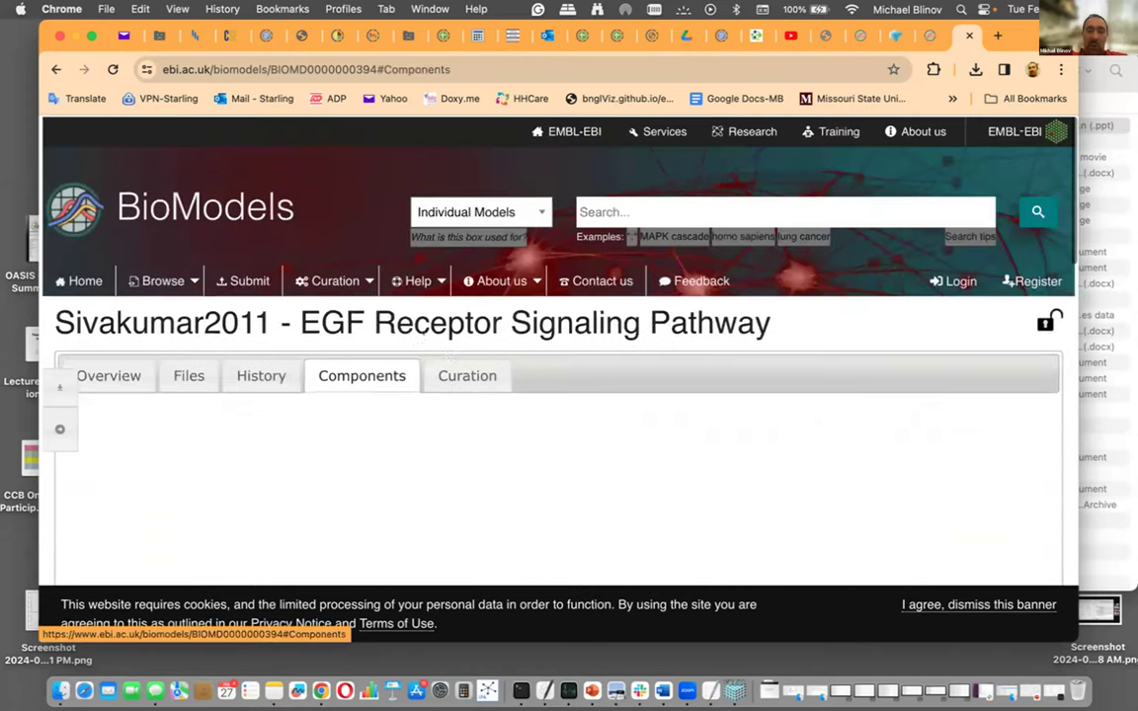
scroll(449, 360, down, 2)
scroll(449, 359, down, 4)
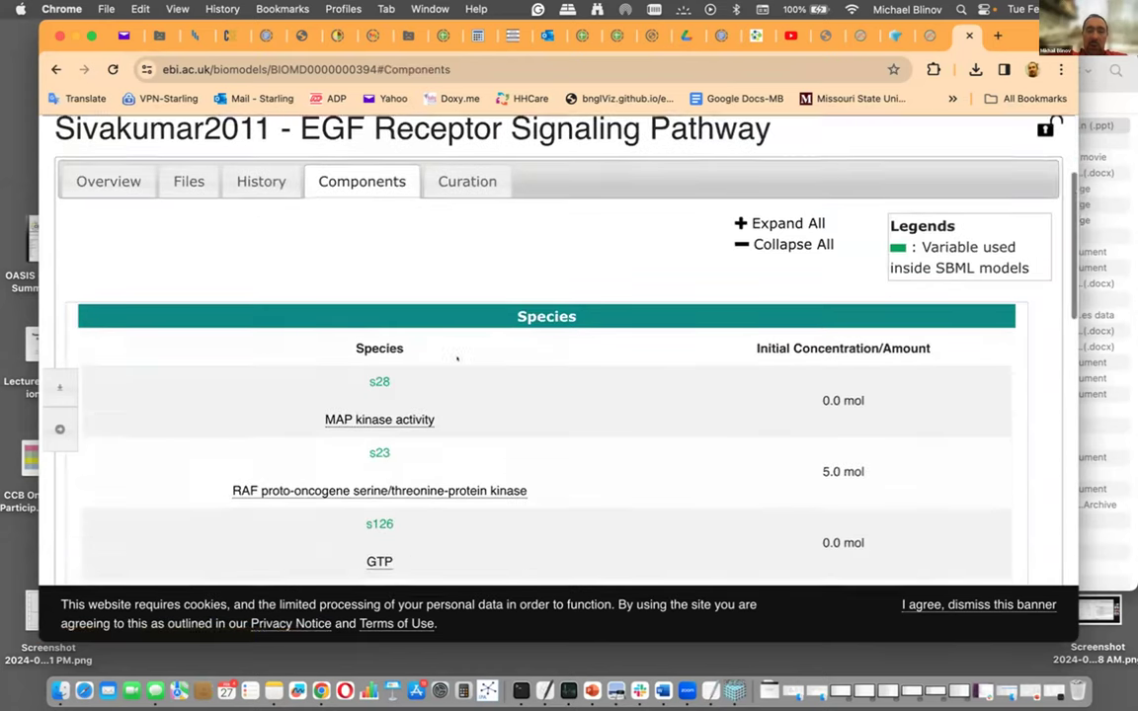
scroll(456, 359, down, 12)
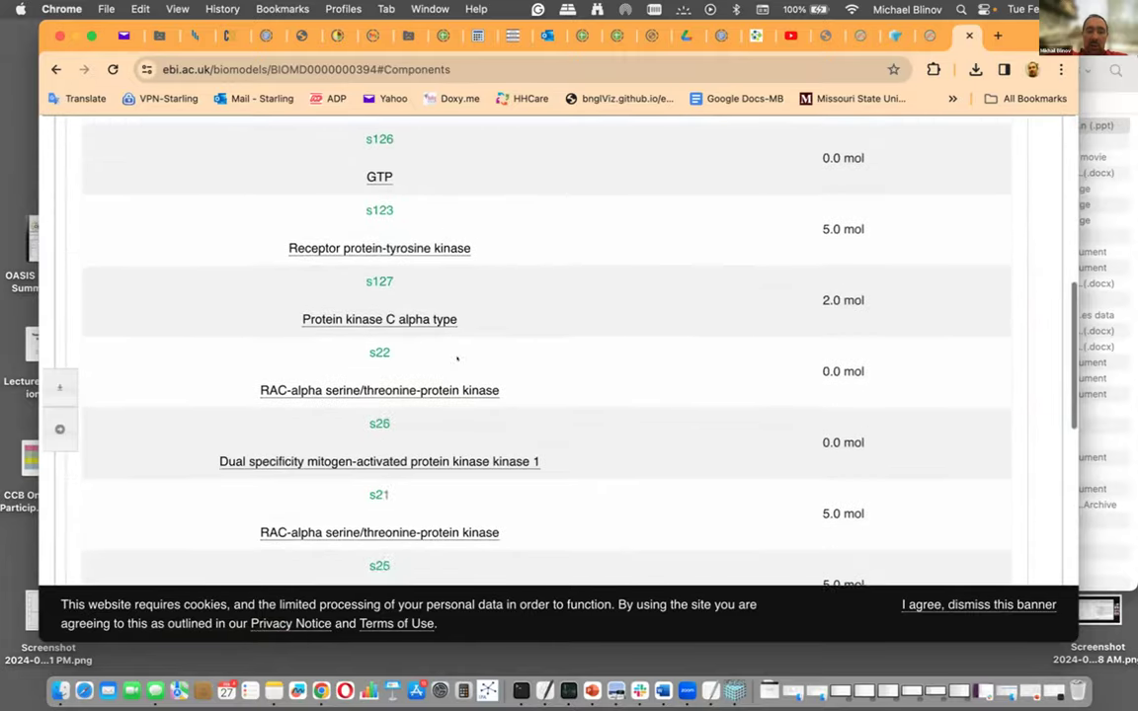
scroll(456, 359, down, 3)
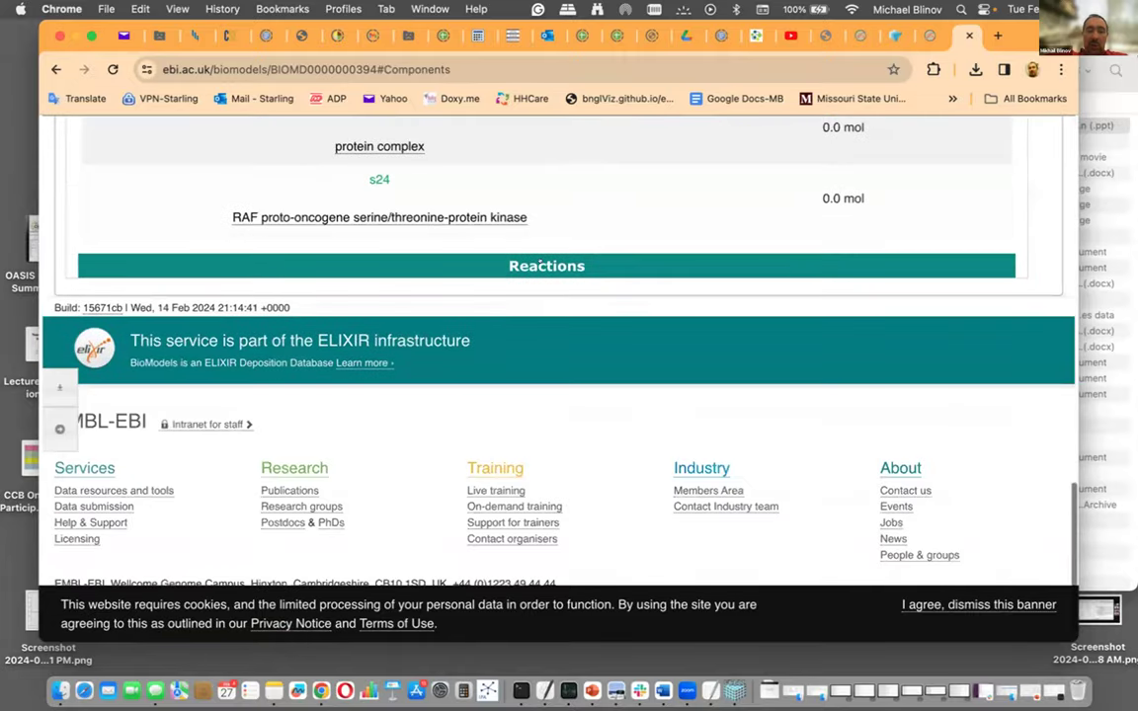
scroll(583, 382, down, 1)
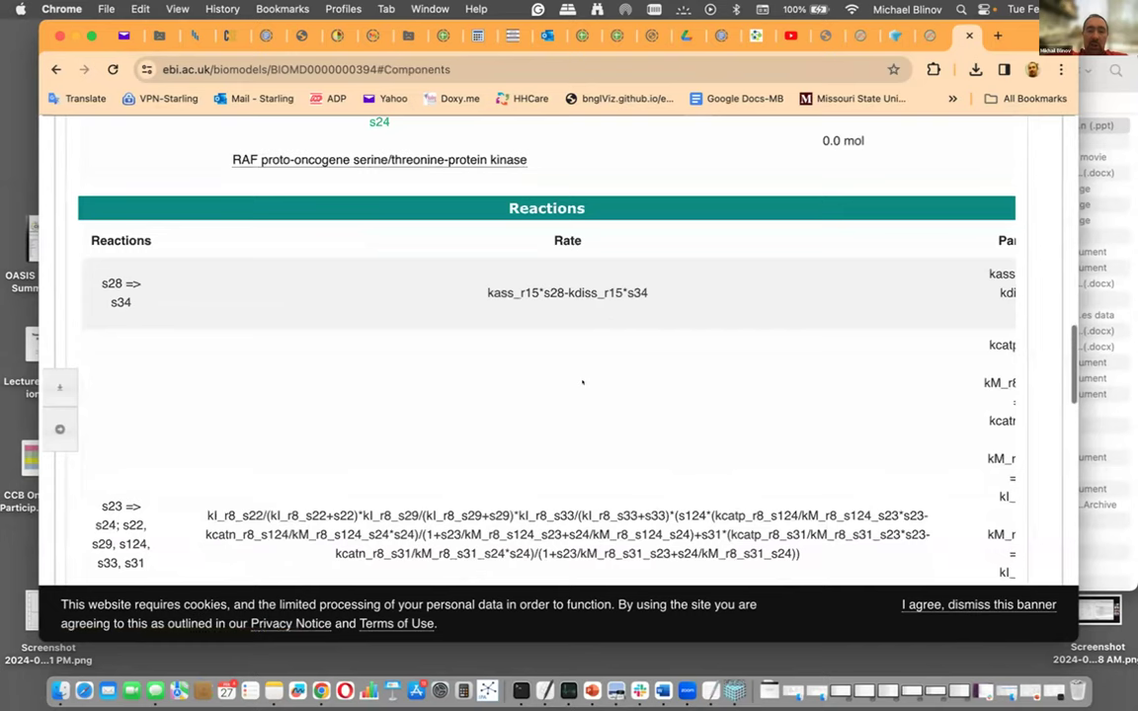
scroll(498, 459, down, 2)
scroll(474, 444, down, 5)
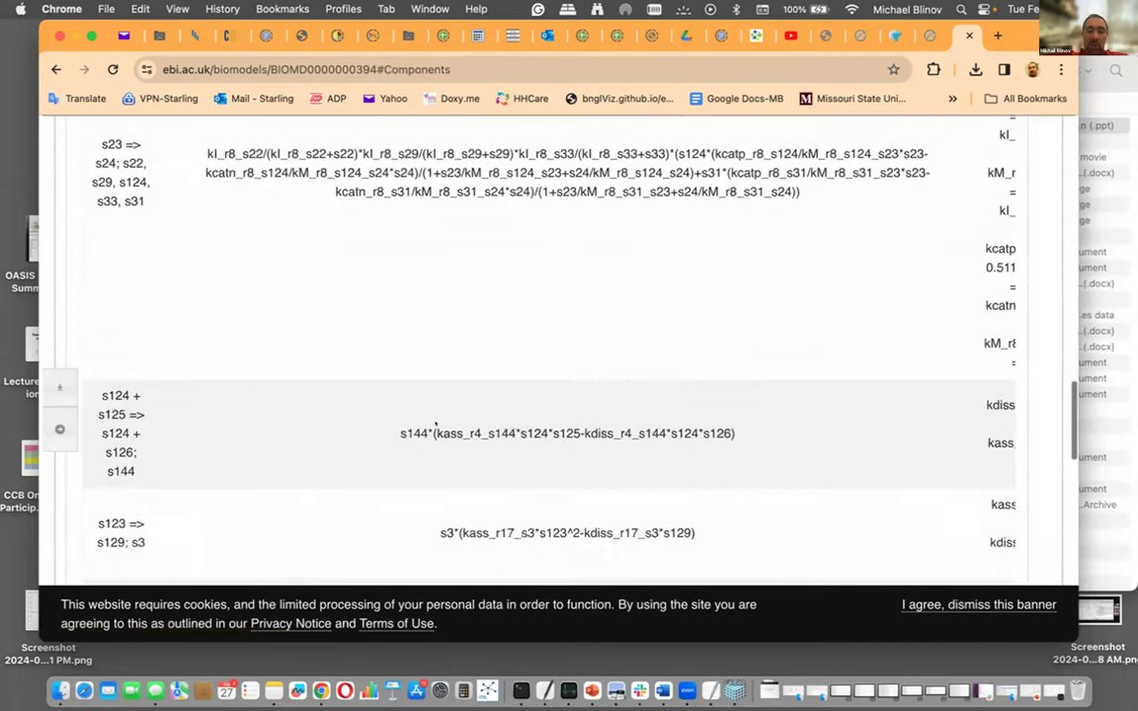
scroll(444, 395, down, 6)
scroll(443, 398, down, 1)
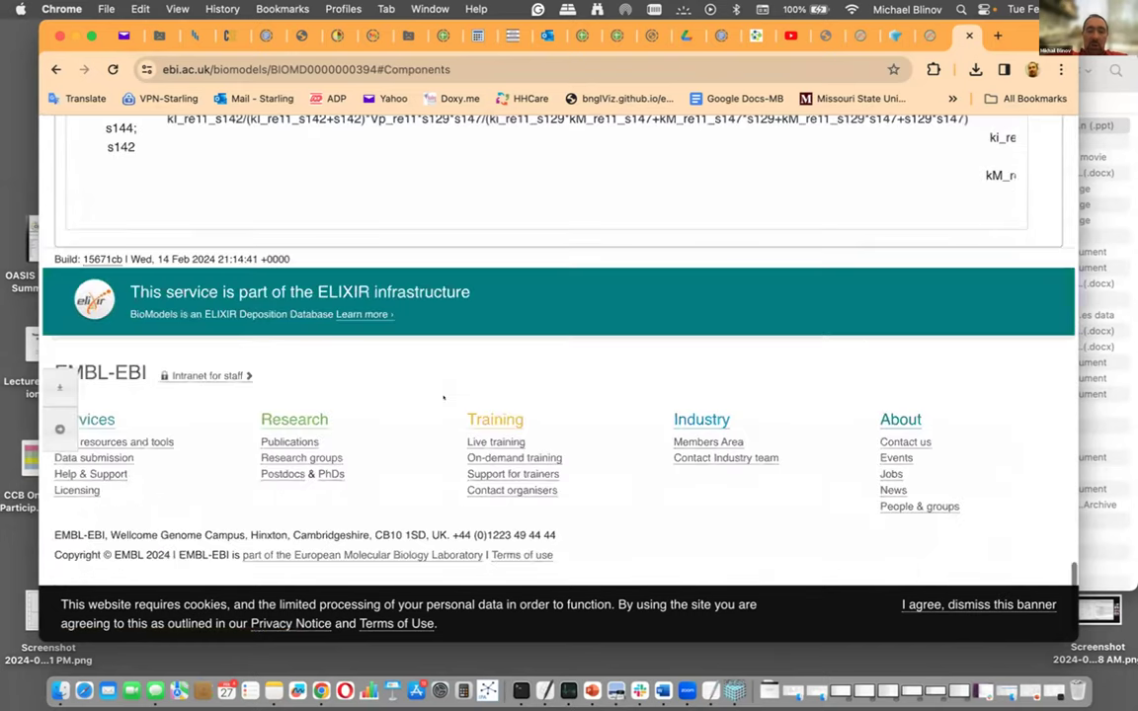
Return to the model's title and highlight the author name in it.
scroll(444, 397, up, 20)
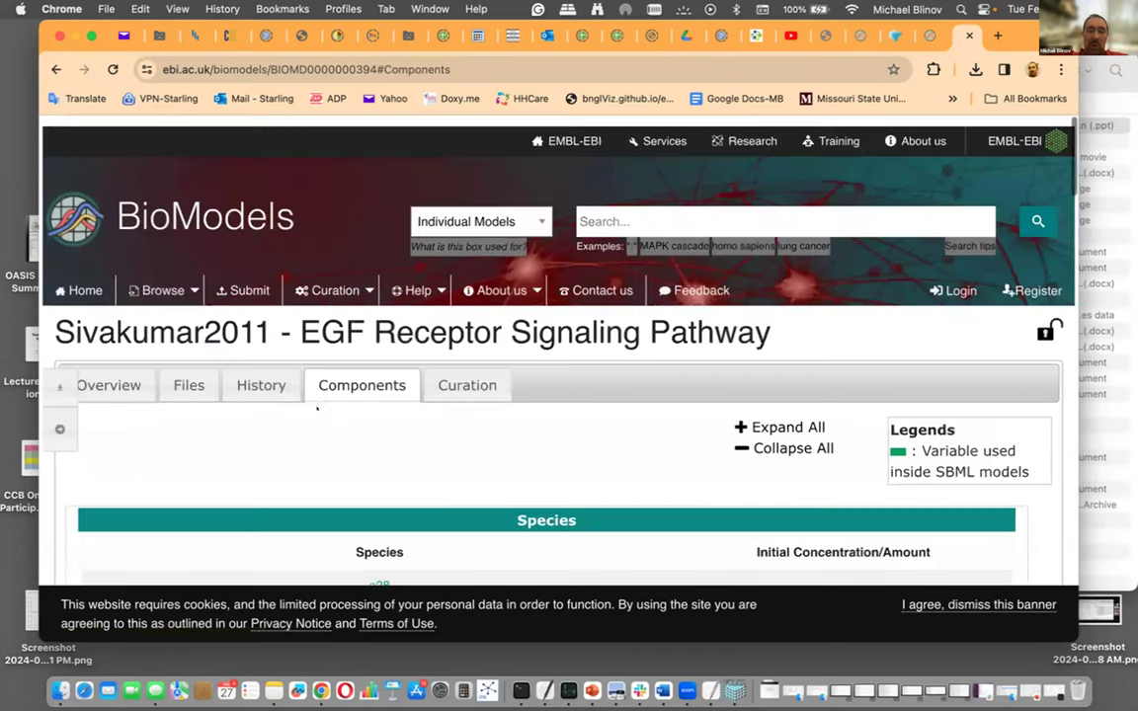
scroll(448, 385, down, 1)
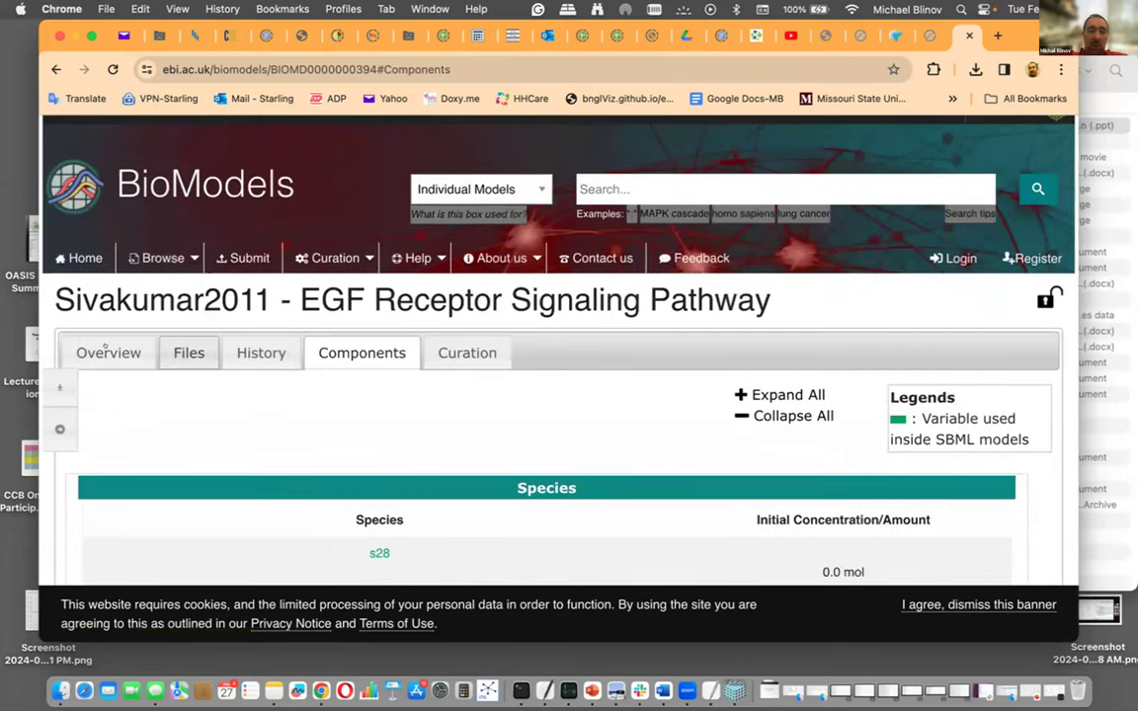
drag(52, 293, 204, 295)
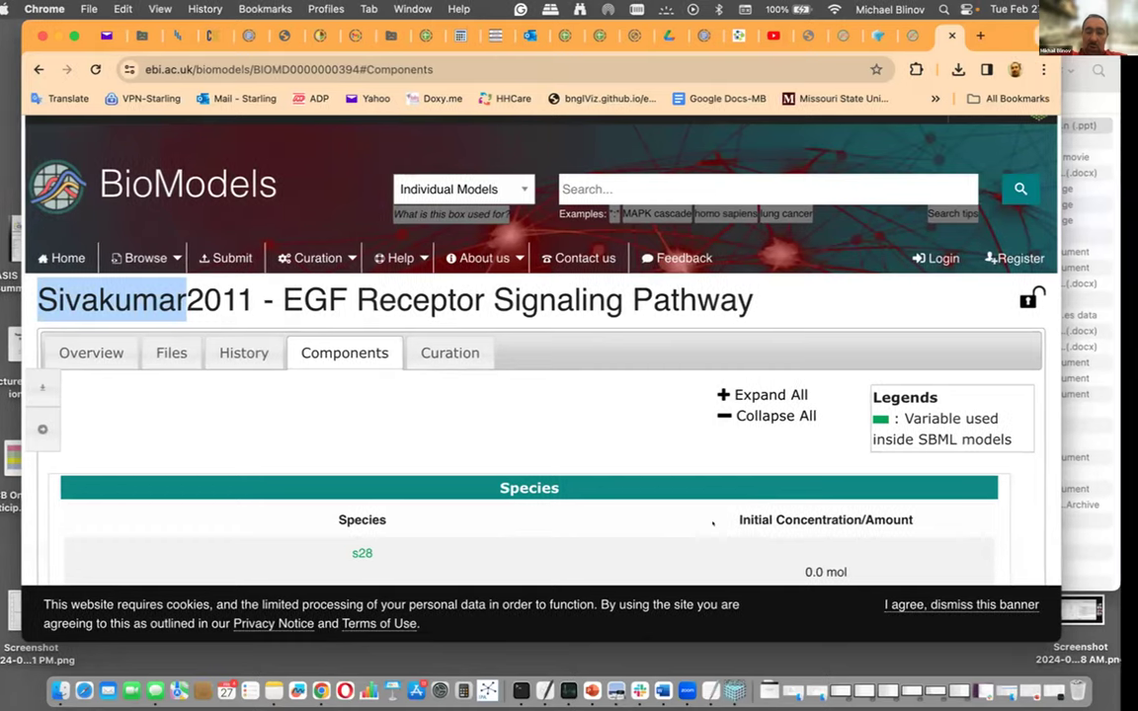
Switch to the PowerPoint slide "Sources of parameters" and return to the model page in Chrome.
key(super+Tab)
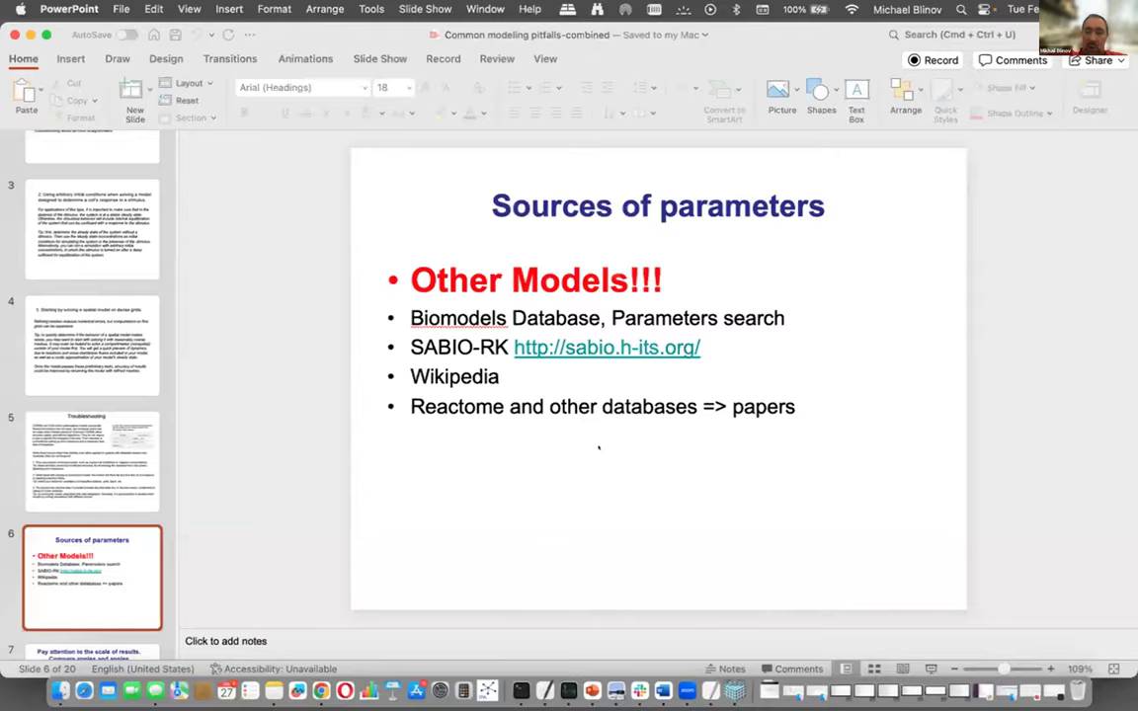
key(super+h)
key(ctrl+Left)
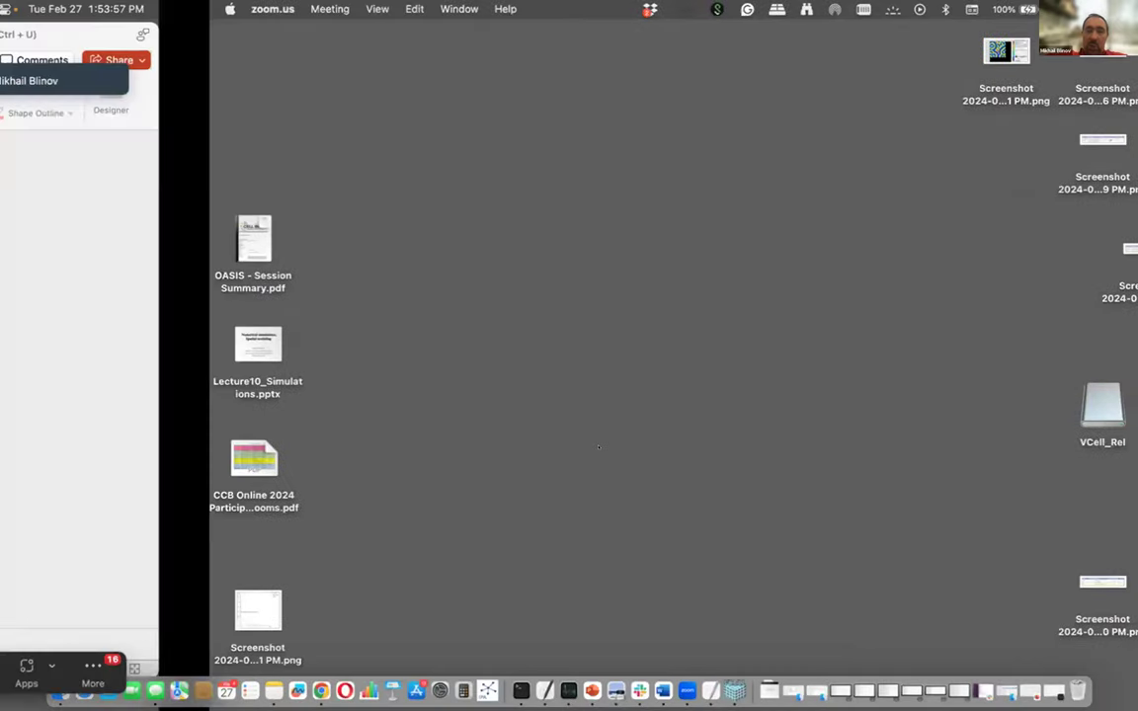
key(ctrl+Right)
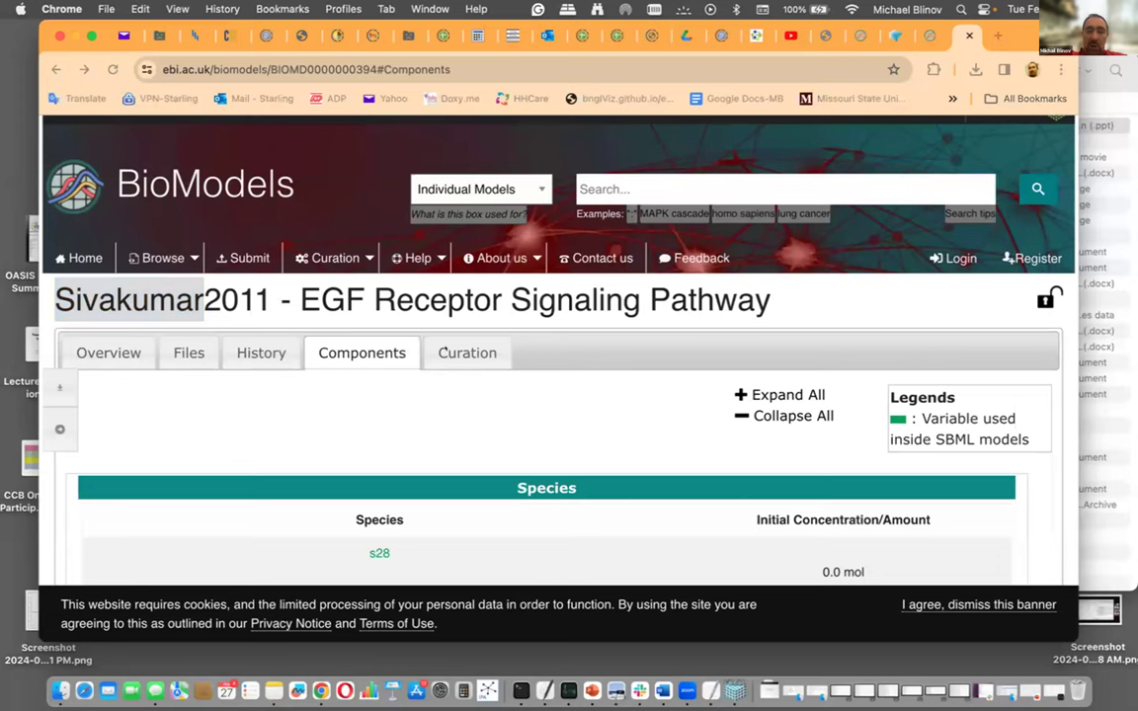
click(170, 352)
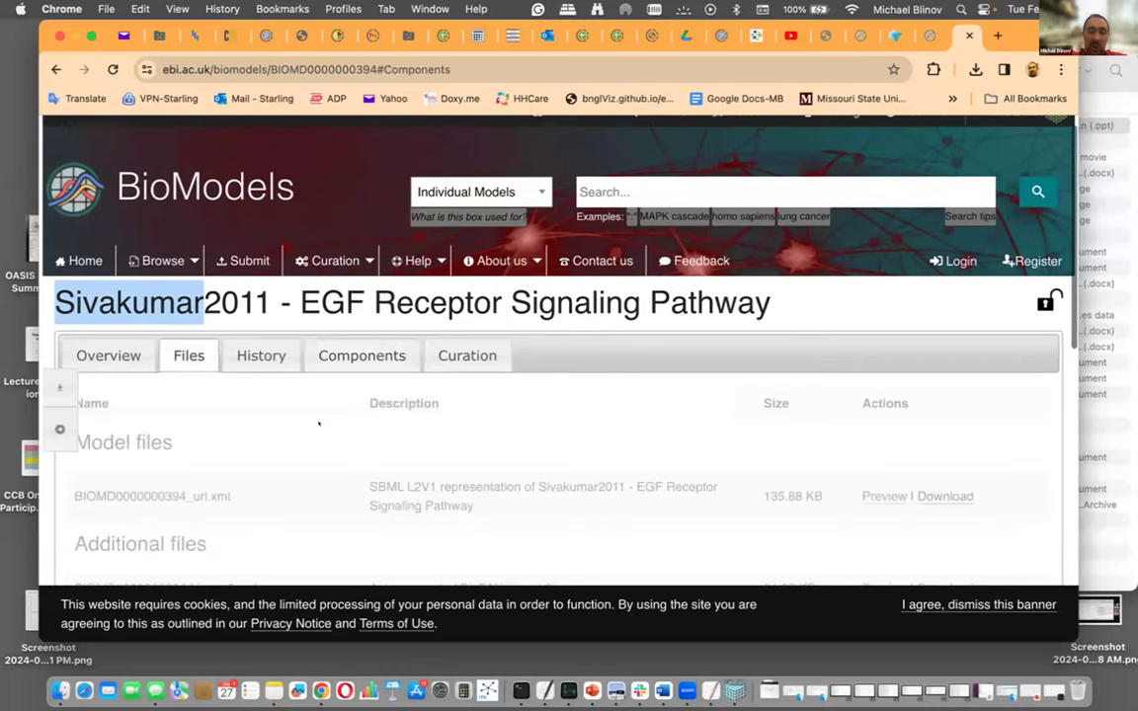
scroll(939, 265, down, 1)
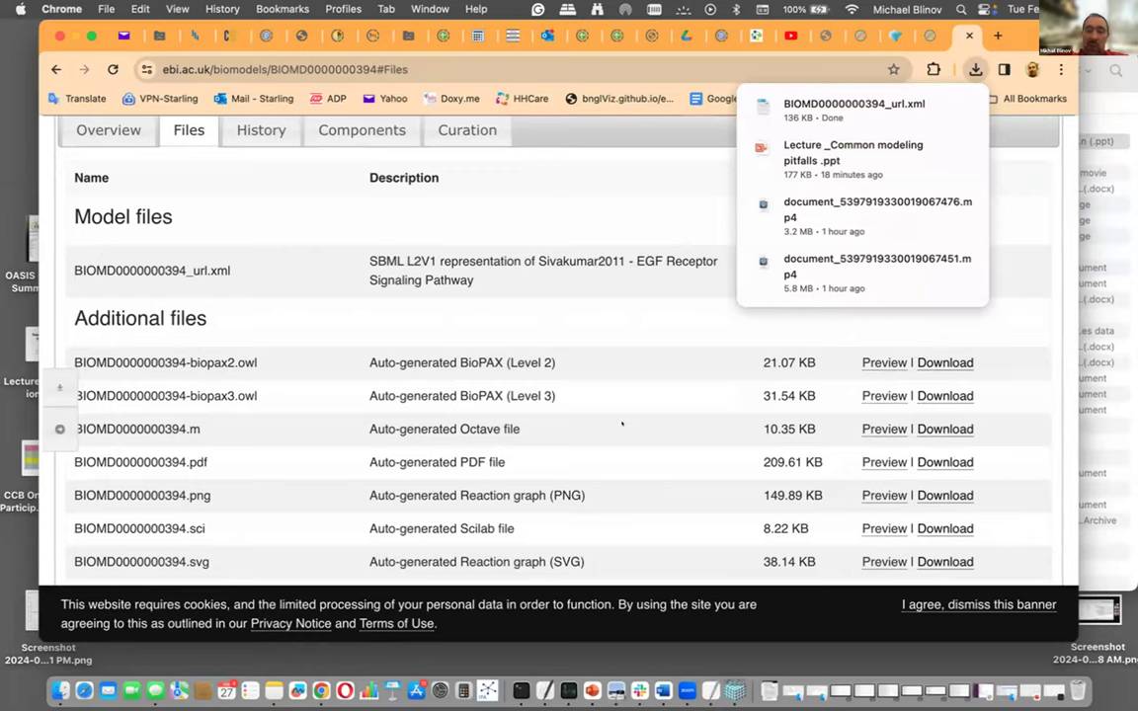
Switch to VCell and search its BMDB model list for the author's surname from the model title.
key(ctrl+Right)
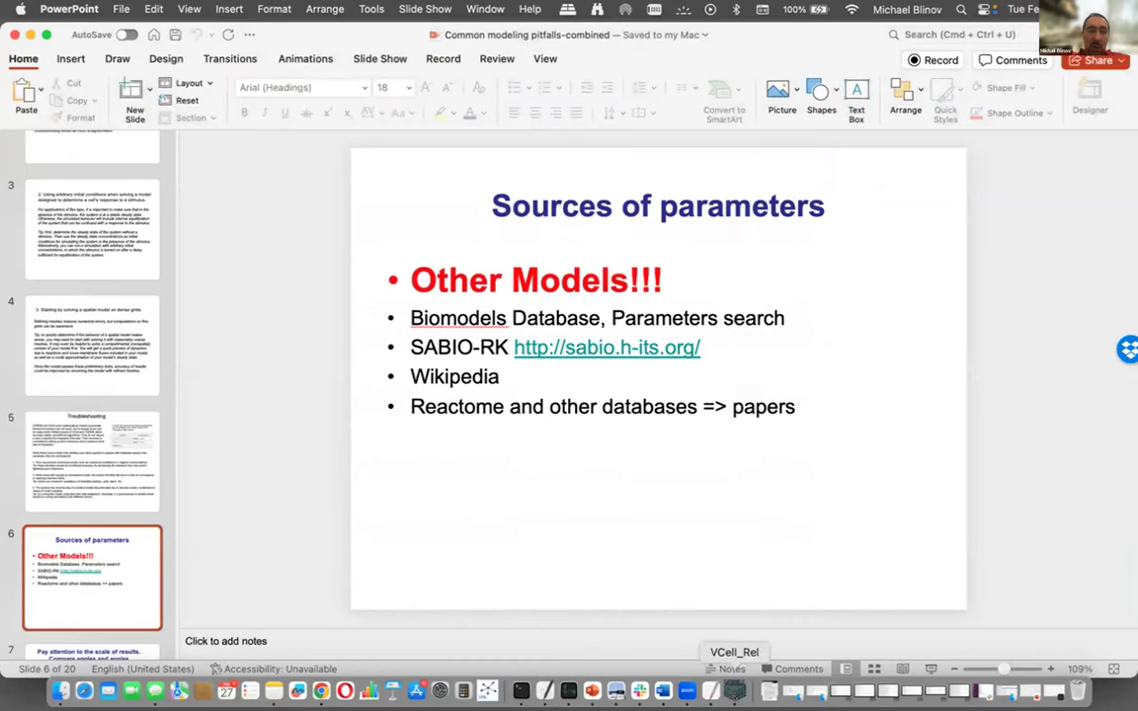
click(734, 691)
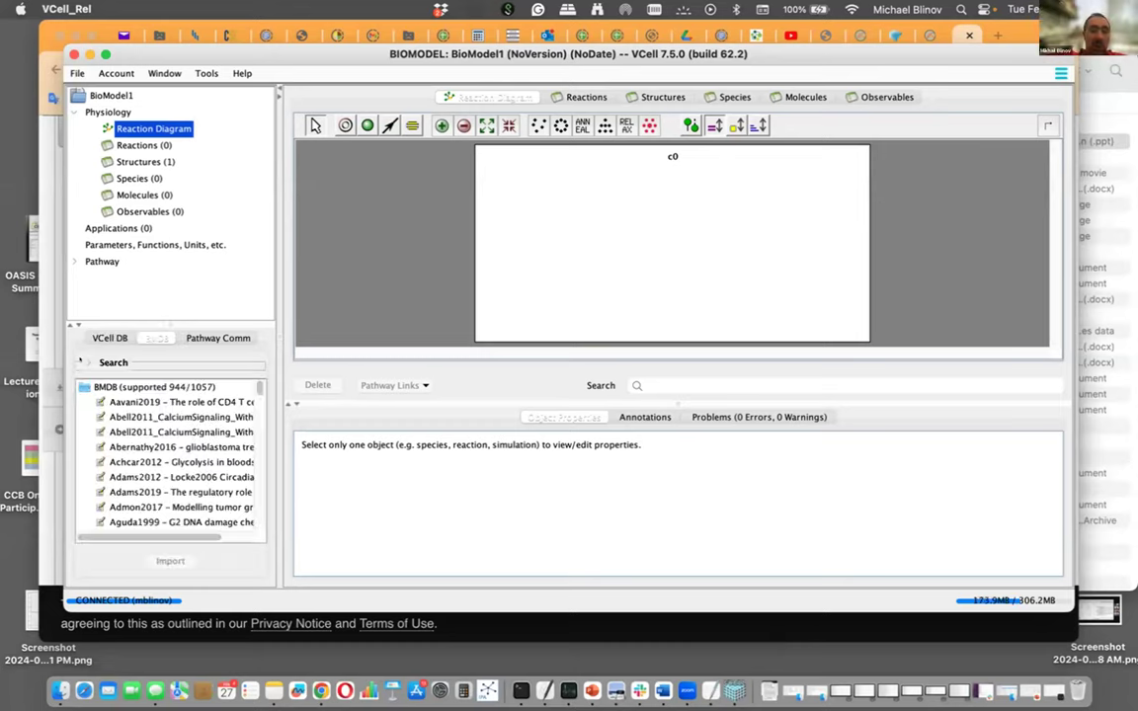
click(80, 362)
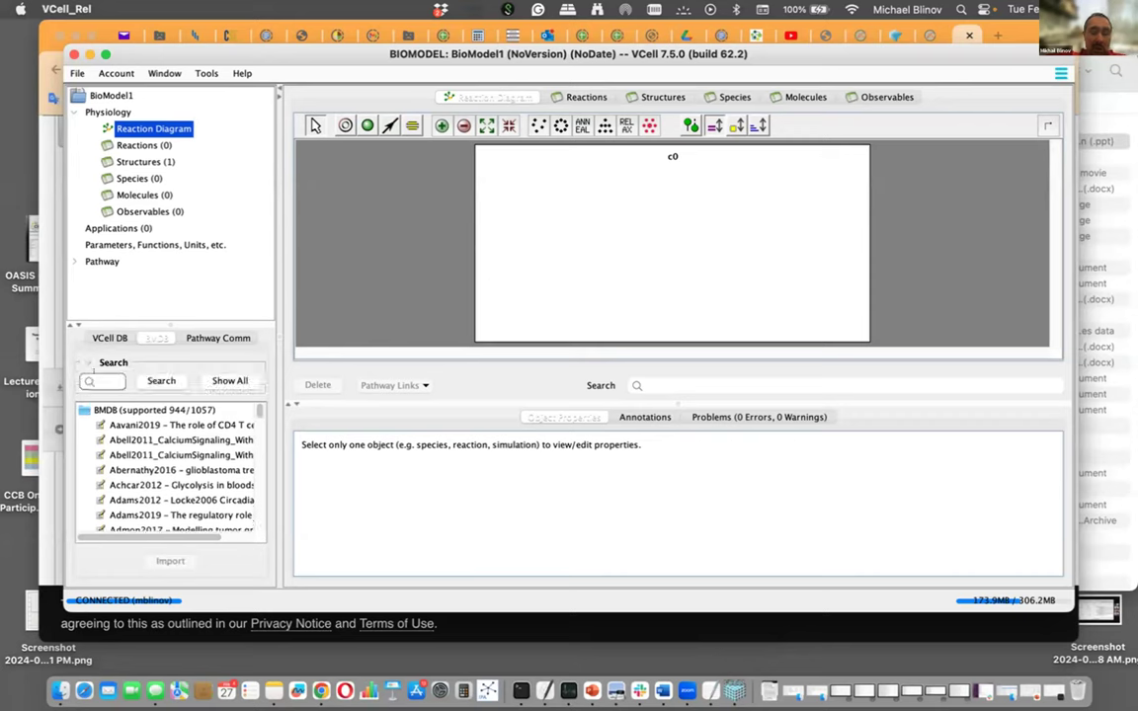
click(102, 382)
text(nar)
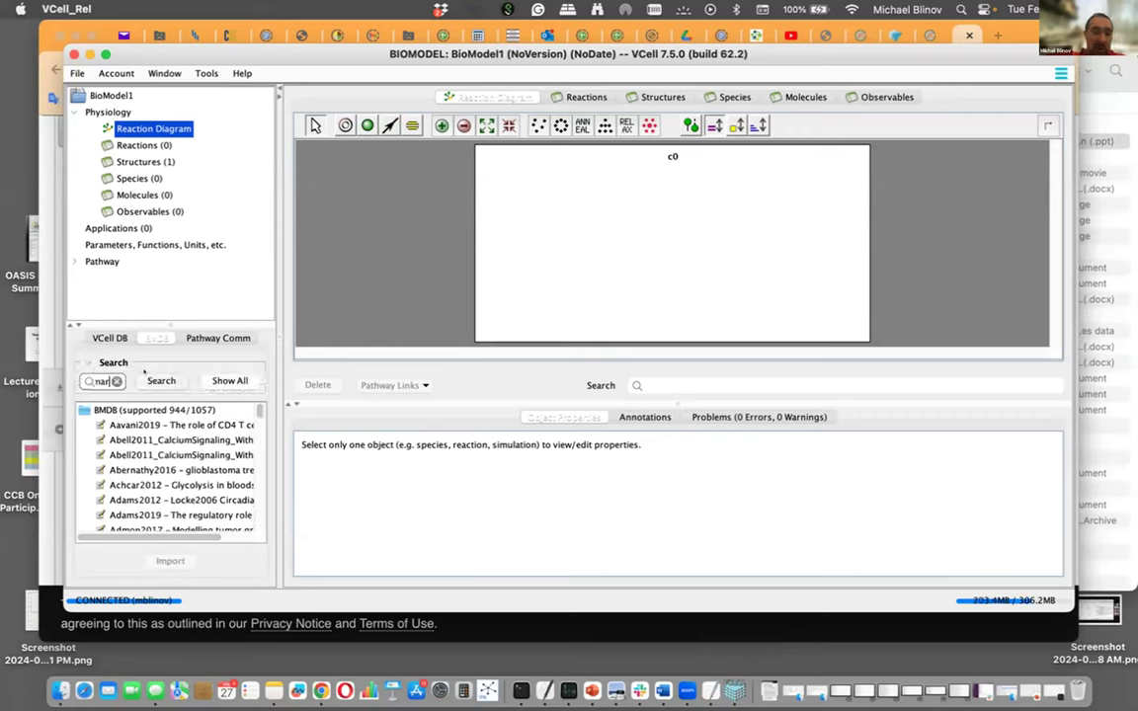
key(Return)
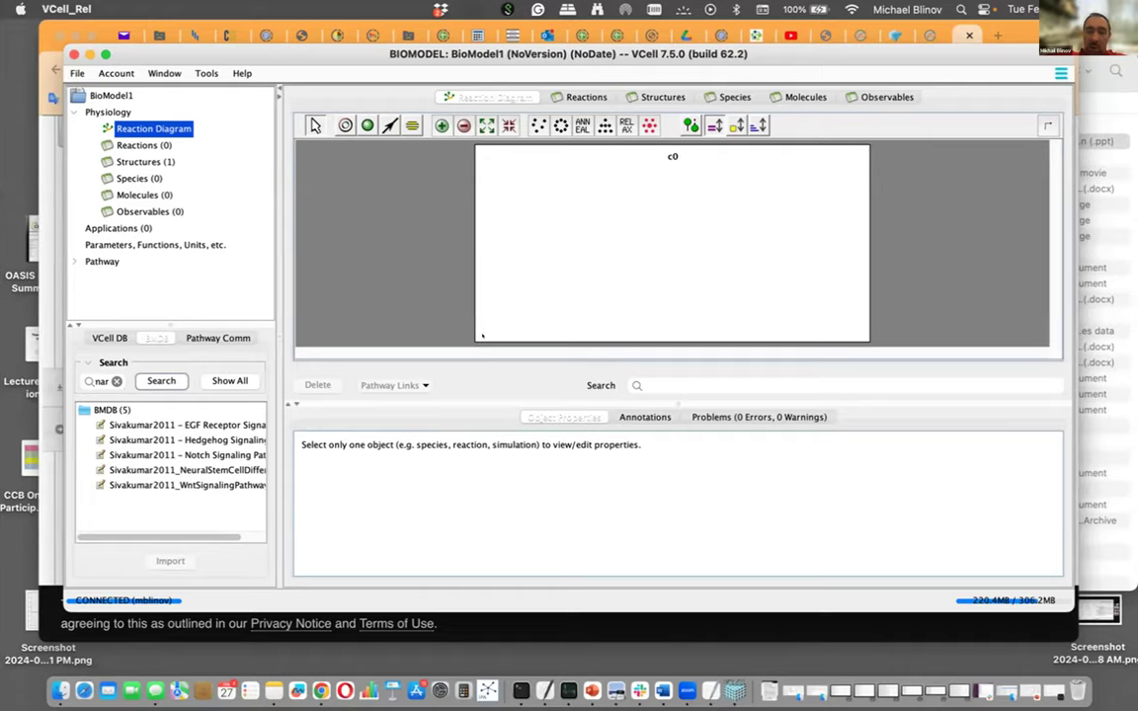
Recheck the model title in Chrome, and import the matching EGF Receptor Signaling Pathway model from BMDB in VCell.
key(super+Tab)
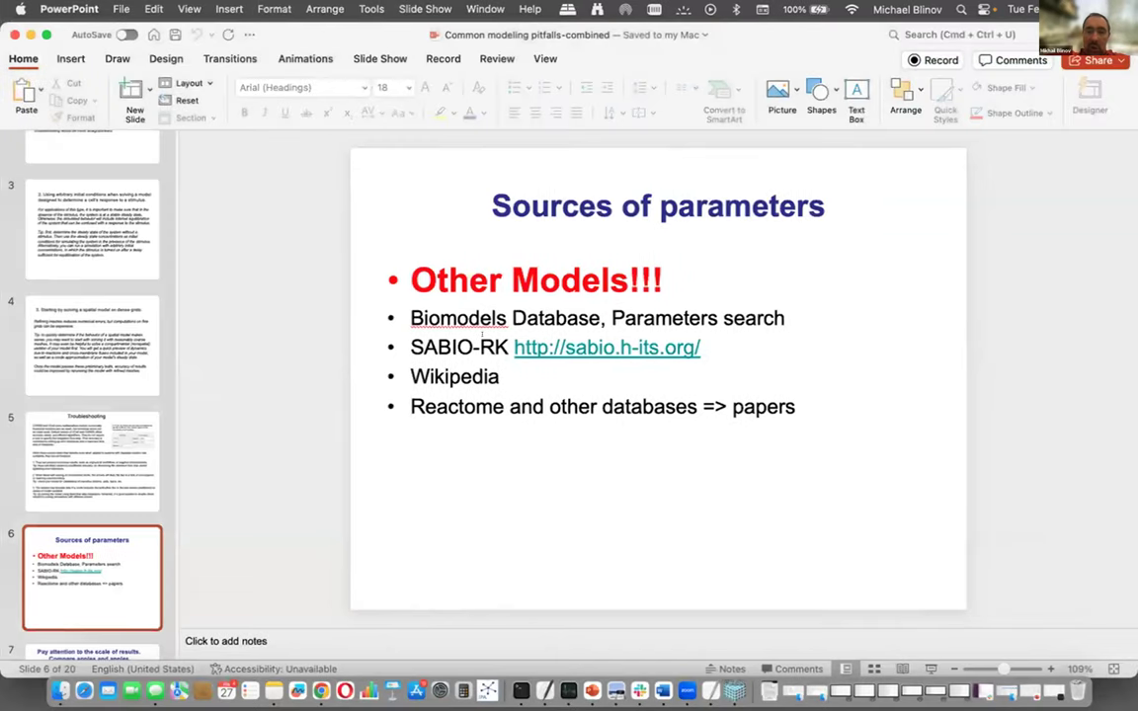
key(super+Tab)
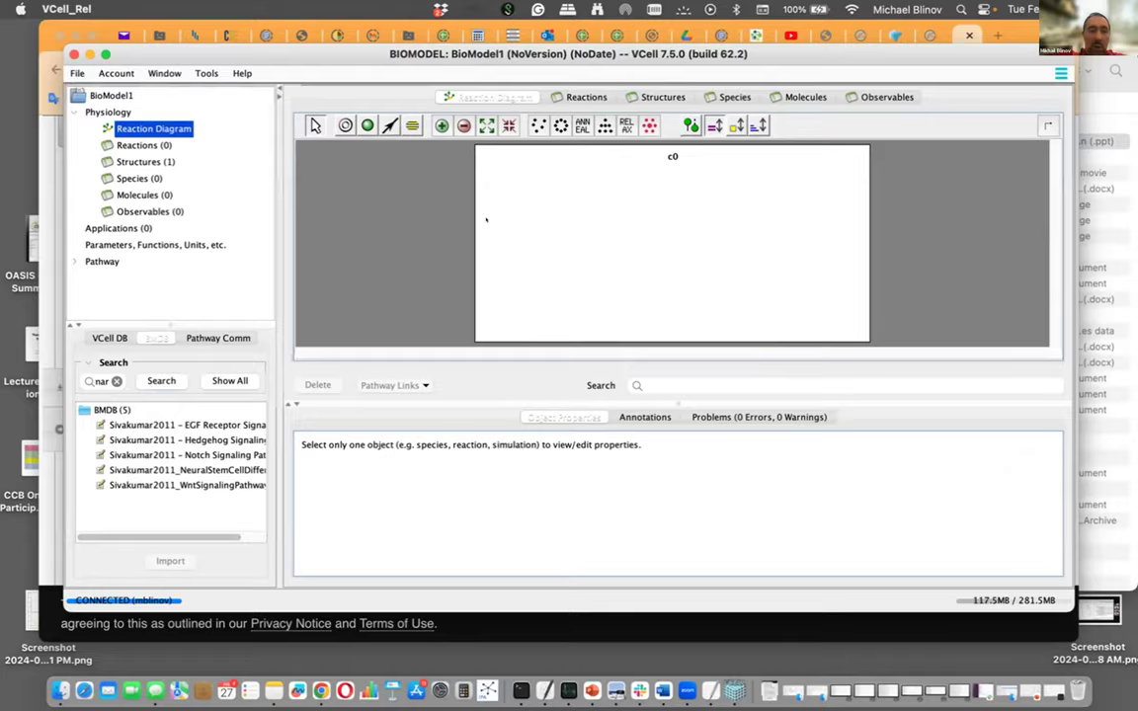
key(super+Tab)
scroll(624, 394, up, 5)
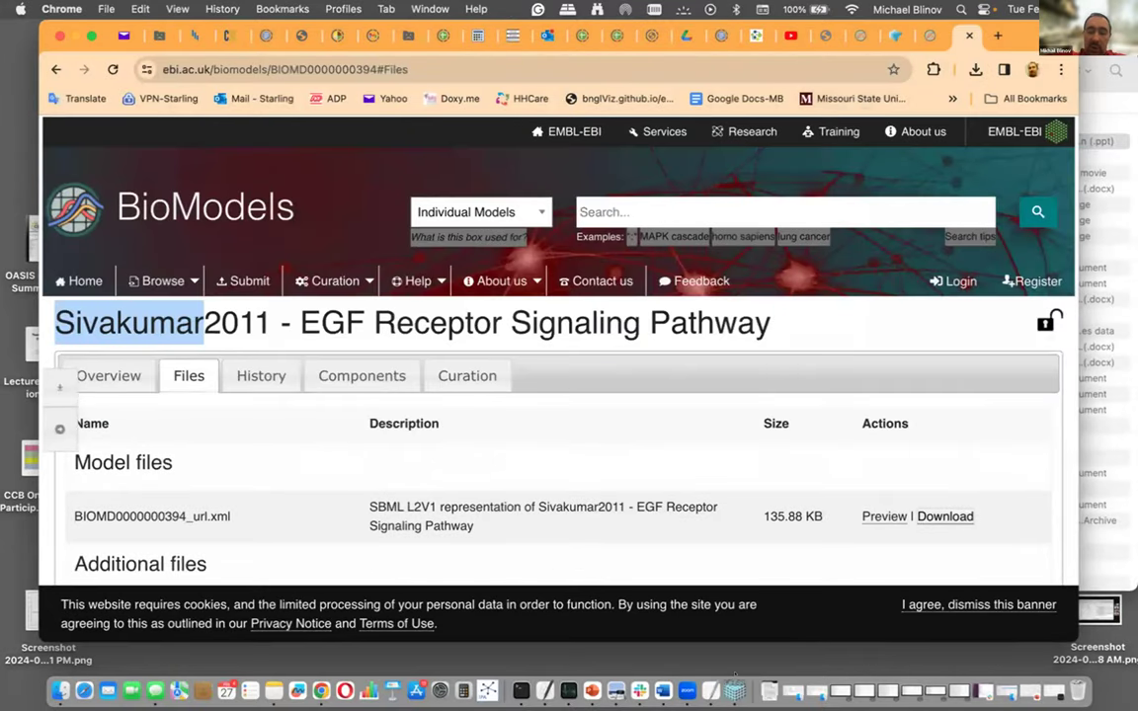
click(737, 691)
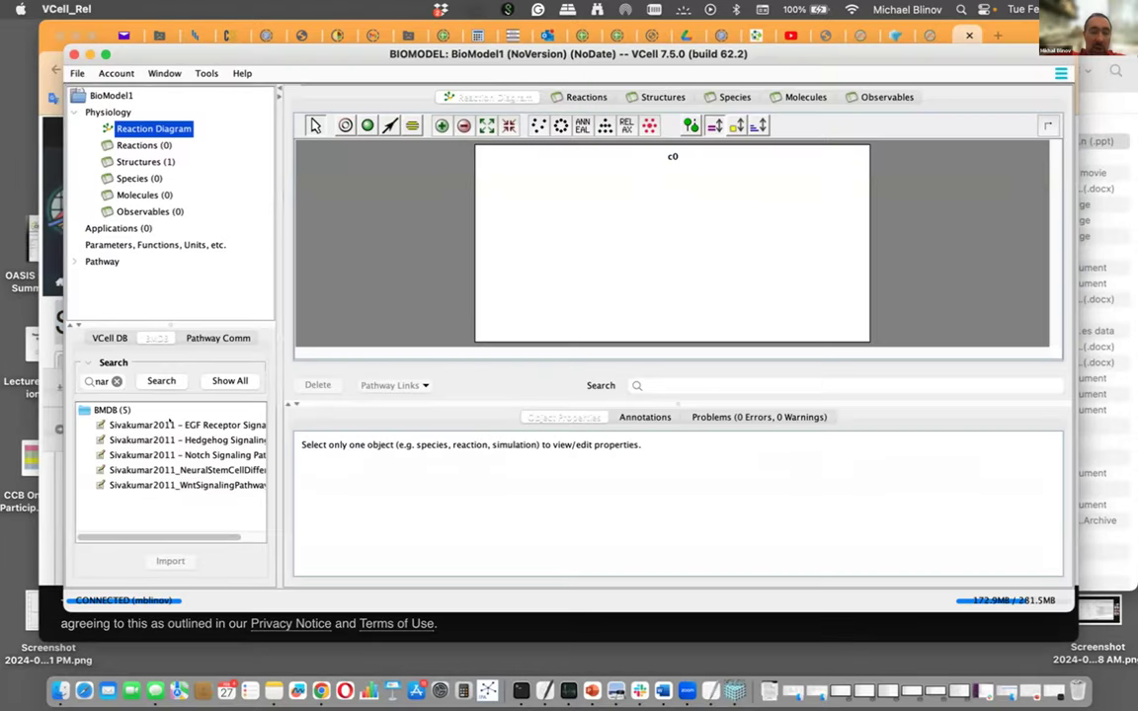
click(170, 424)
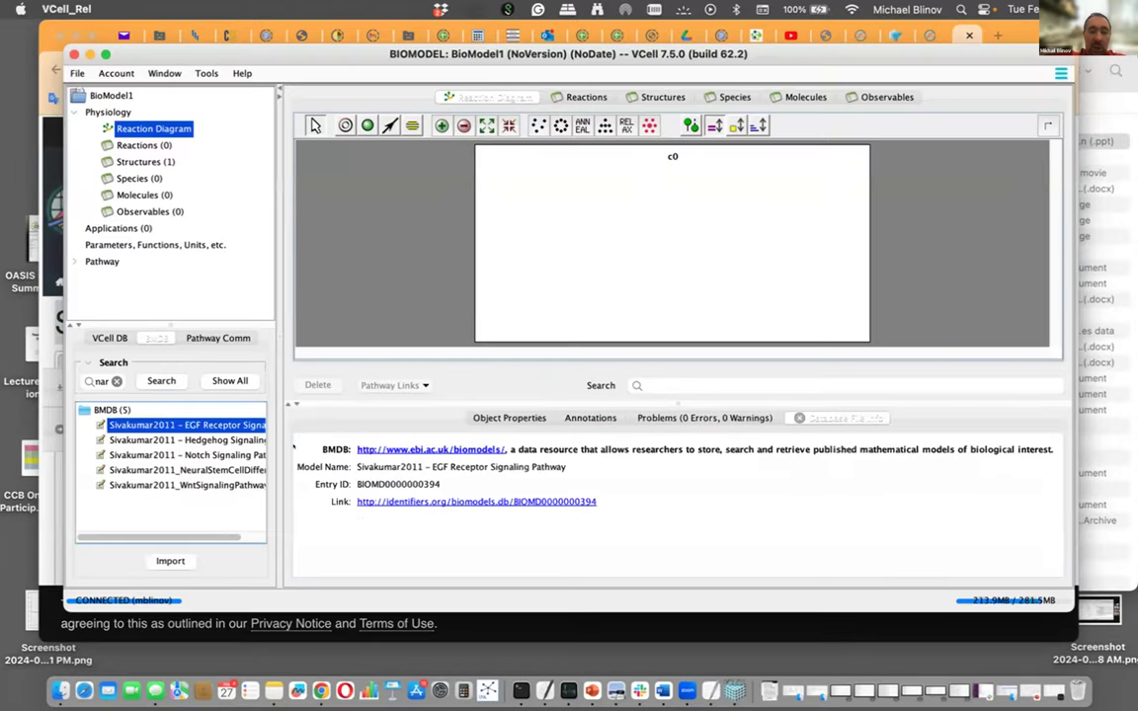
click(170, 560)
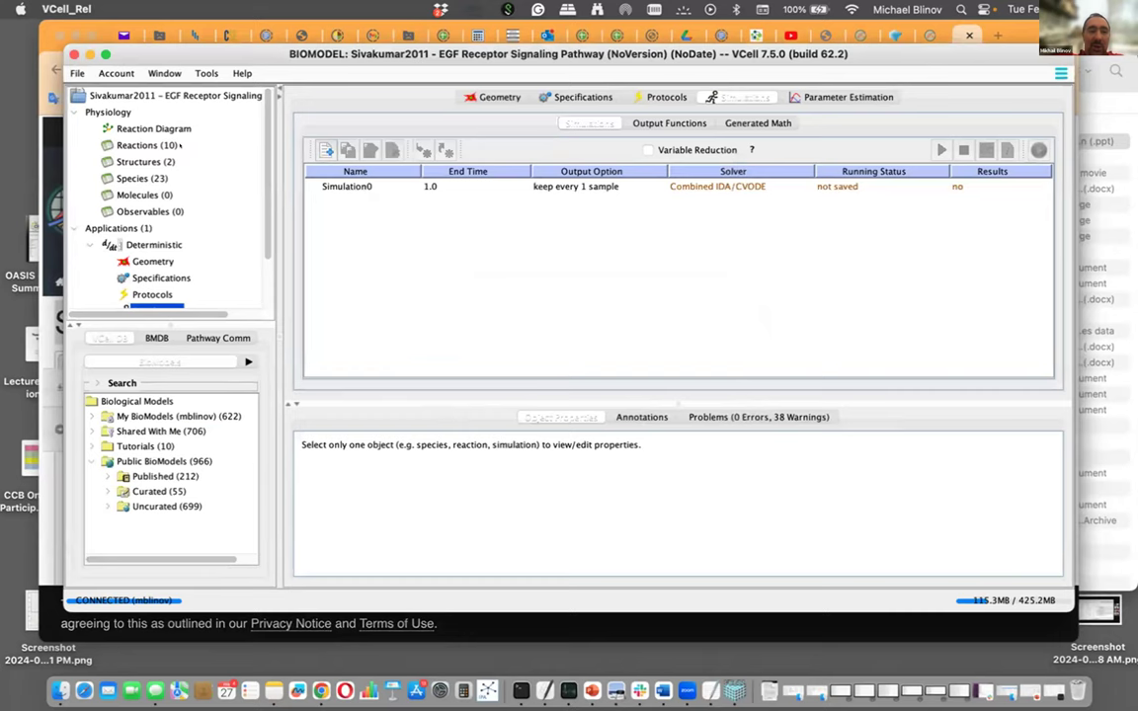
Show the imported model's reaction diagram and examine the kinetic law and parameters of reaction r17.
click(155, 128)
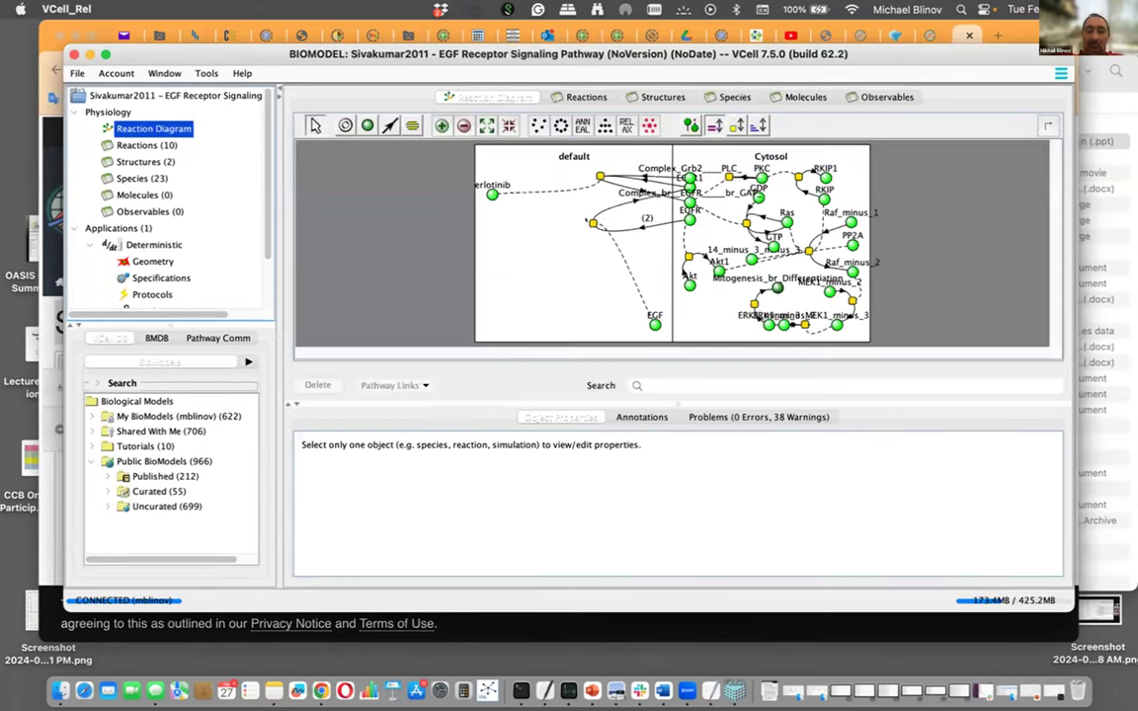
click(593, 223)
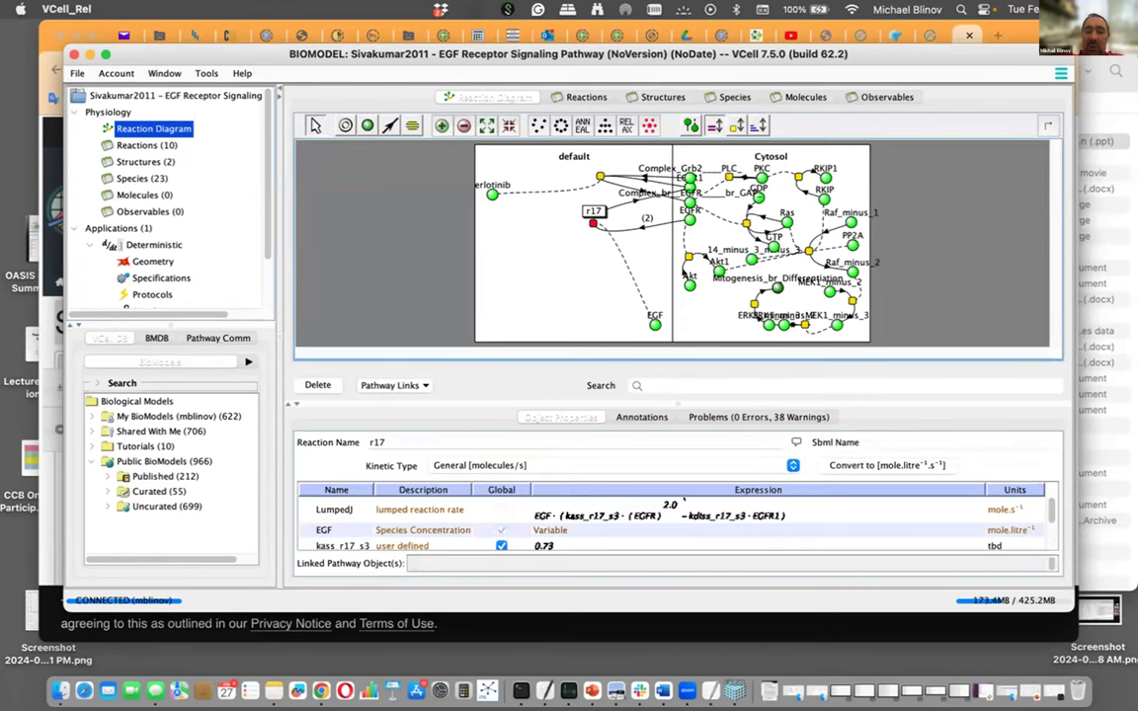
click(632, 526)
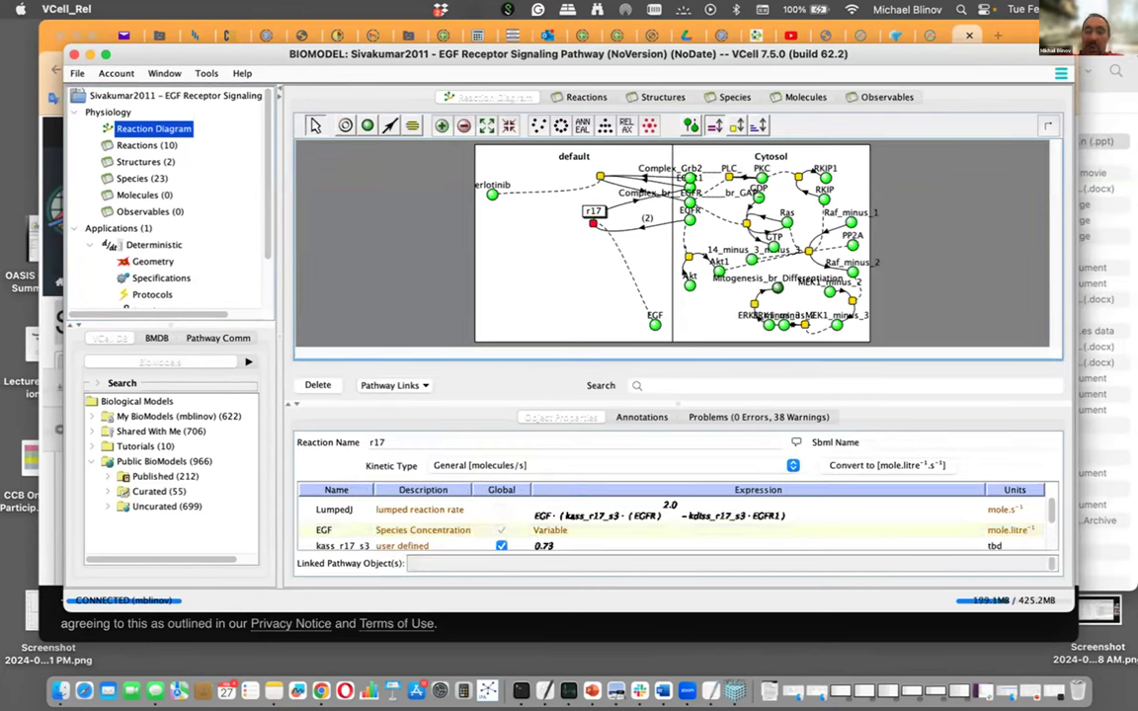
Examine the kinetics of reactions r7 and r4 and read the text annotations of r7, r4 and r8.
click(688, 256)
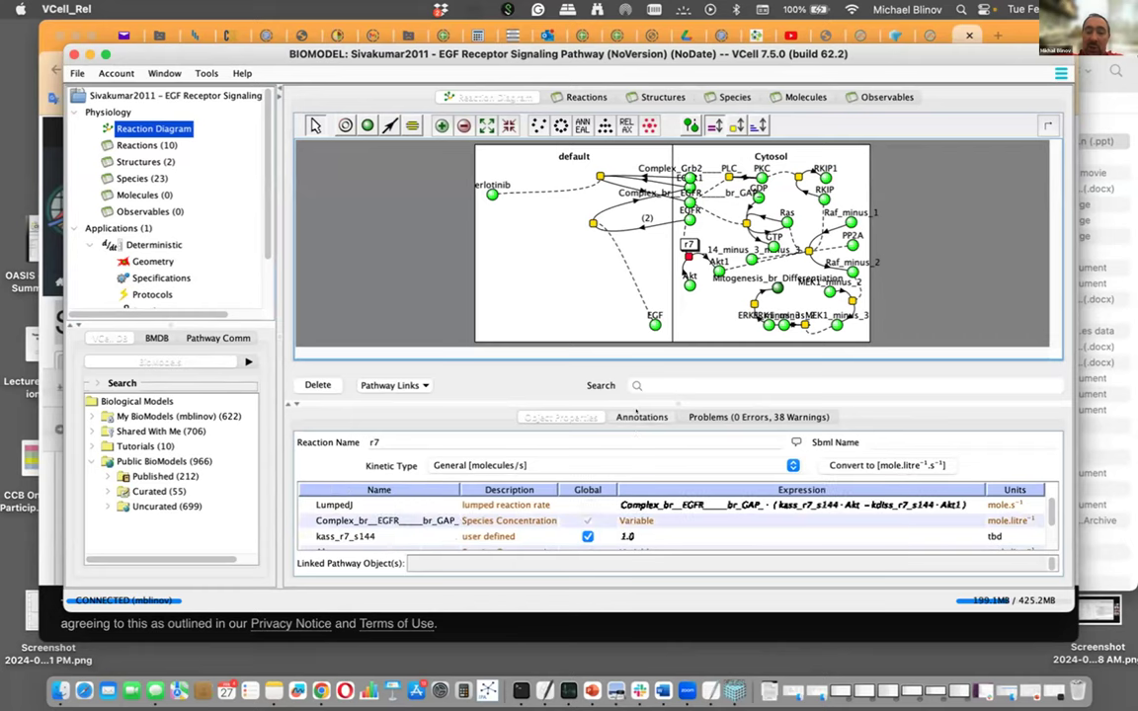
click(638, 415)
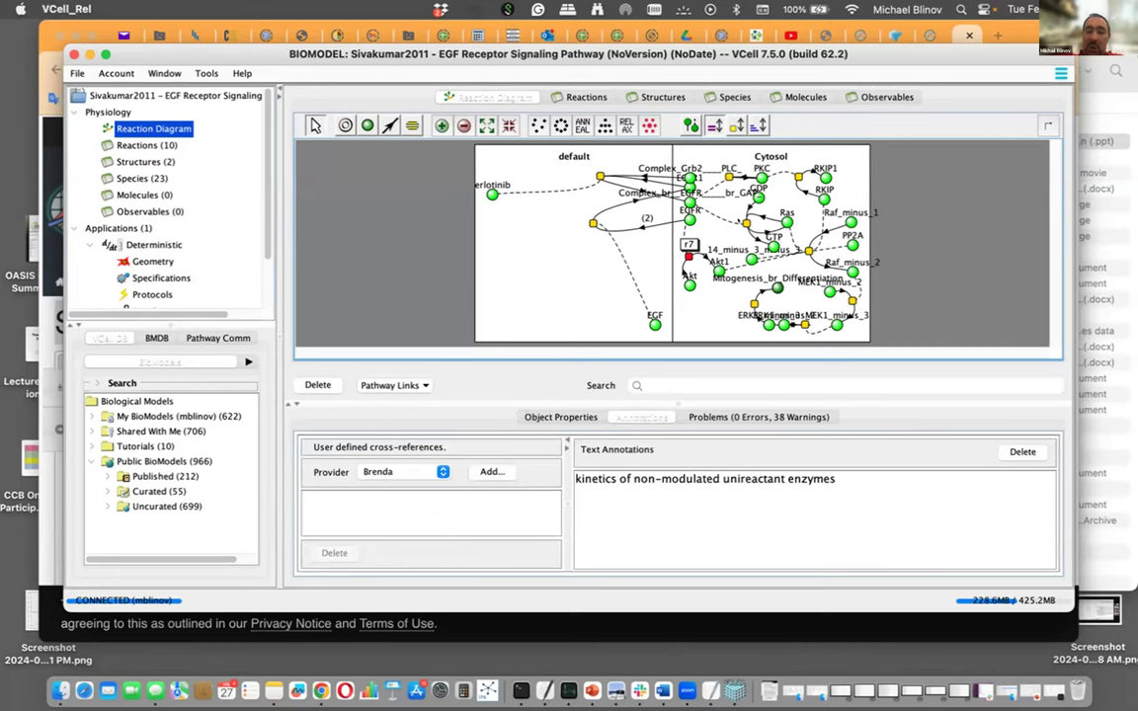
click(746, 219)
click(605, 418)
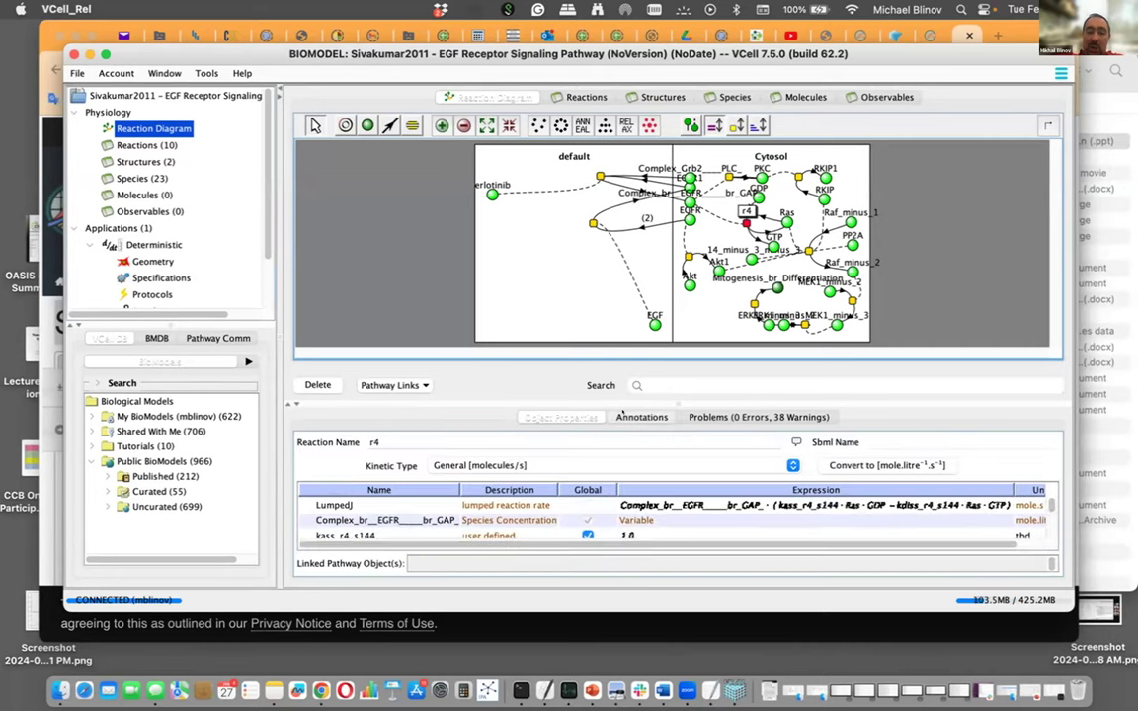
click(643, 417)
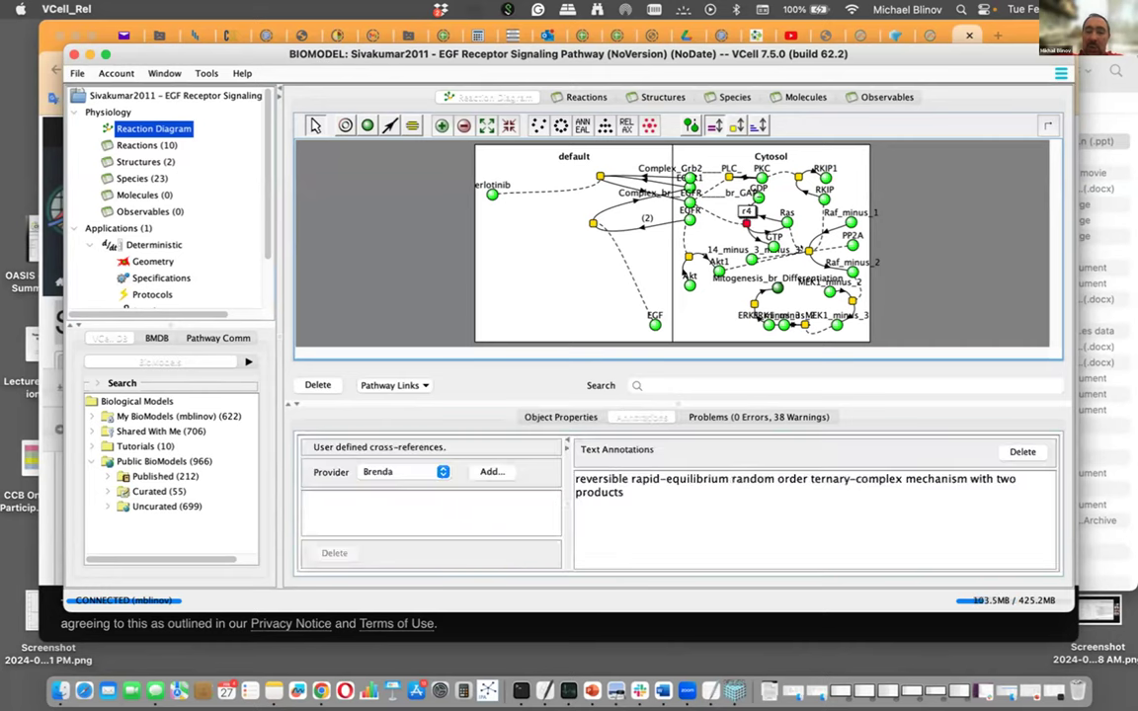
click(808, 250)
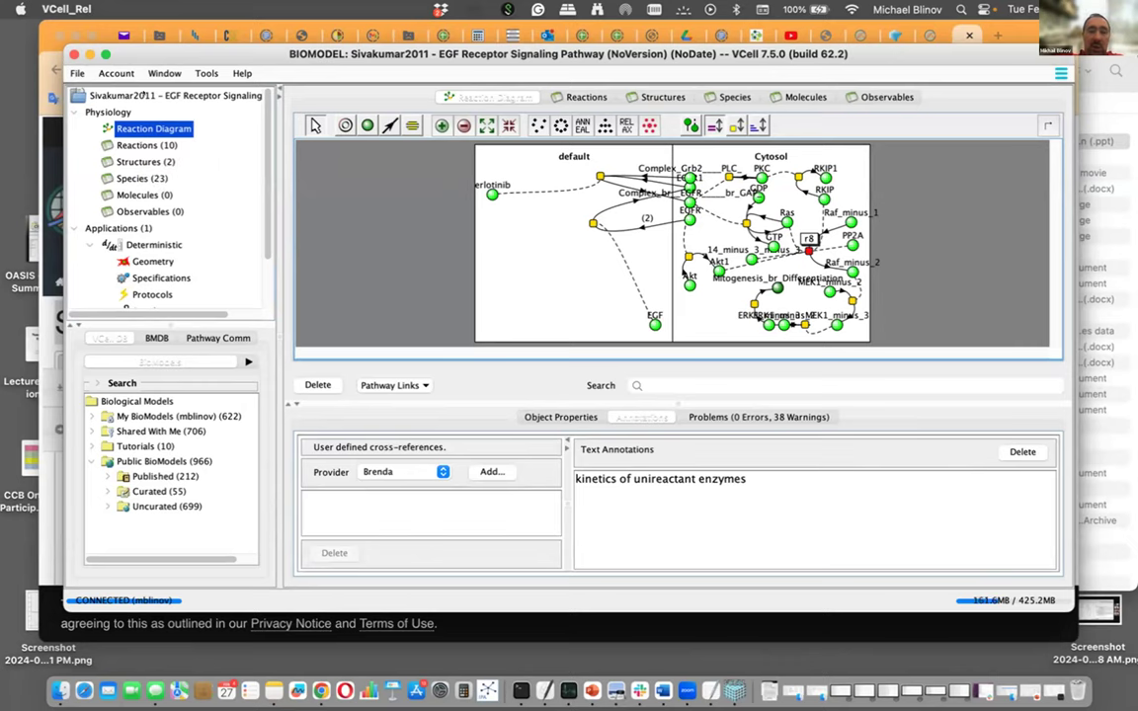
Review the text annotation and database cross-references of the whole EGF Receptor Signaling Pathway model.
click(175, 95)
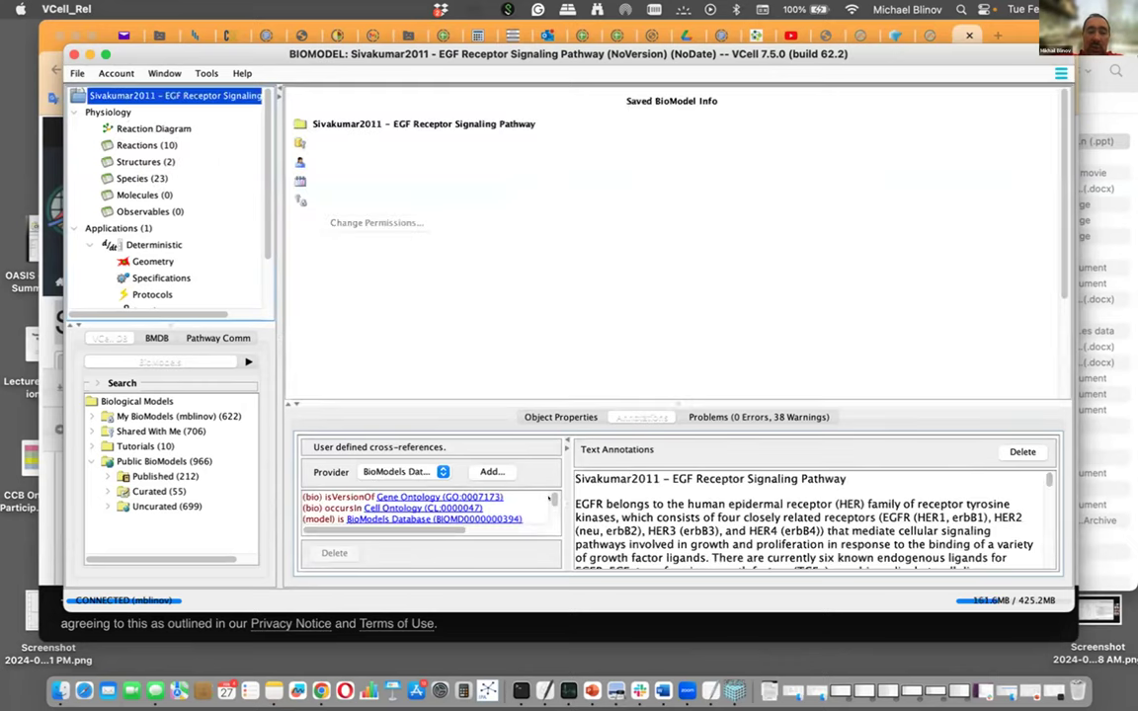
scroll(549, 499, down, 2)
scroll(548, 524, down, 2)
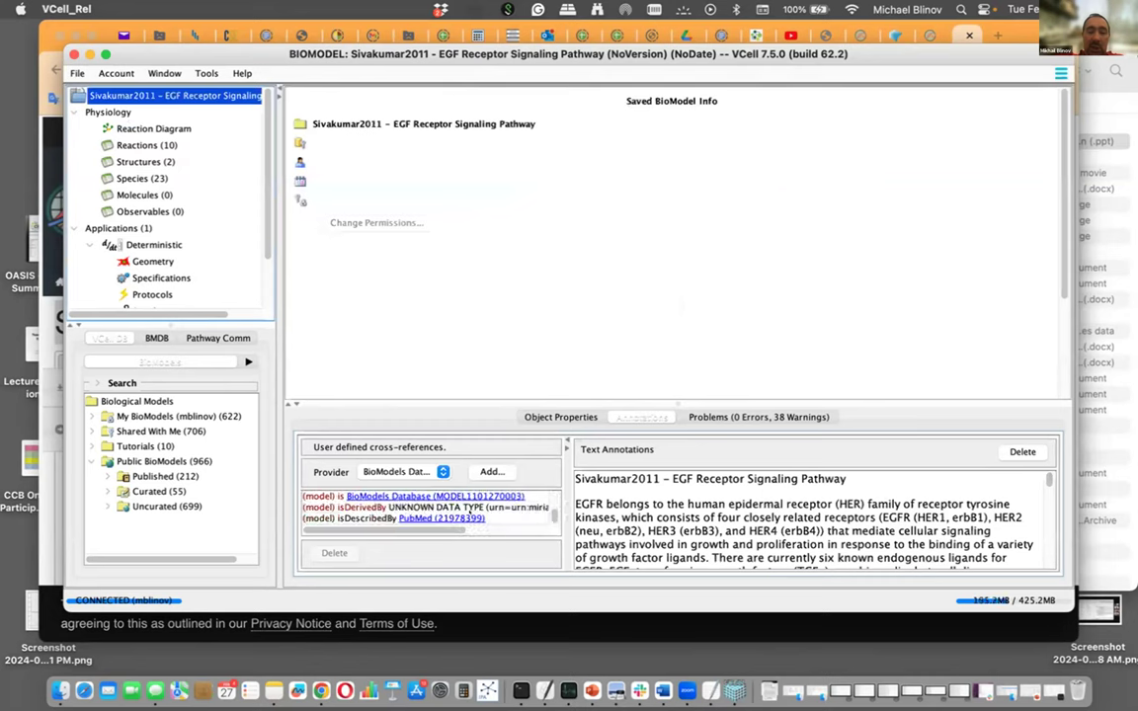
scroll(548, 499, up, 5)
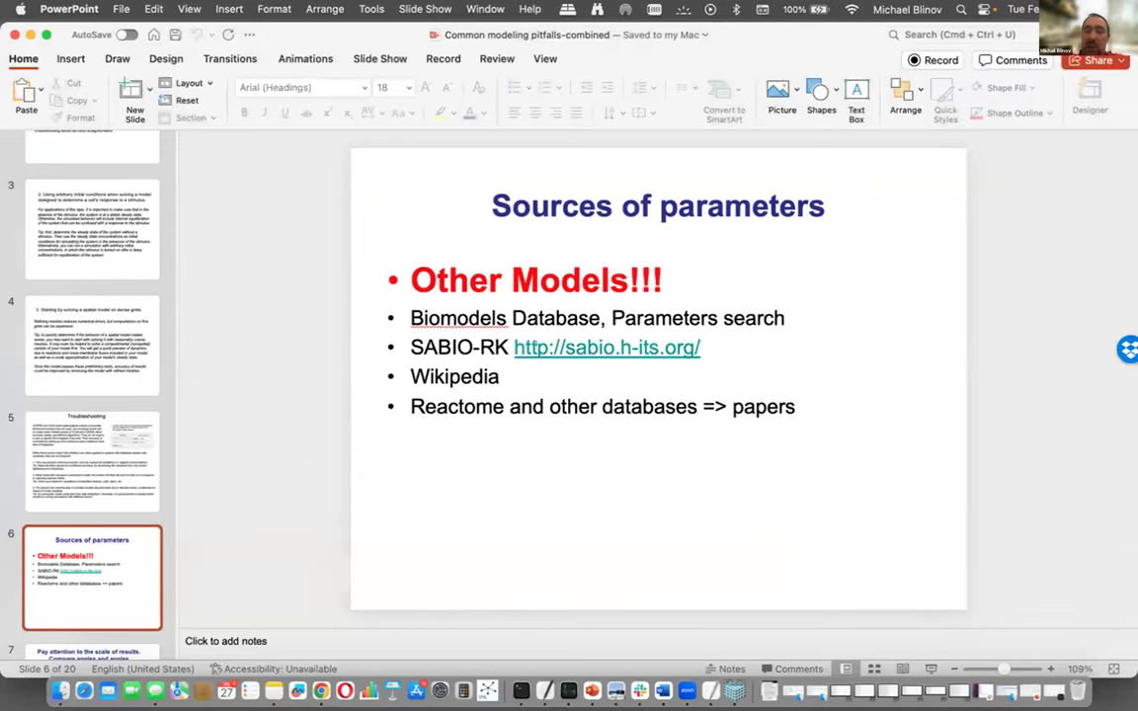
drag(514, 348, 616, 348)
drag(685, 348, 689, 348)
key(super+c)
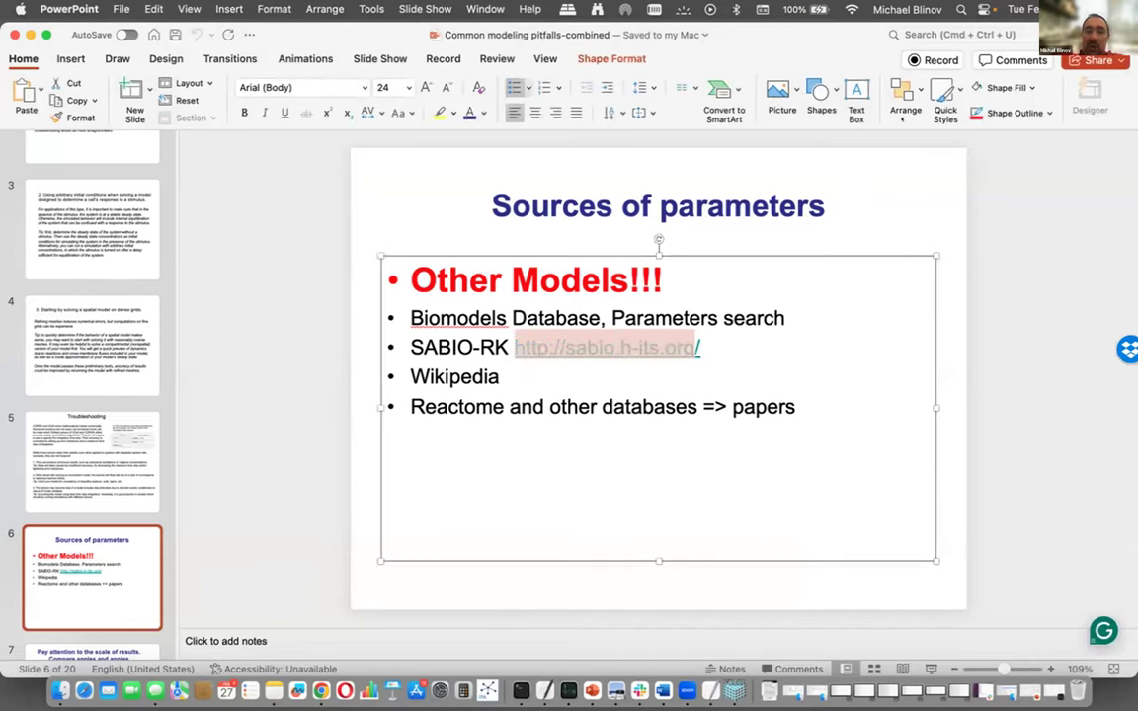
key(super+Tab)
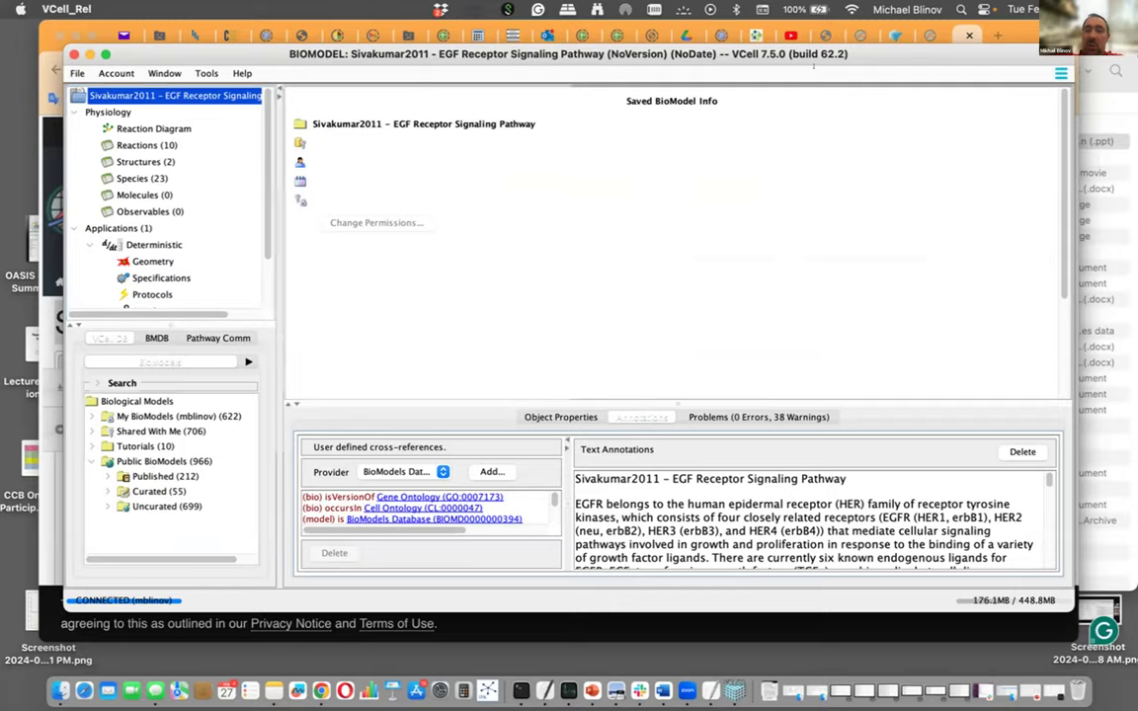
key(super+Tab)
click(583, 58)
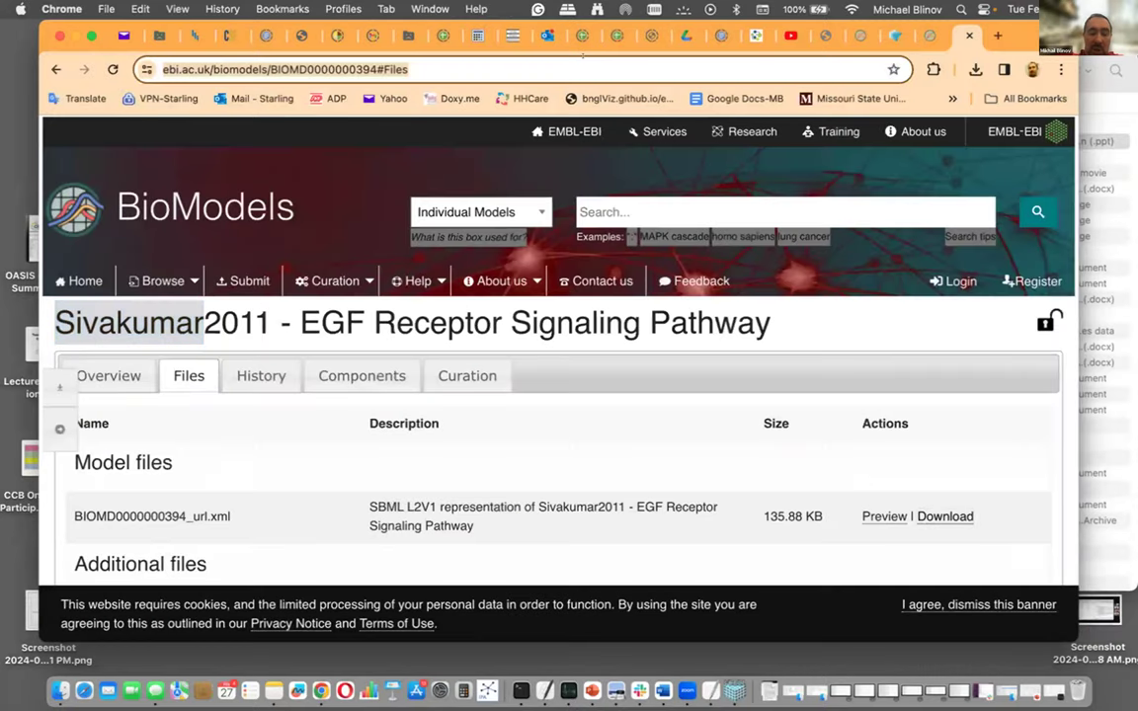
key(super+v)
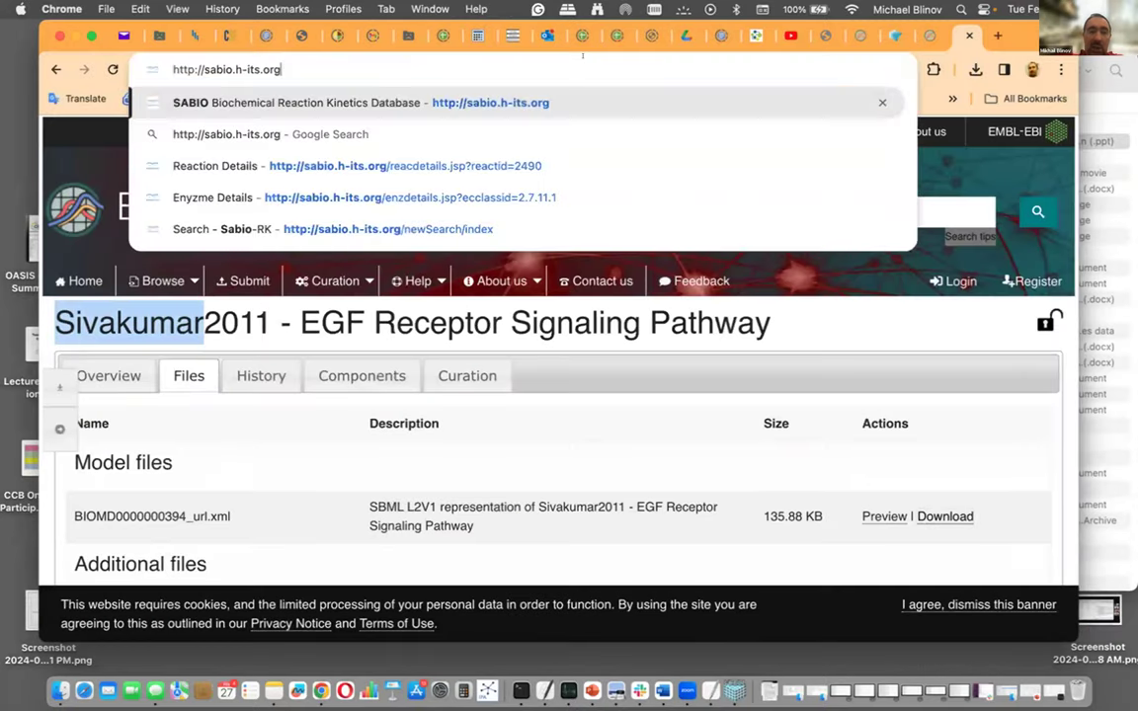
key(Return)
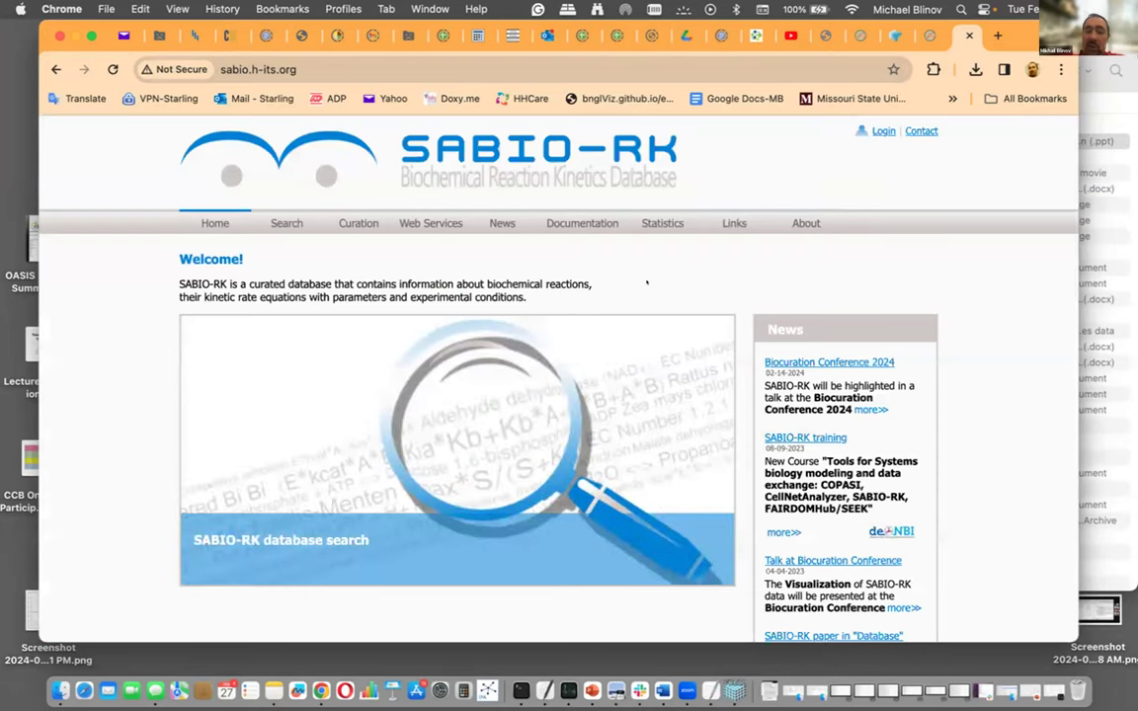
Open the SABIO-RK database search from the home page and search for pkc.
scroll(639, 283, down, 5)
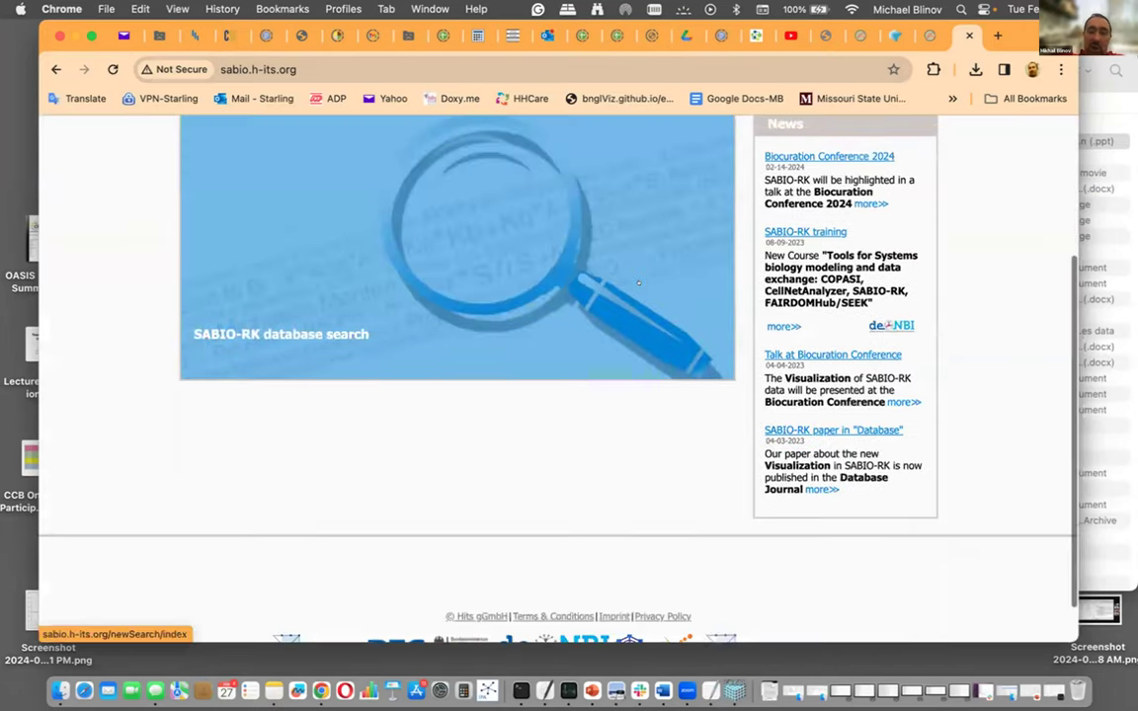
scroll(638, 284, down, 1)
scroll(632, 279, up, 1)
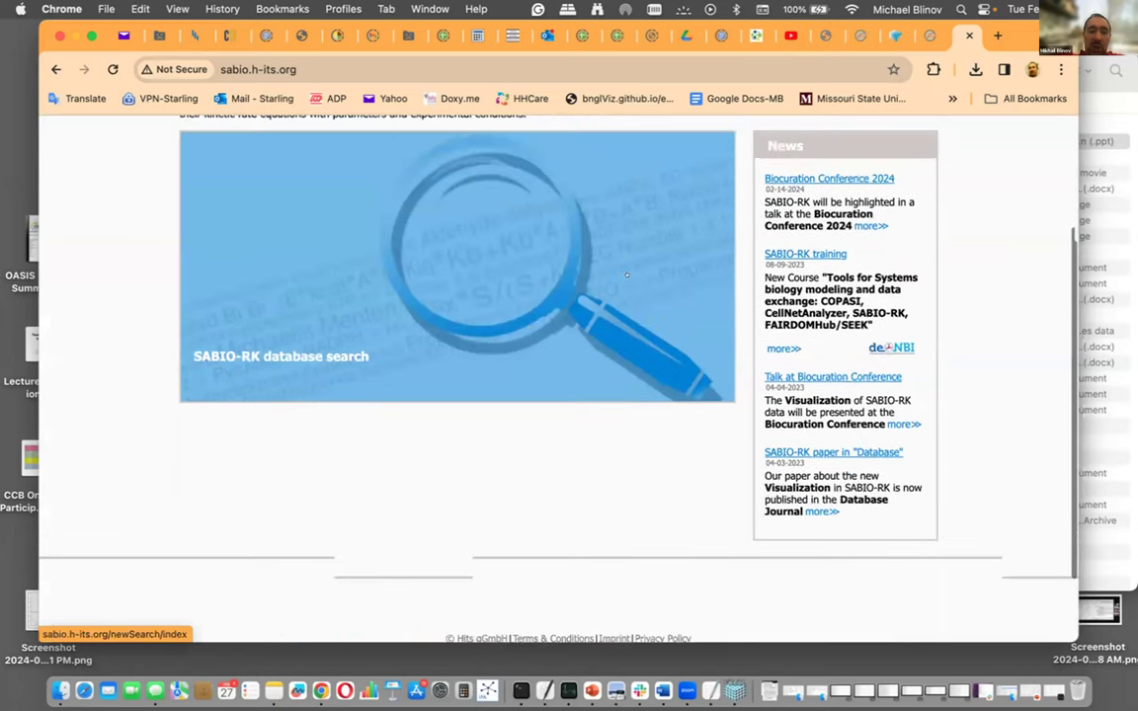
scroll(332, 362, up, 1)
click(319, 385)
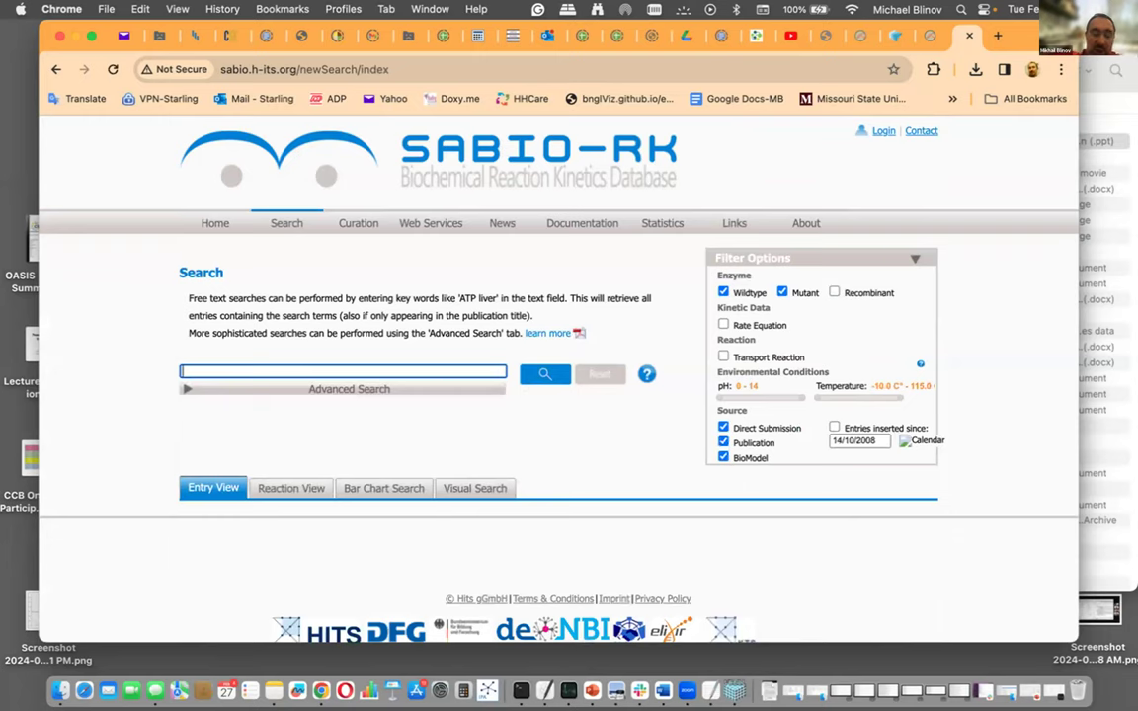
text(PKC)
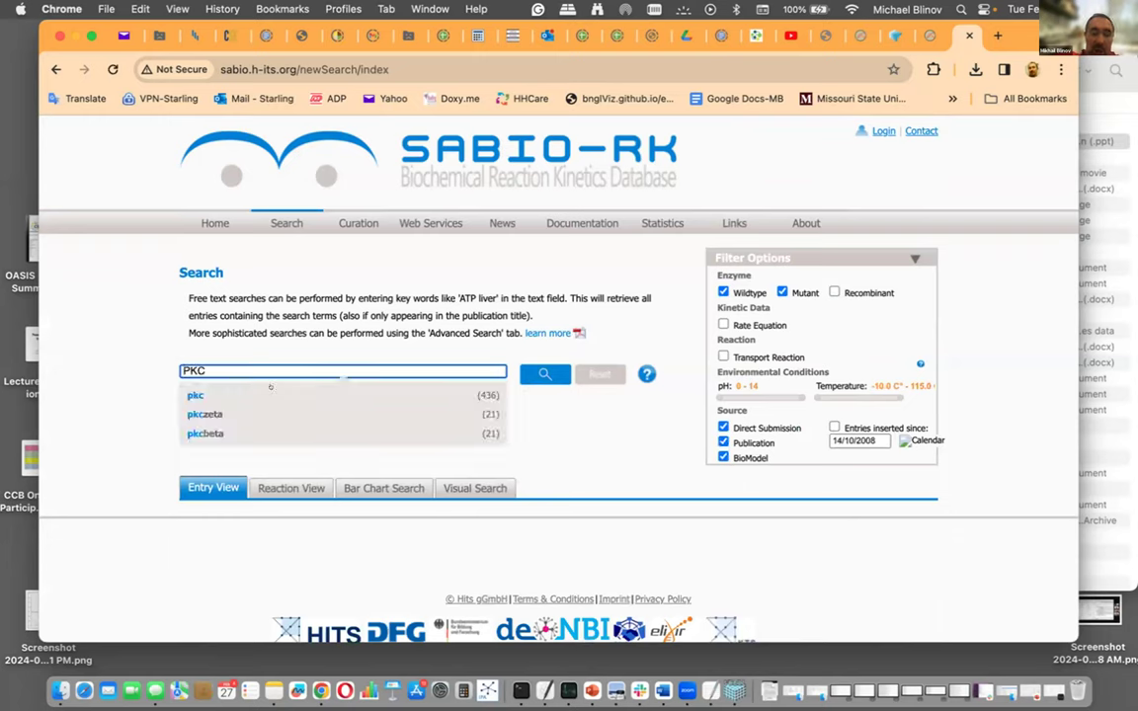
click(450, 395)
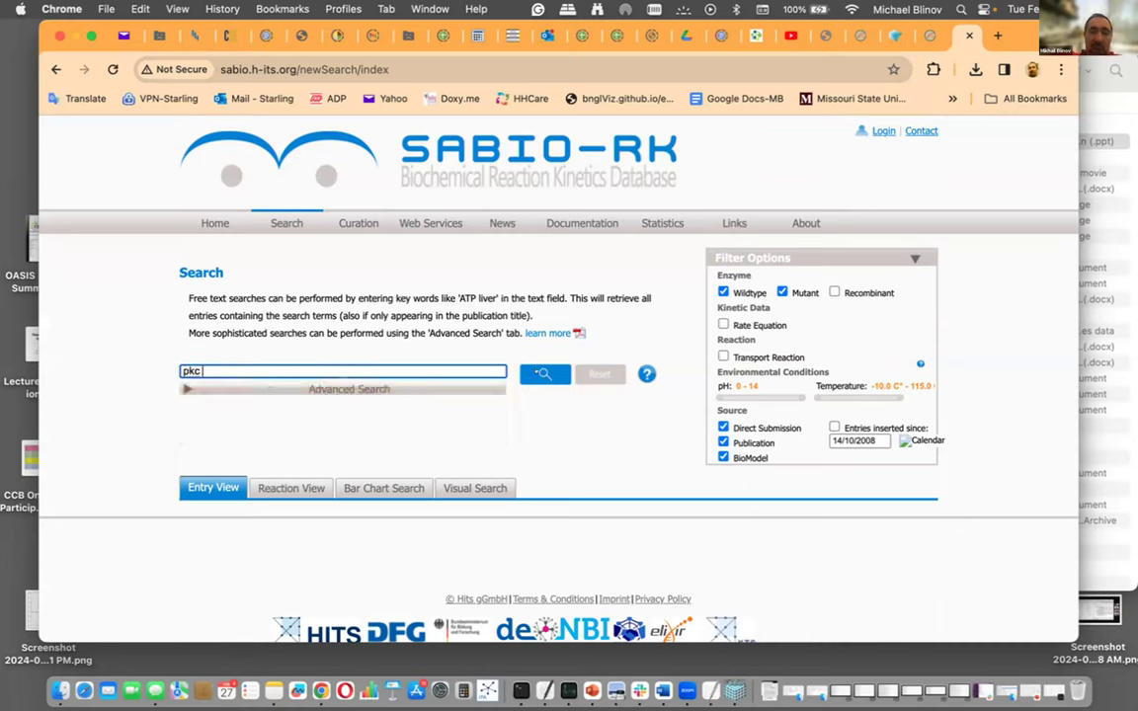
click(542, 376)
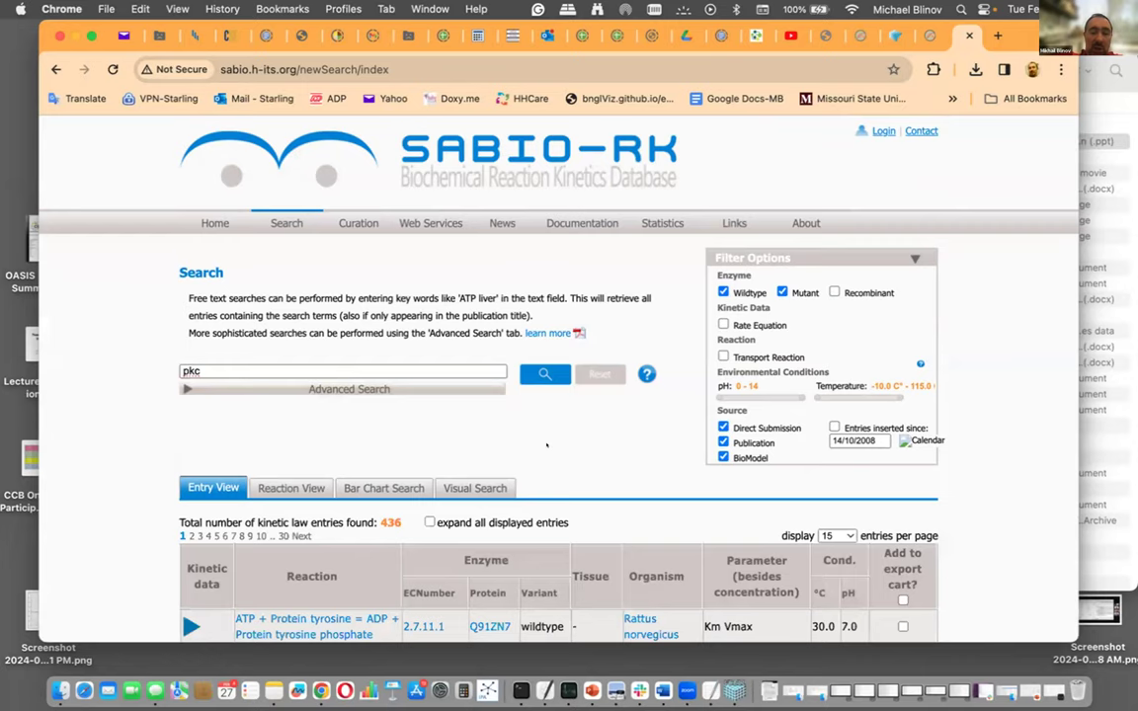
Open the enzyme details for EC number 2.7.11.1, review its alternative names, highlight "protein kinase C", and close the details window.
scroll(547, 446, down, 4)
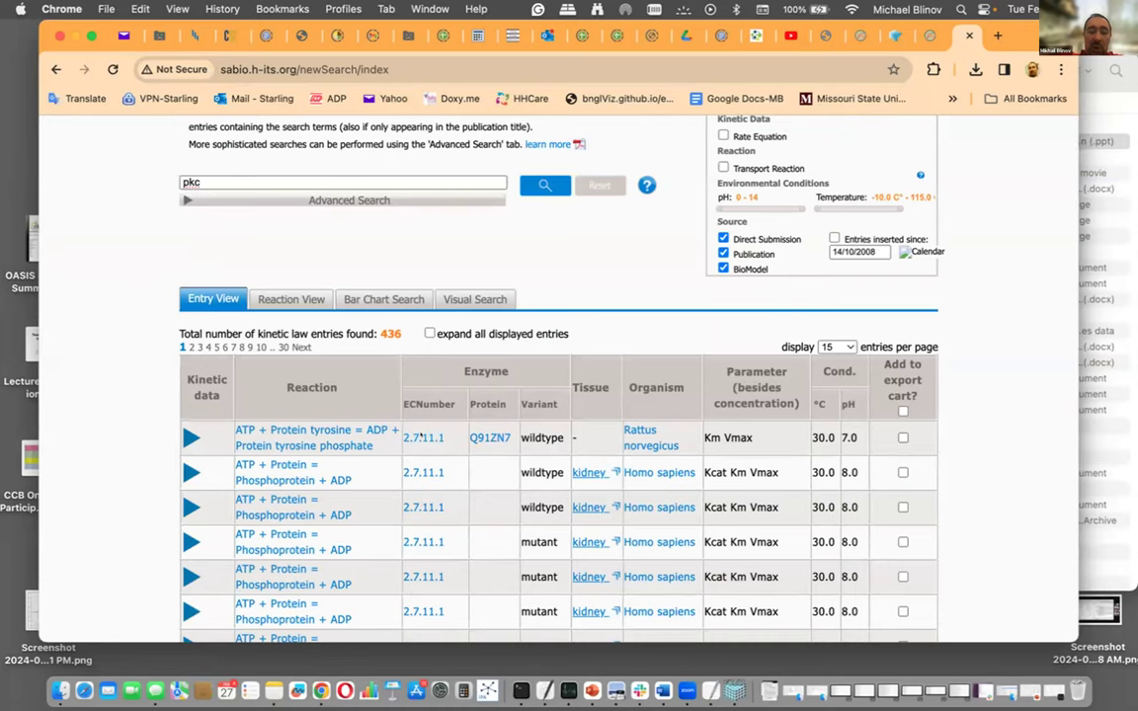
click(422, 437)
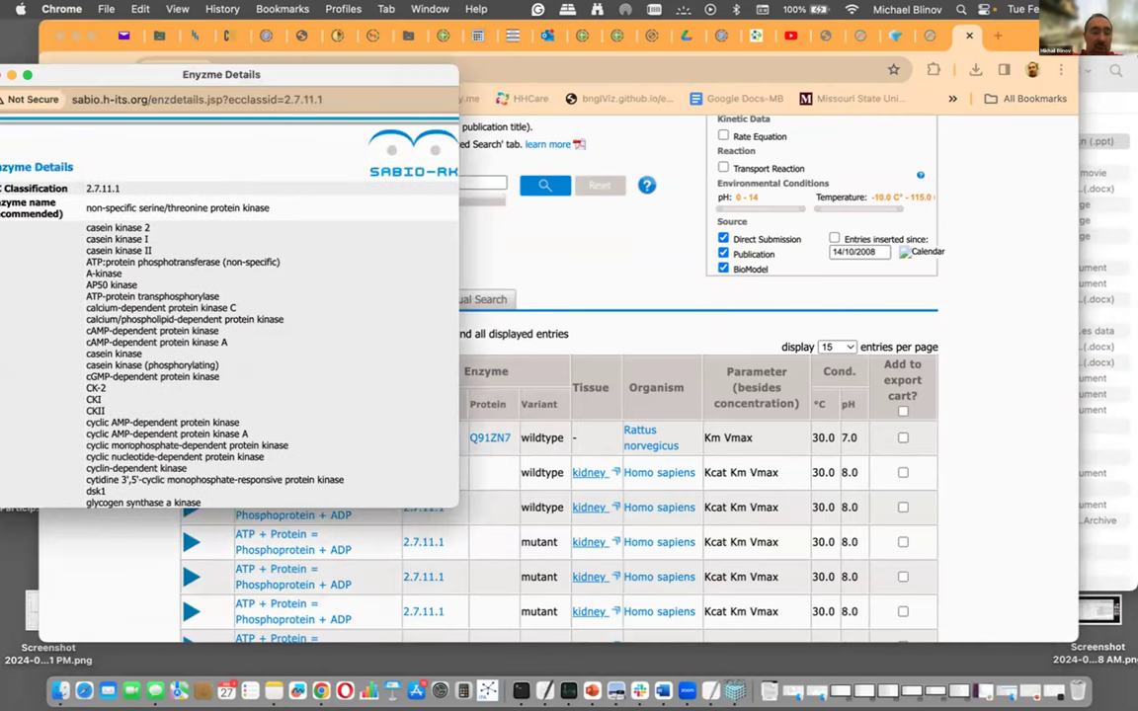
scroll(227, 306, down, 2)
scroll(131, 449, down, 3)
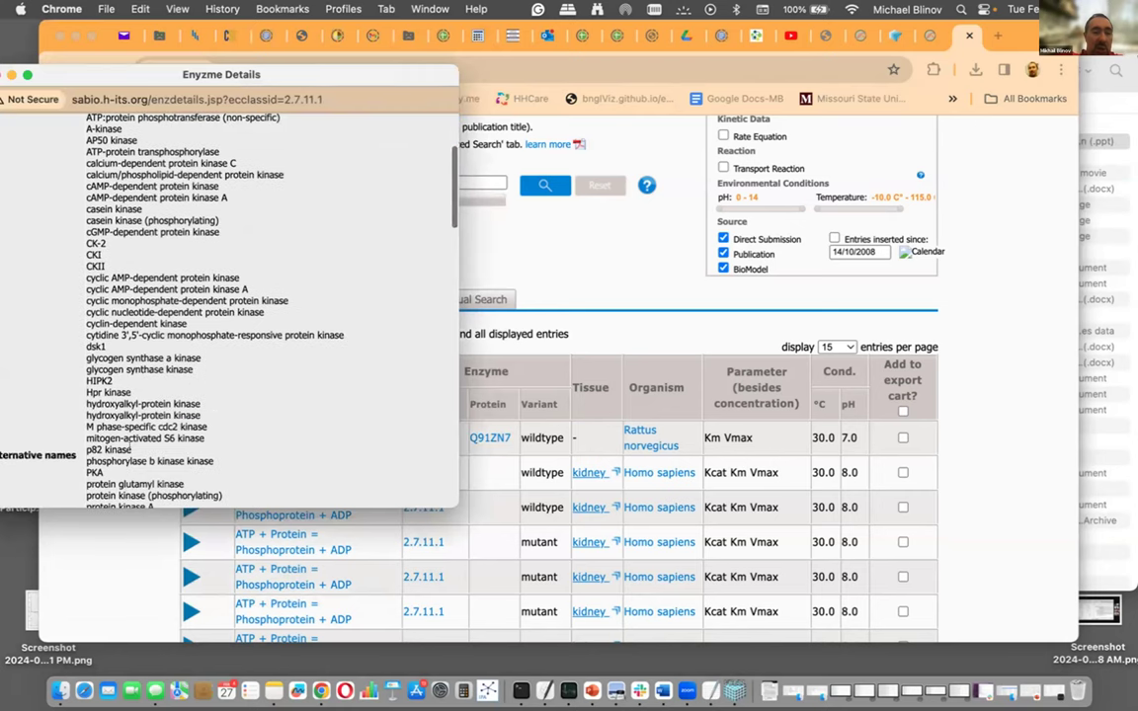
scroll(130, 383, down, 1)
scroll(130, 382, up, 1)
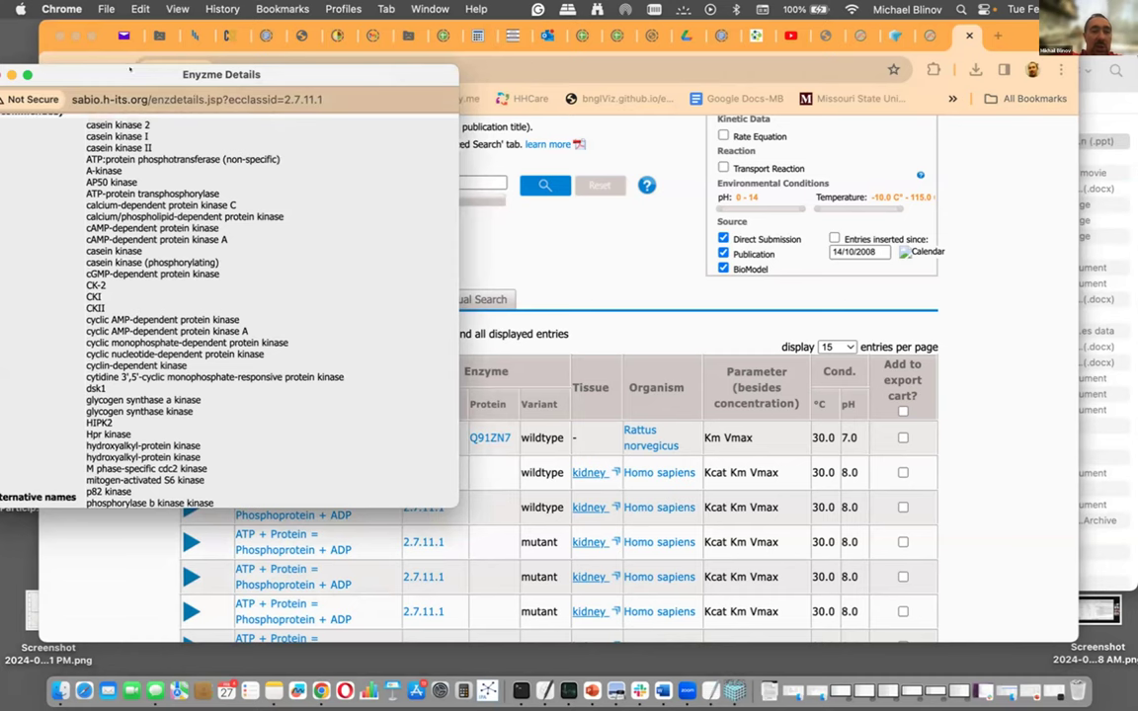
drag(326, 74, 388, 74)
scroll(254, 205, up, 2)
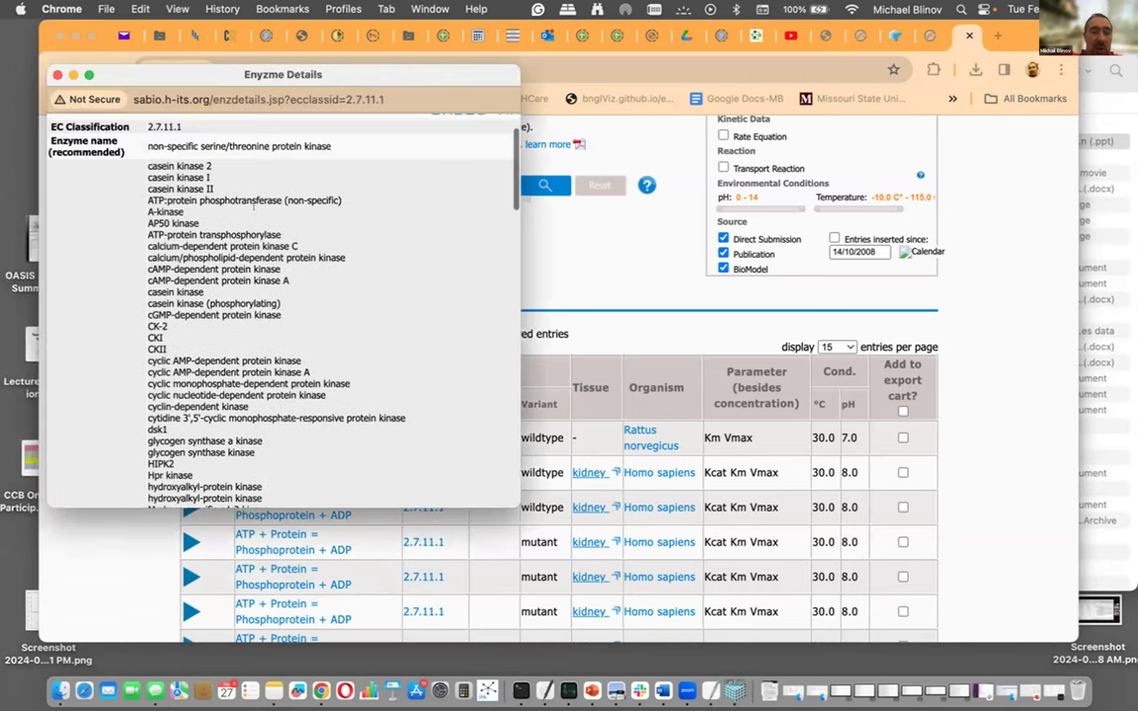
scroll(281, 306, down, 1)
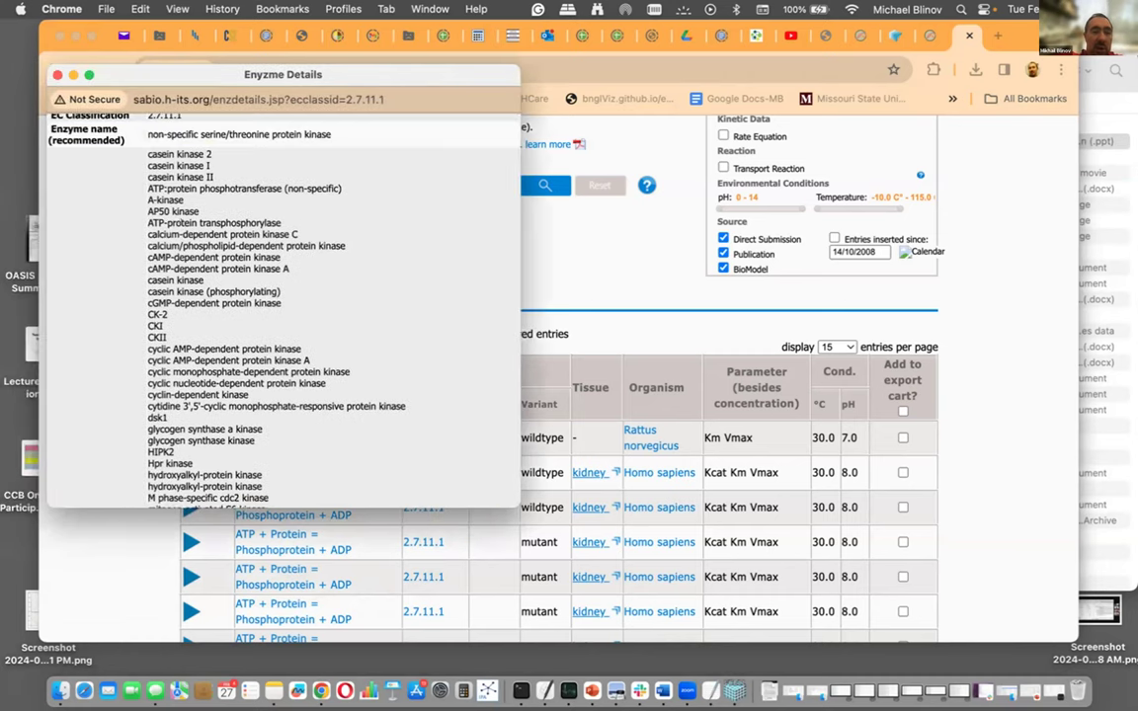
drag(301, 234, 230, 234)
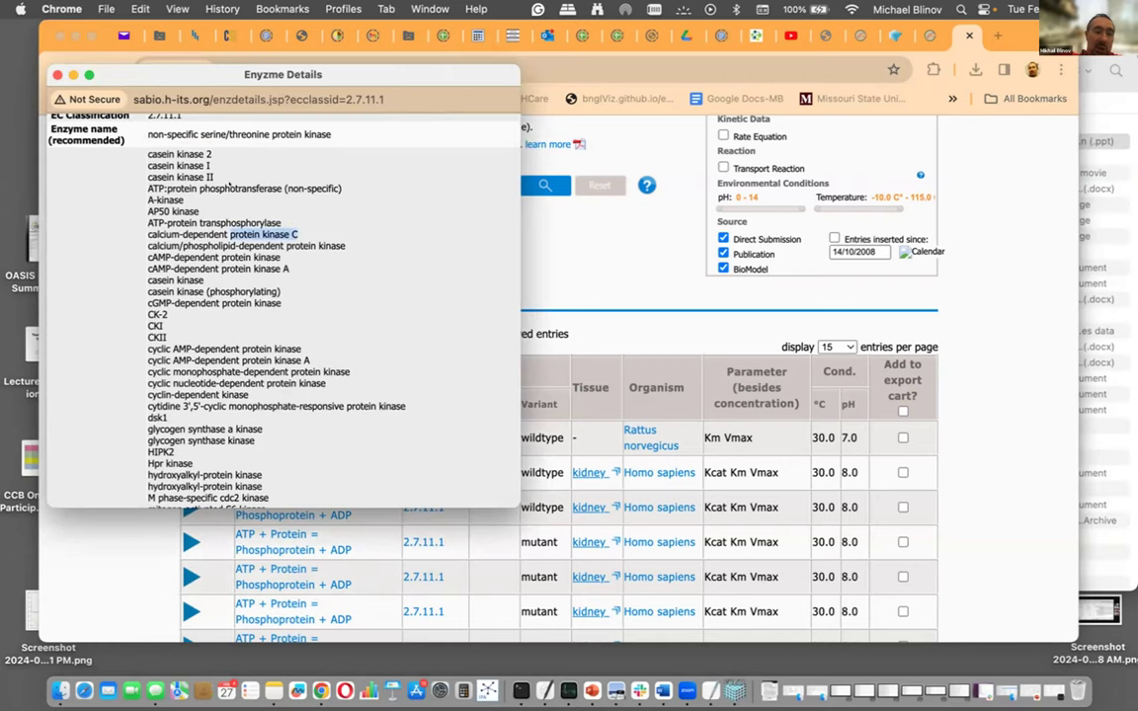
key(super+w)
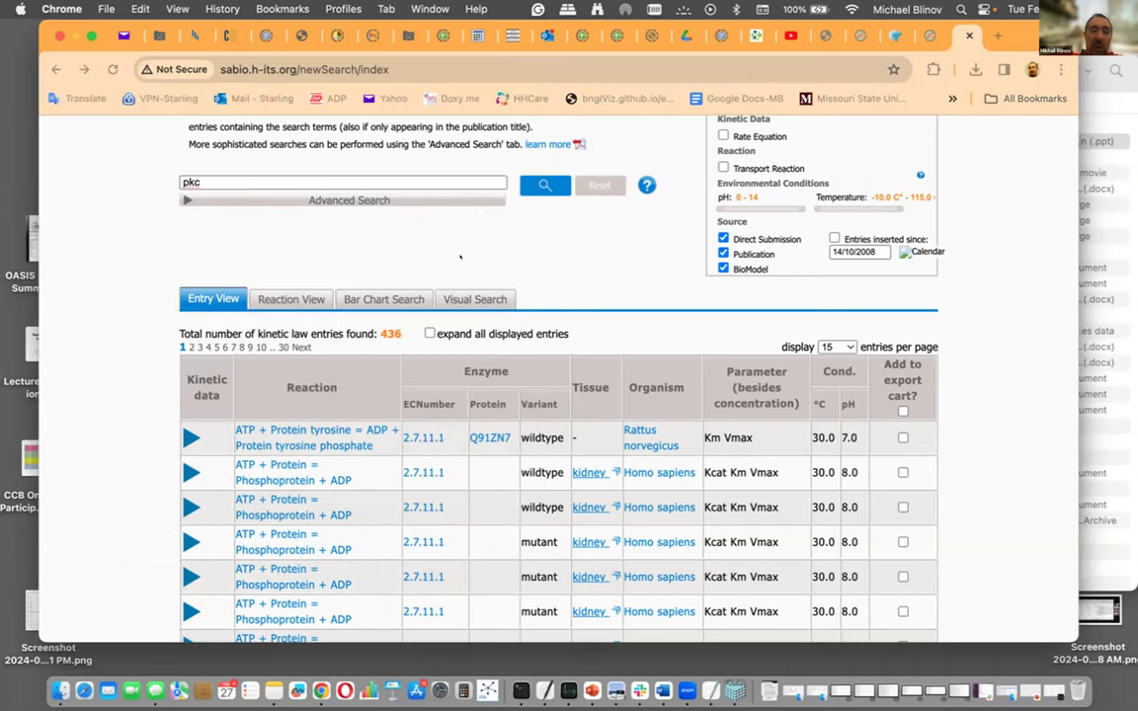
Run an advanced SABIO-RK search with Catalyst set to pkcalpha in place of the free-text pkc query.
click(428, 201)
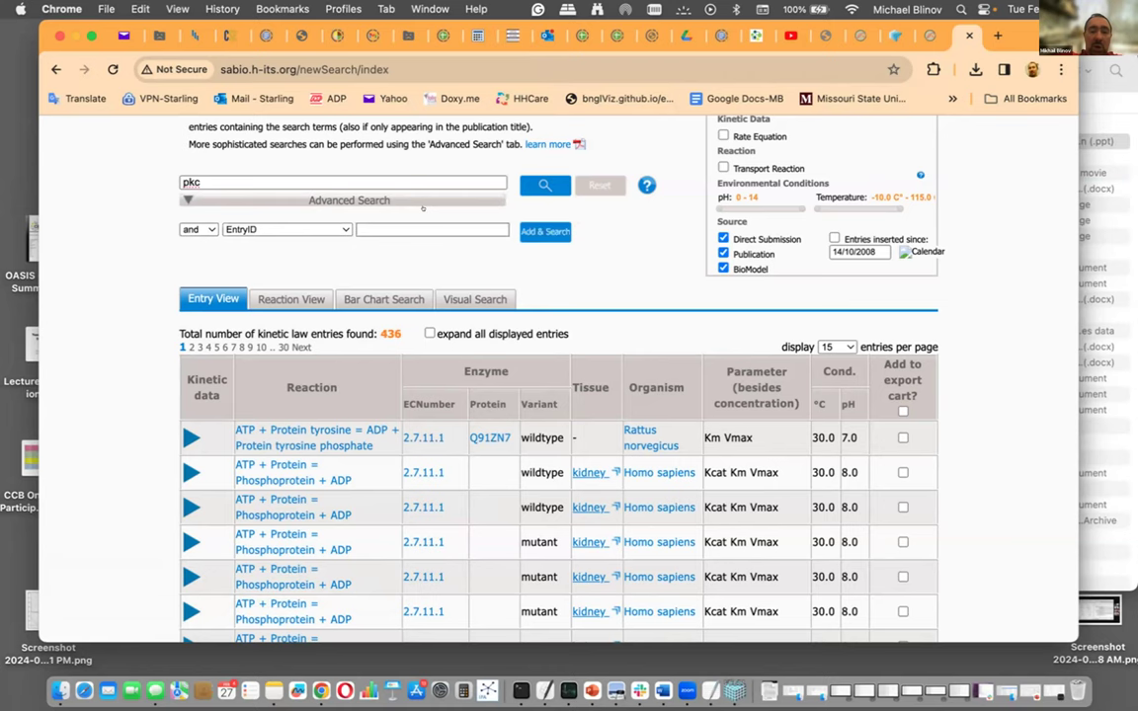
click(297, 229)
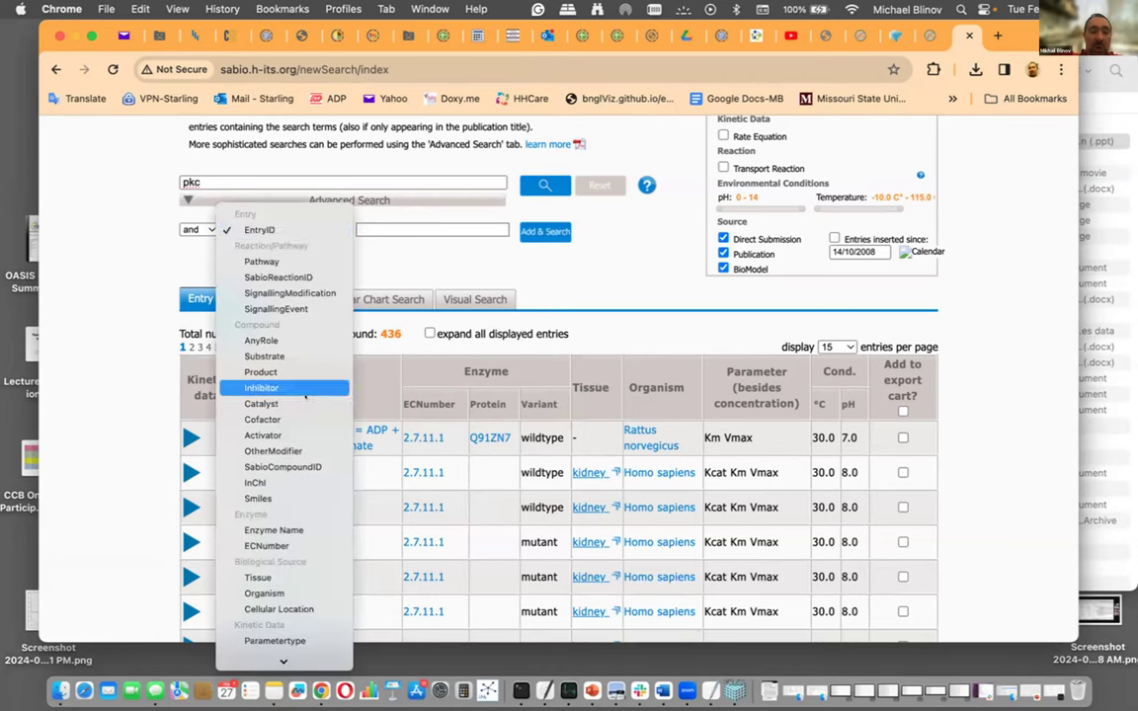
key(Escape)
key(c)
key(Tab)
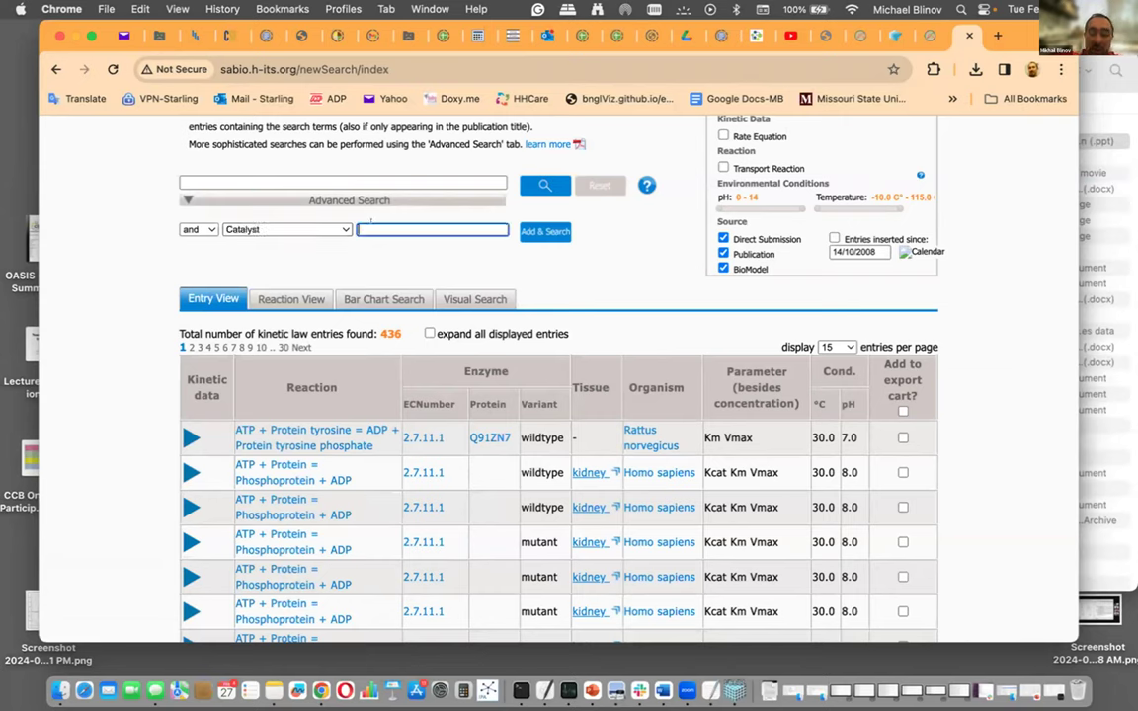
text(pkc)
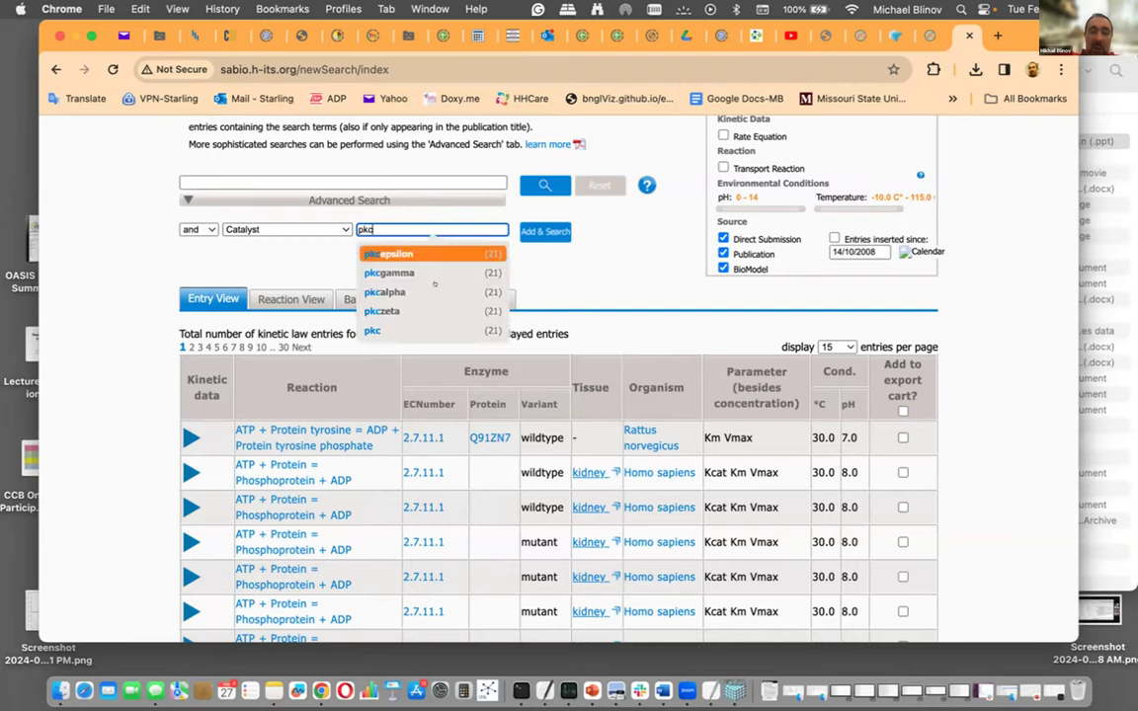
click(435, 293)
key(Return)
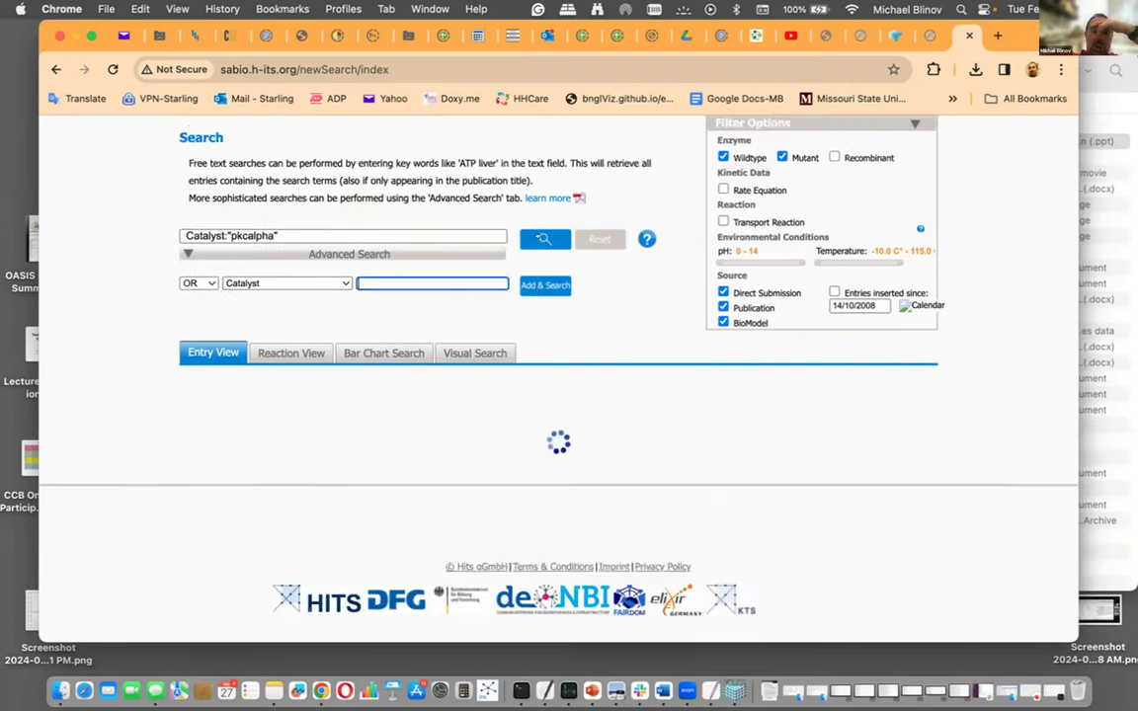
Look through the pkcalpha entries, view the reaction details of the Sox-AKT-tide peptide entry for protein Q02156, and close them.
scroll(595, 410, down, 1)
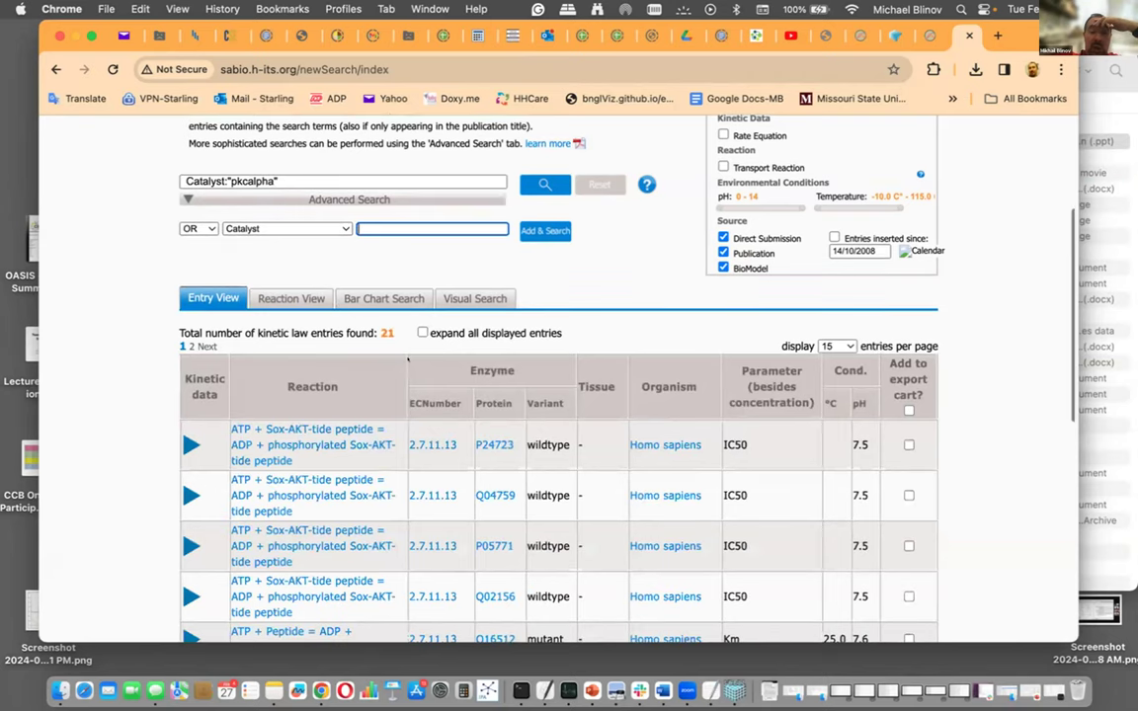
scroll(403, 360, down, 4)
scroll(400, 359, down, 1)
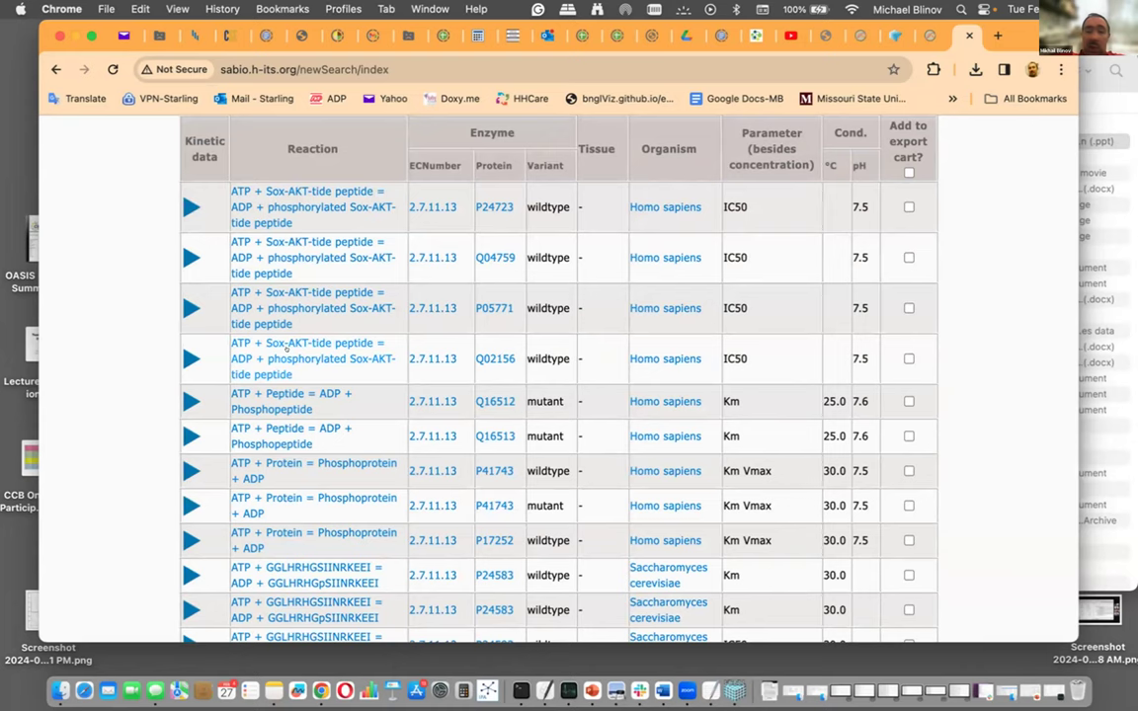
click(294, 359)
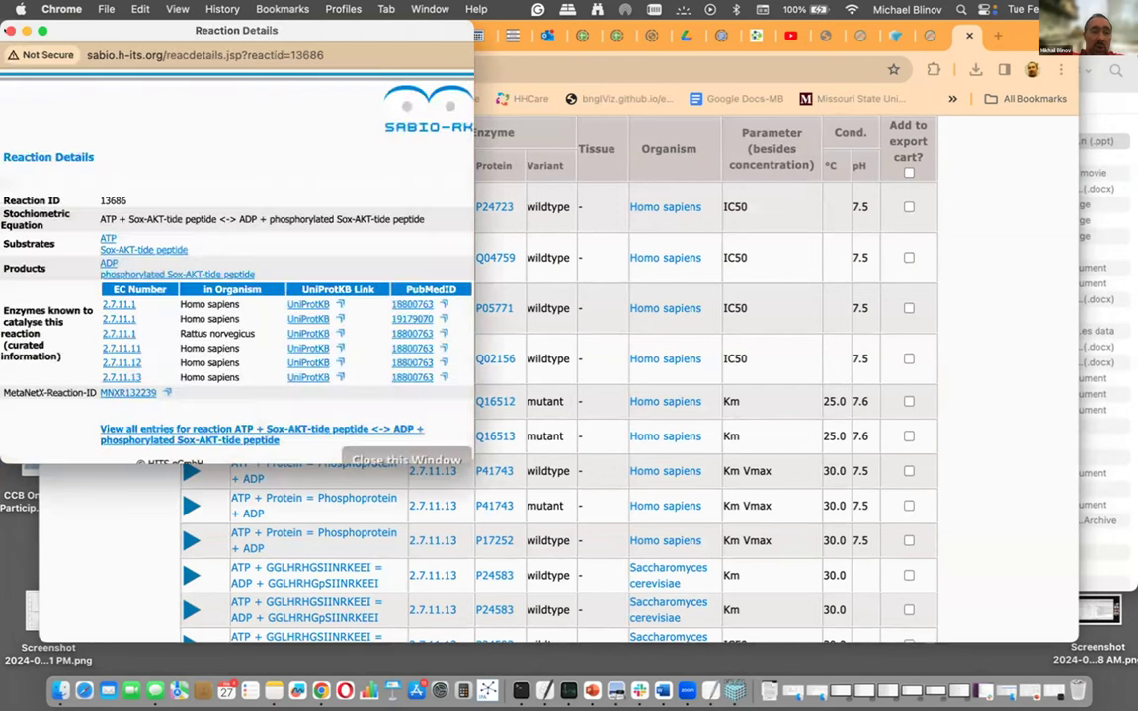
key(super+w)
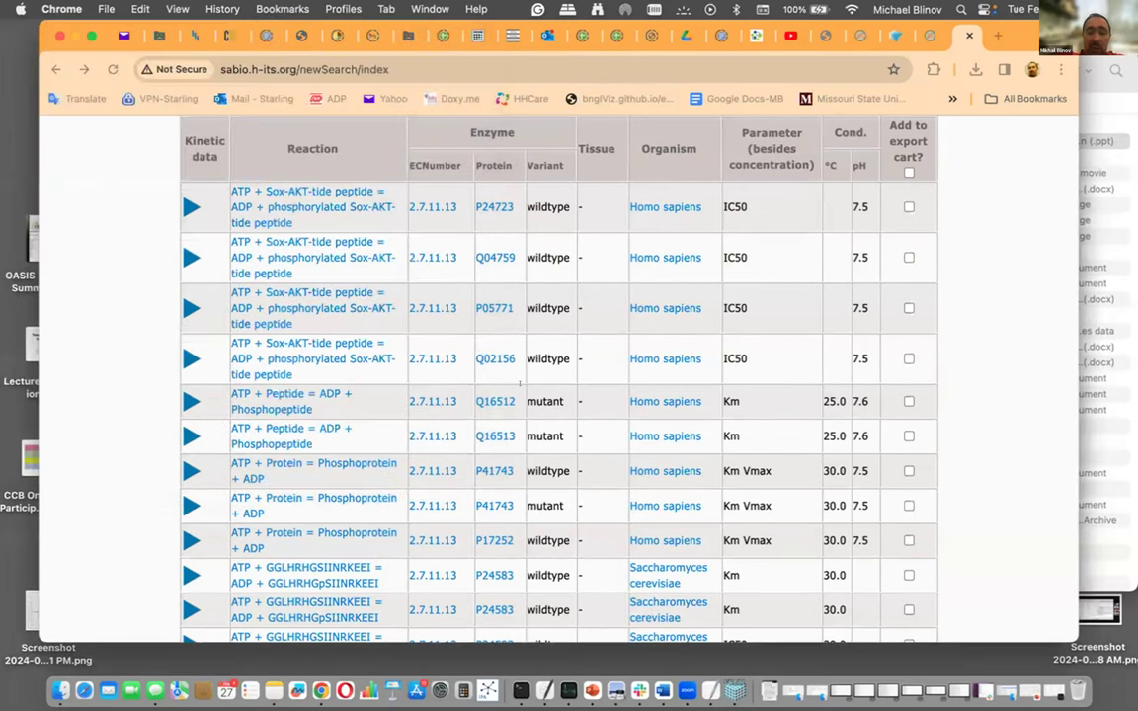
Expand the kinetic data of the mutant Q16512 peptide entry and examine its Km, peptide concentration and enzyme concentration parameters.
click(185, 400)
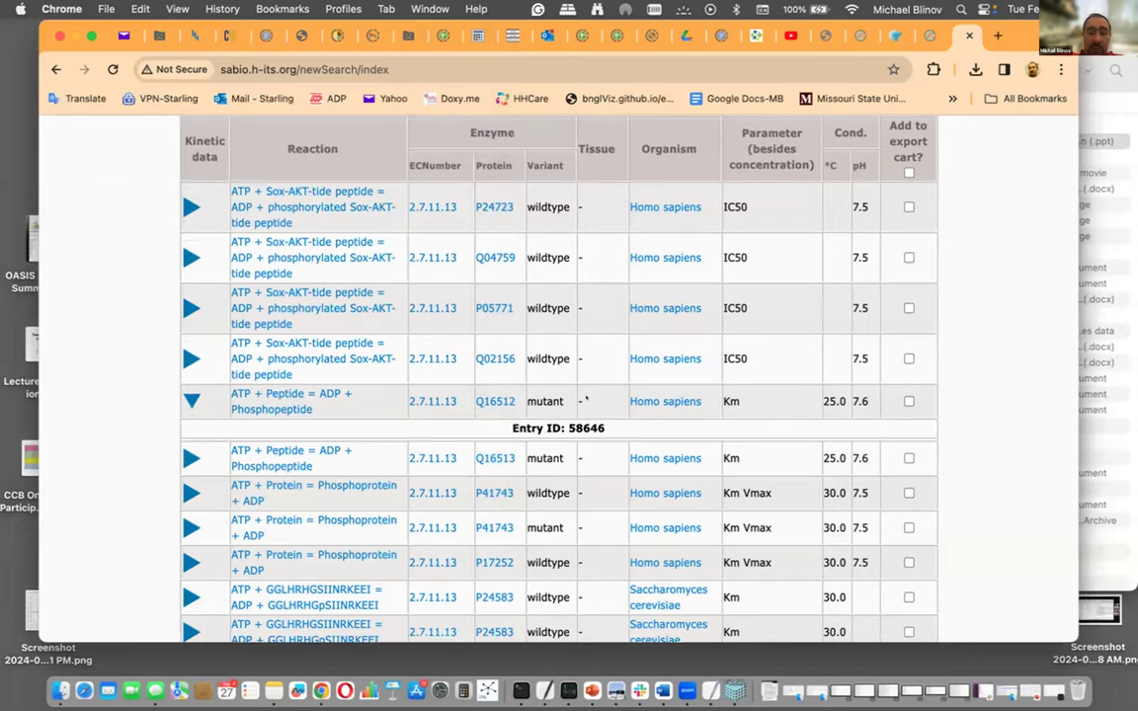
scroll(586, 398, down, 3)
scroll(586, 398, down, 5)
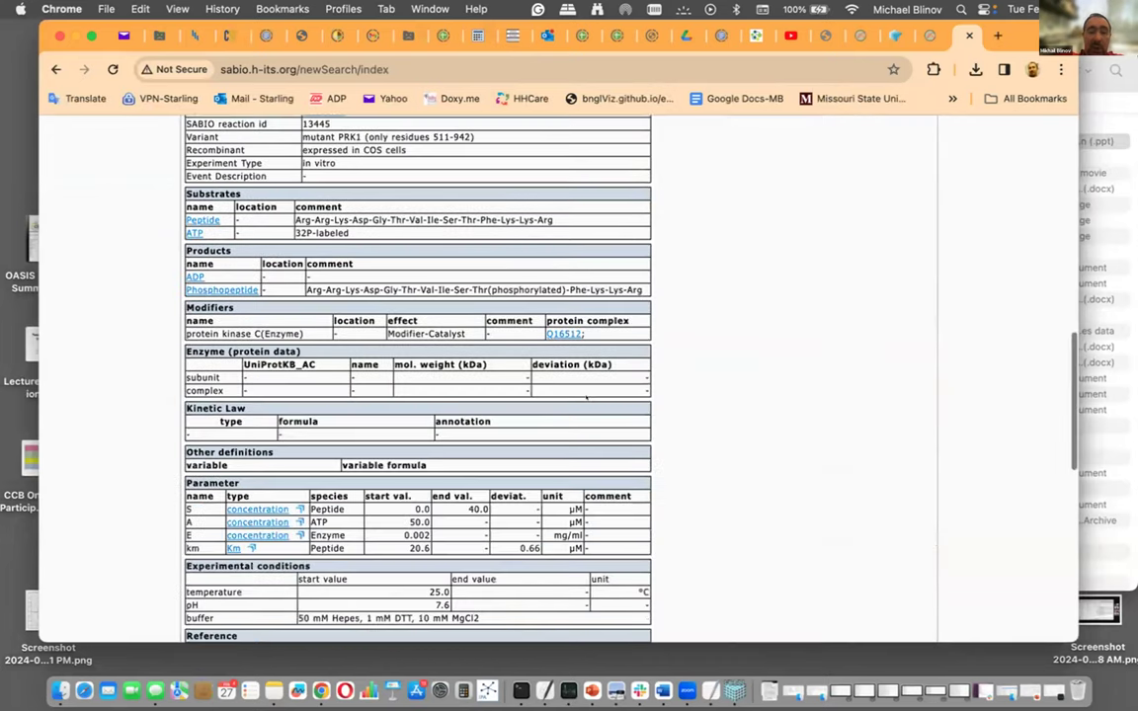
scroll(586, 398, down, 2)
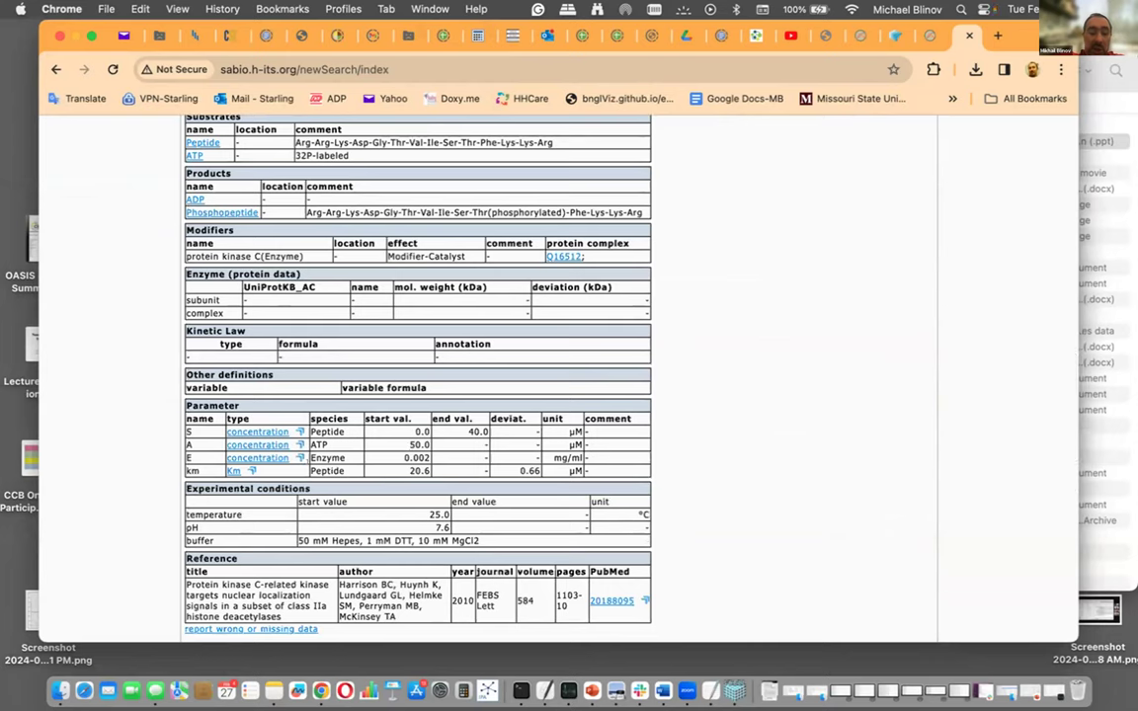
drag(311, 471, 430, 471)
drag(510, 460, 474, 449)
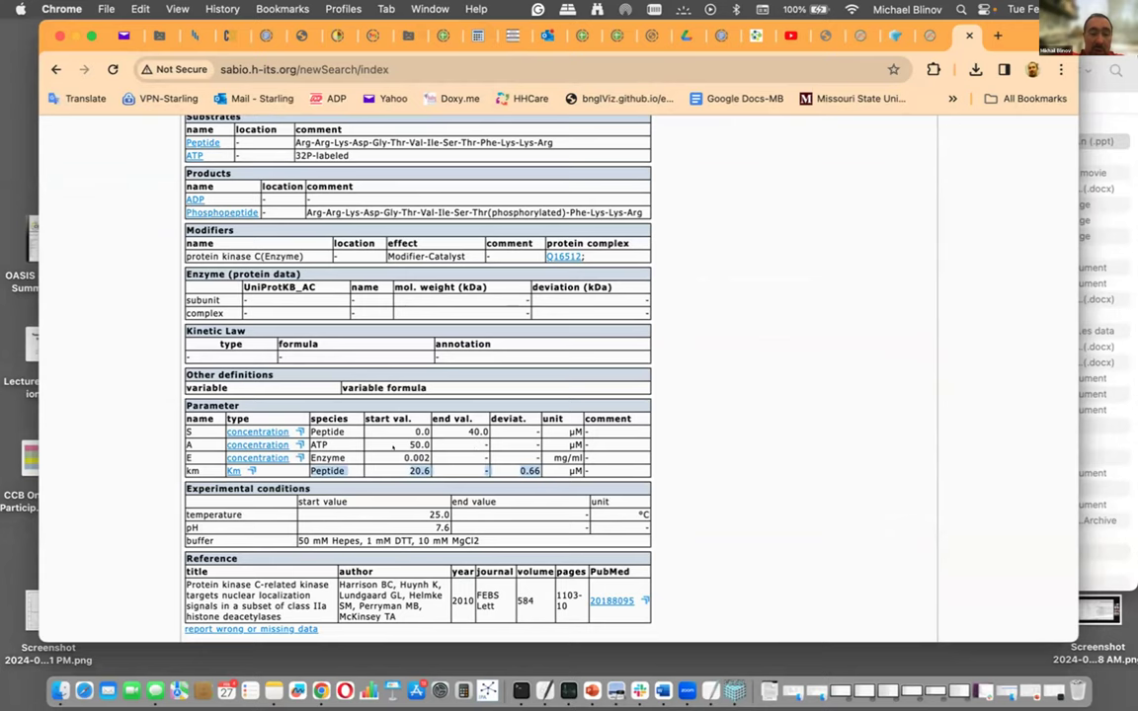
drag(293, 432, 489, 433)
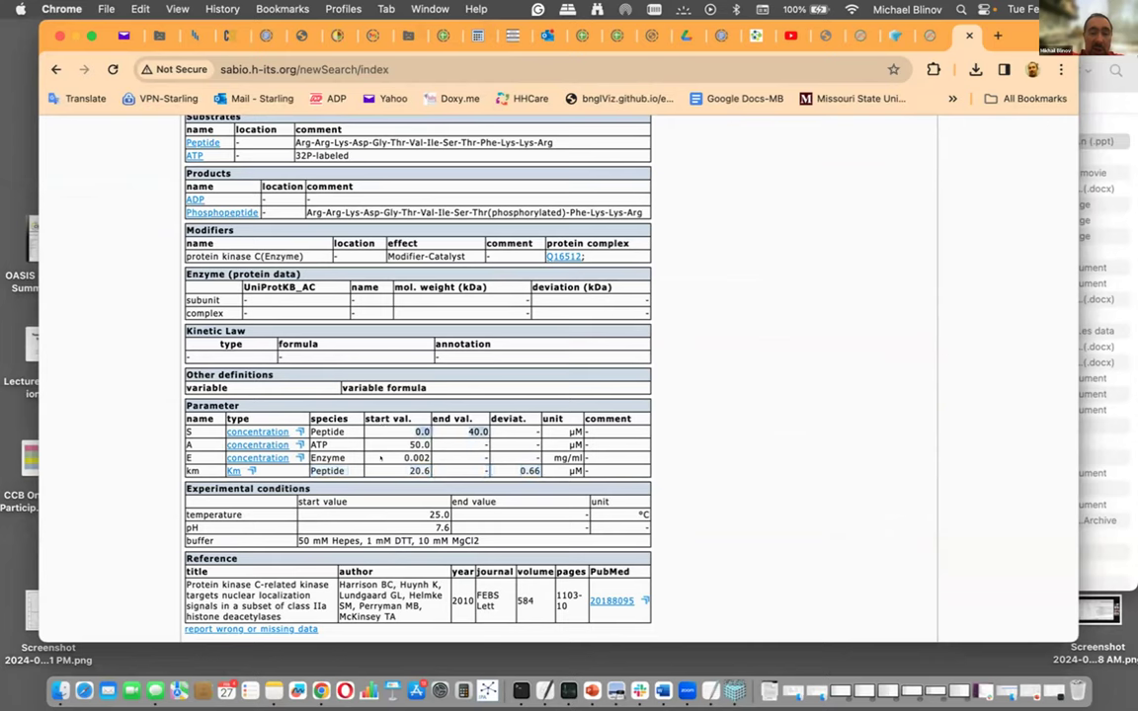
double_click(416, 457)
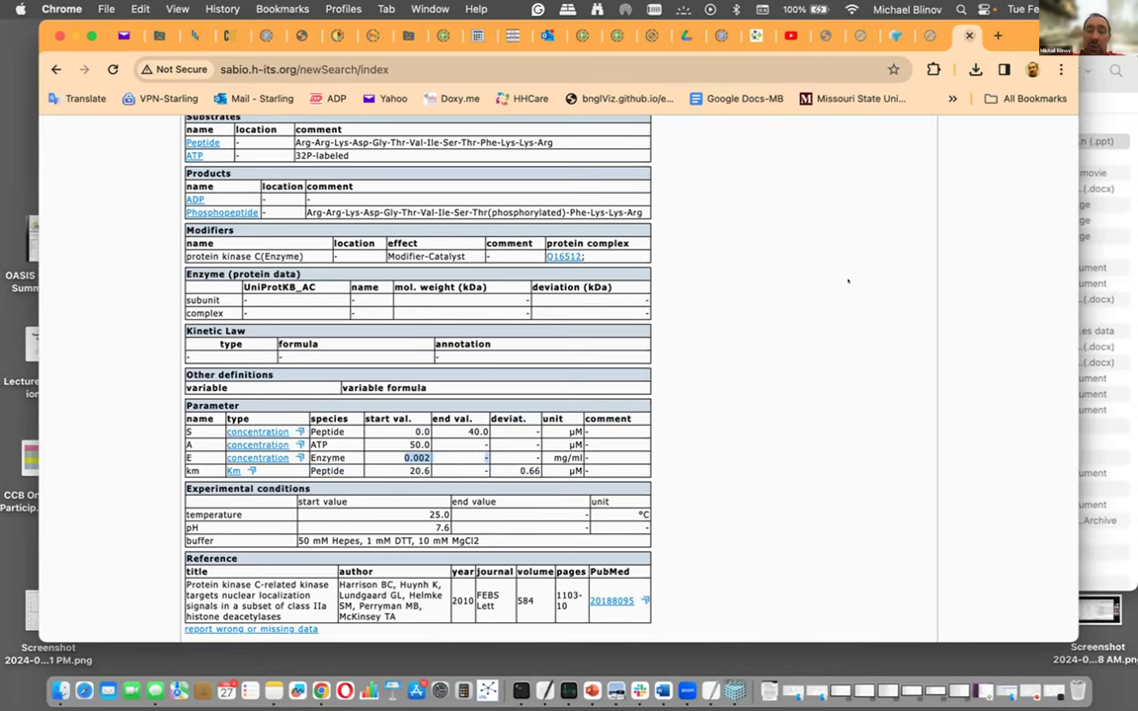
Close the SABIO-RK page and open pubmed.gov in a new browser tab.
key(super+w)
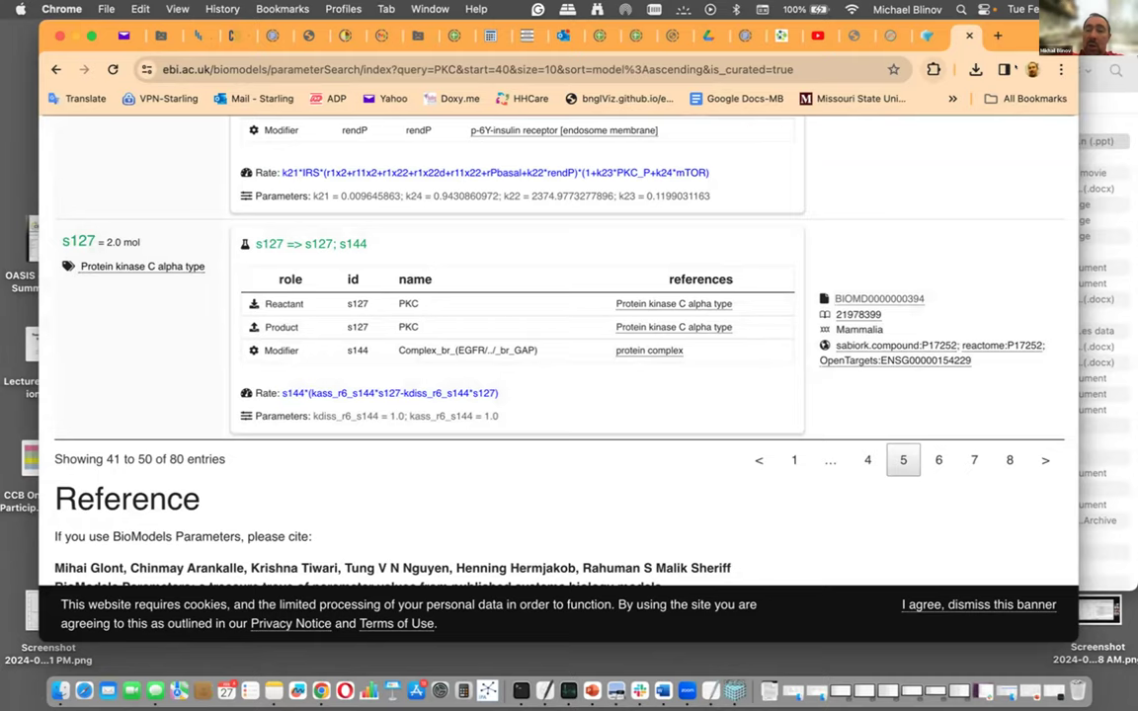
key(super+t)
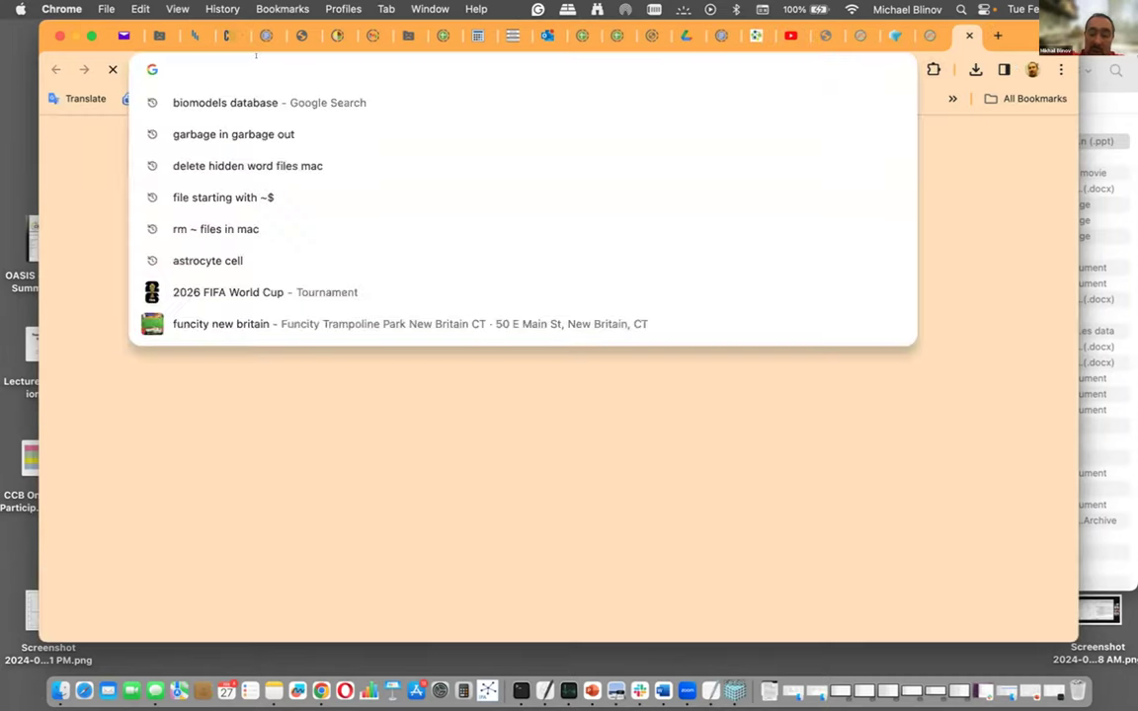
text(pubmed.gov)
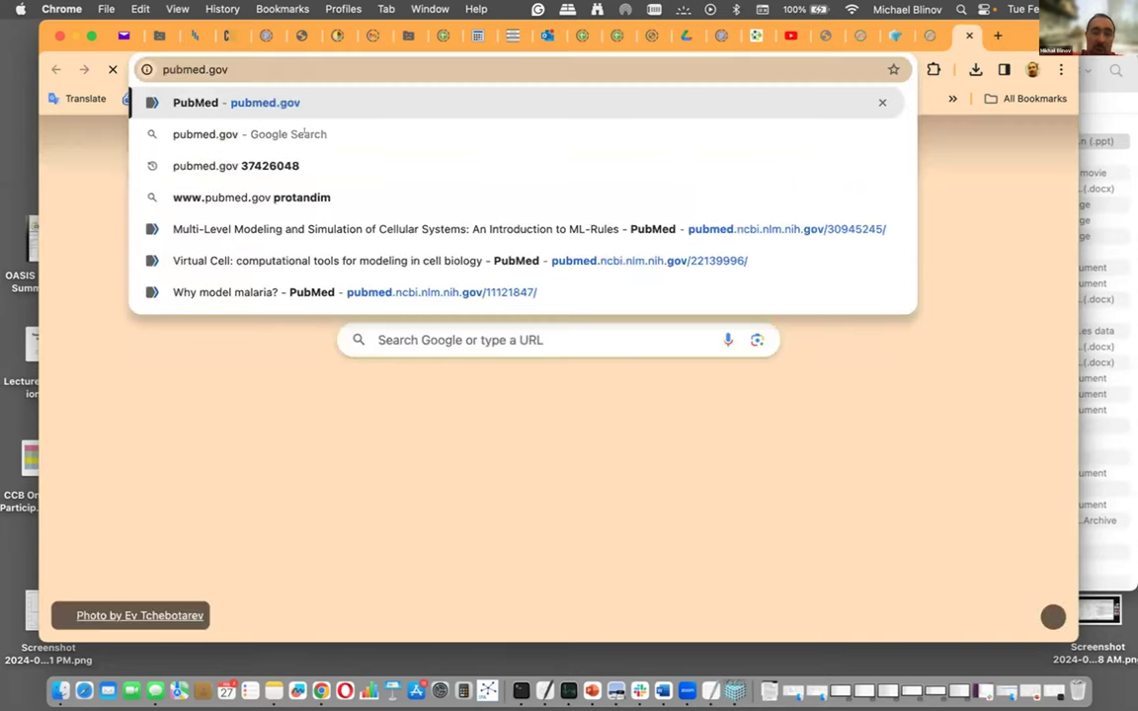
key(Return)
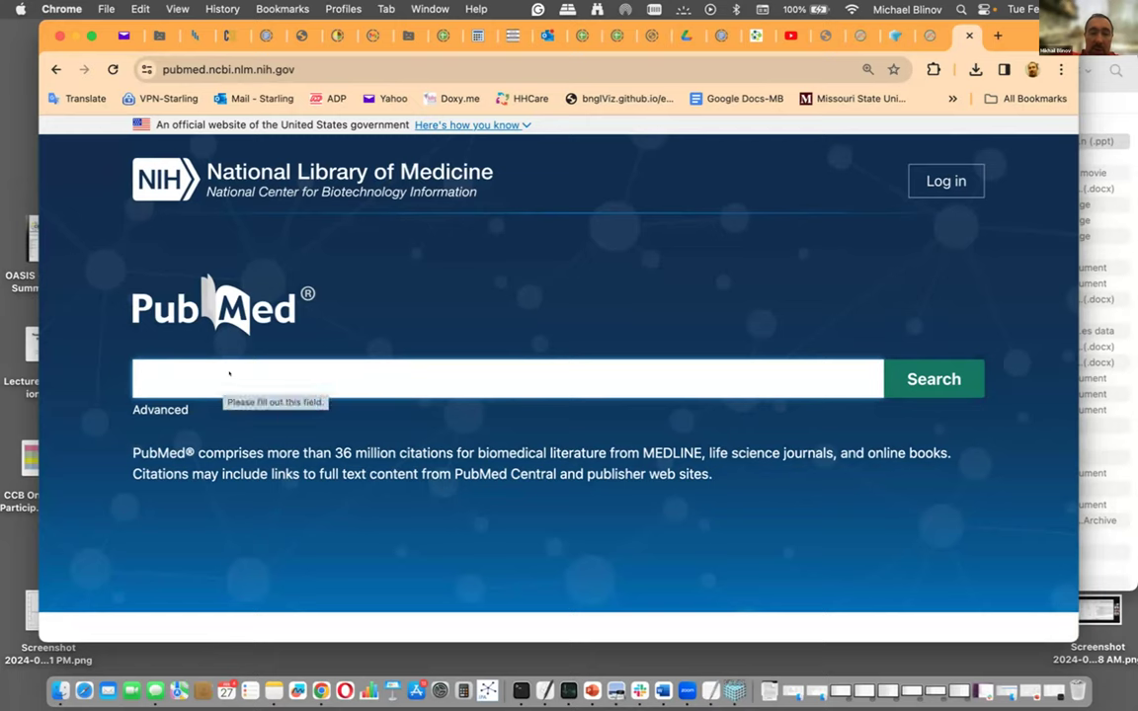
Search PubMed for "pkc model mathematical" and look through the first articles in the results.
click(230, 374)
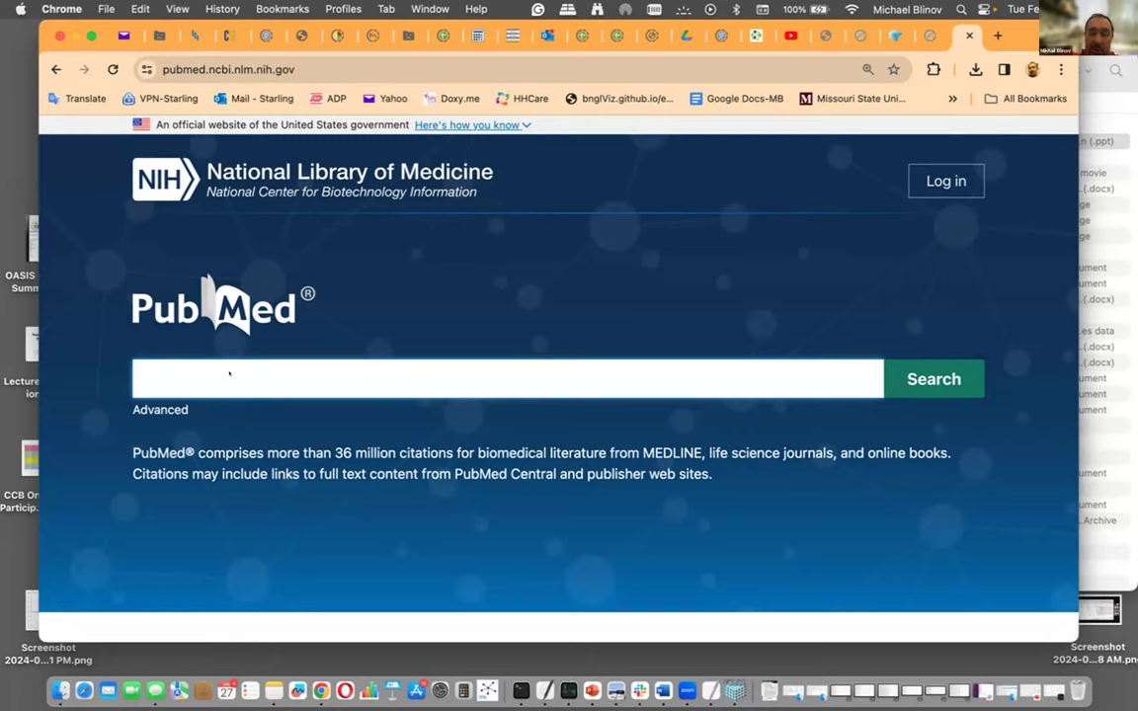
text(pkc)
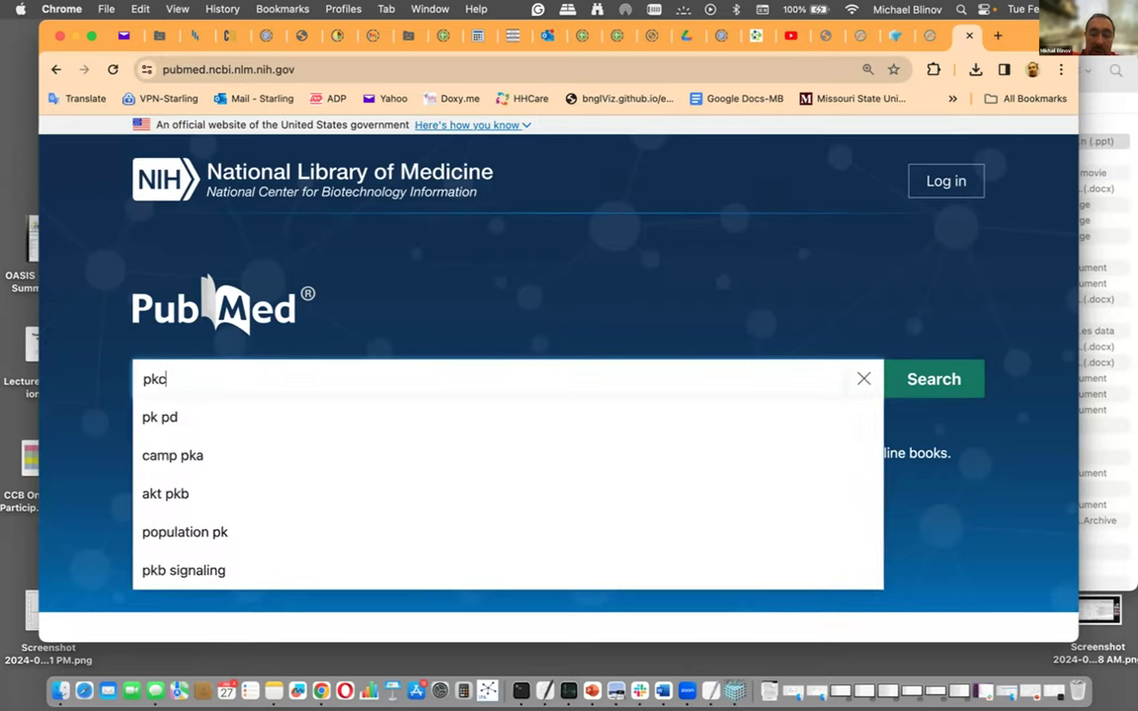
text( model ma)
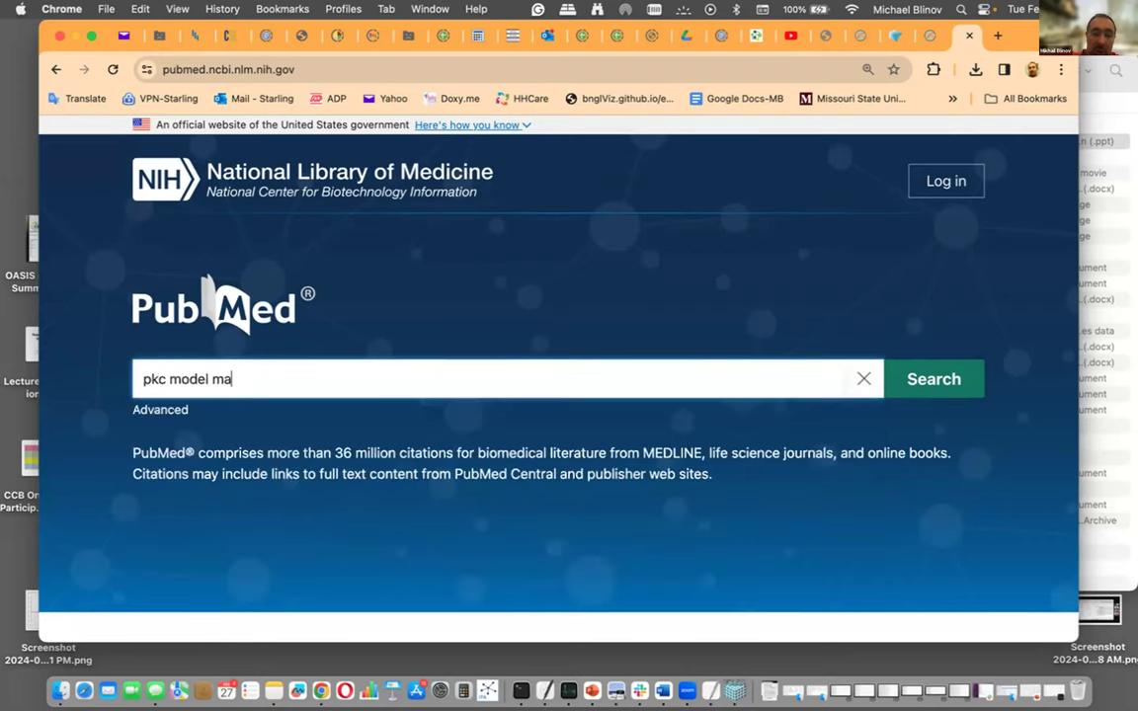
text(thematical)
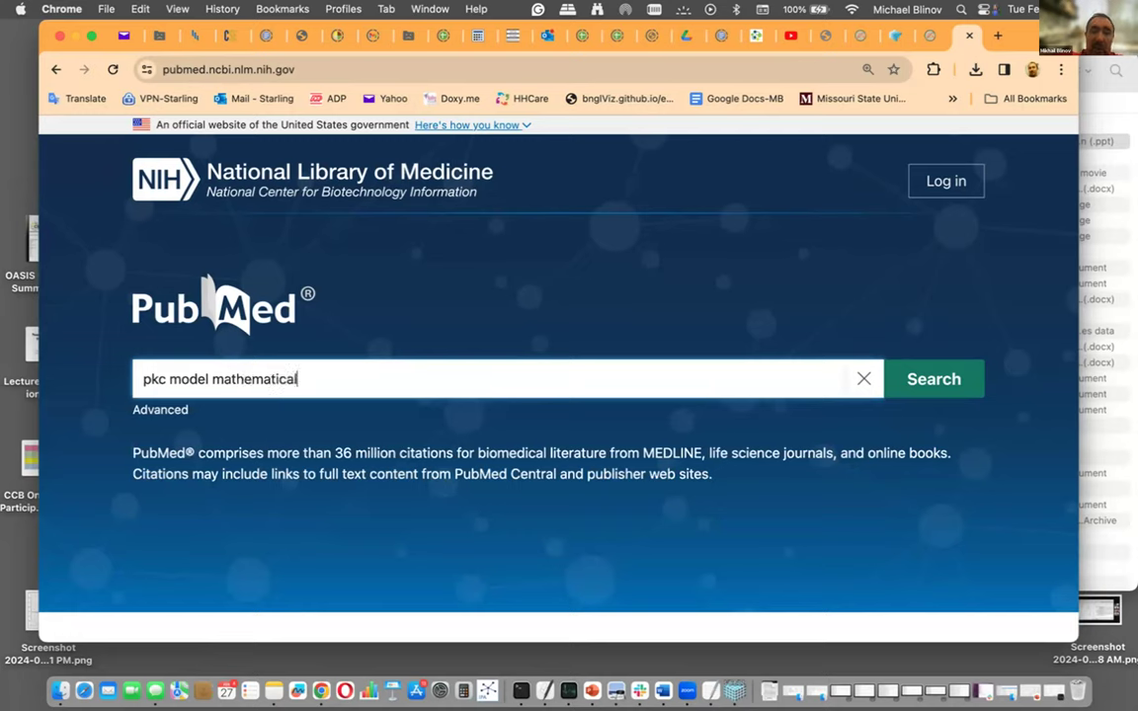
key(Return)
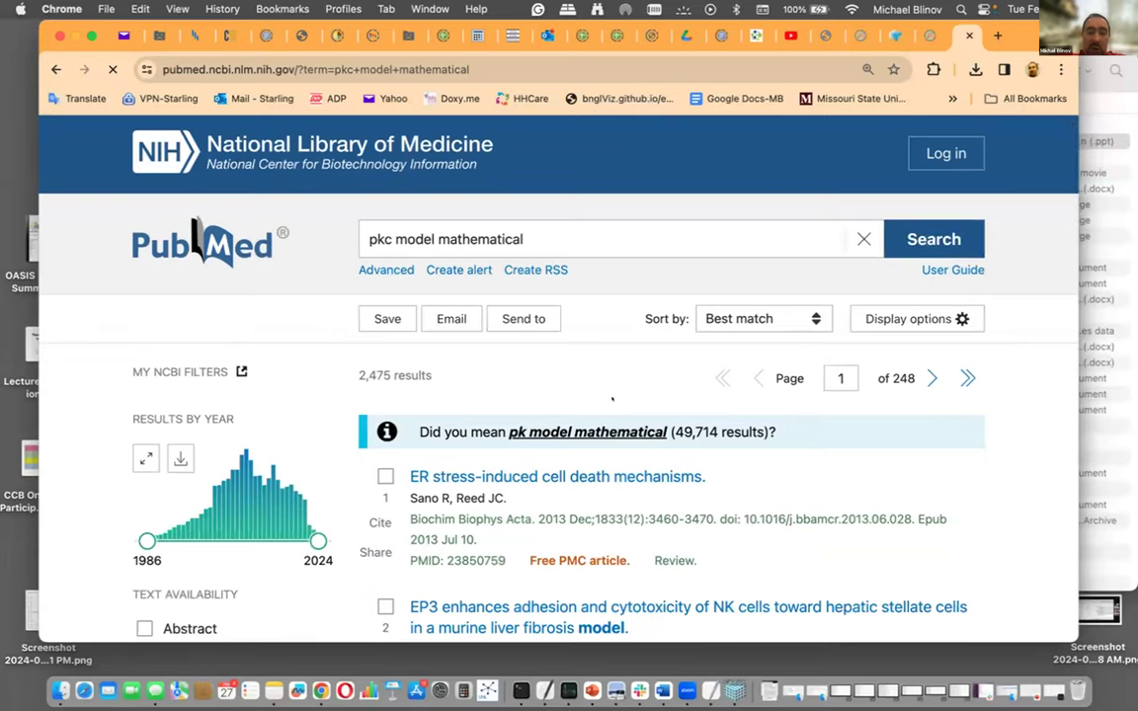
scroll(612, 399, down, 3)
scroll(611, 399, down, 2)
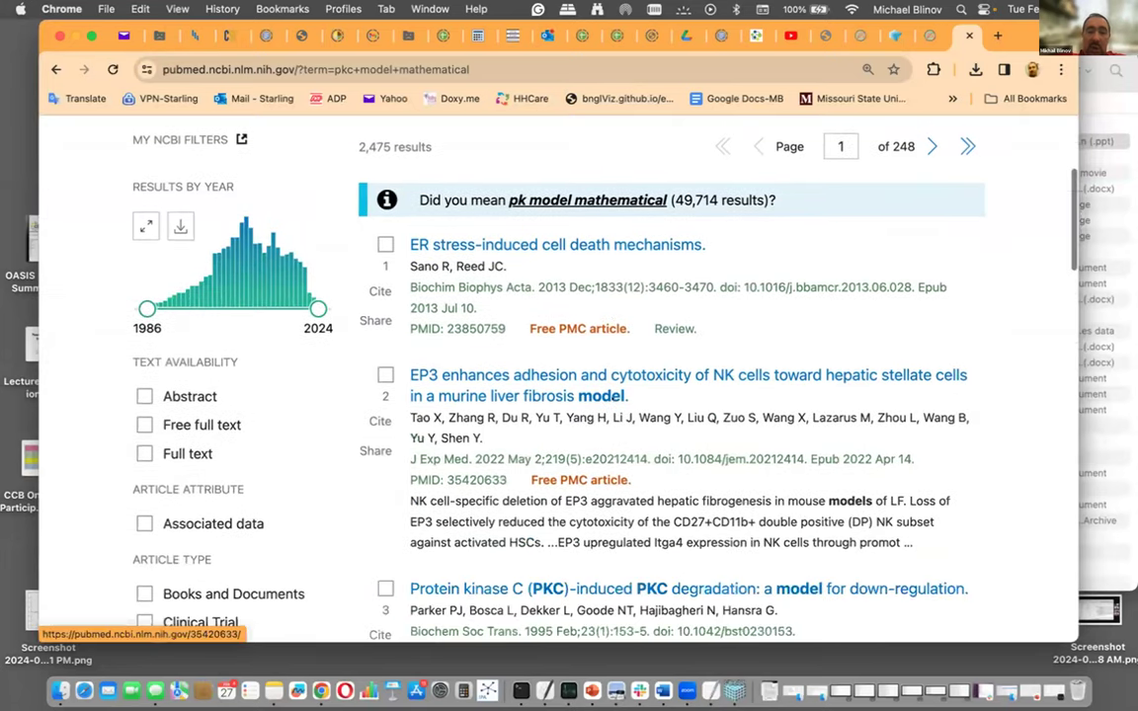
scroll(611, 399, down, 2)
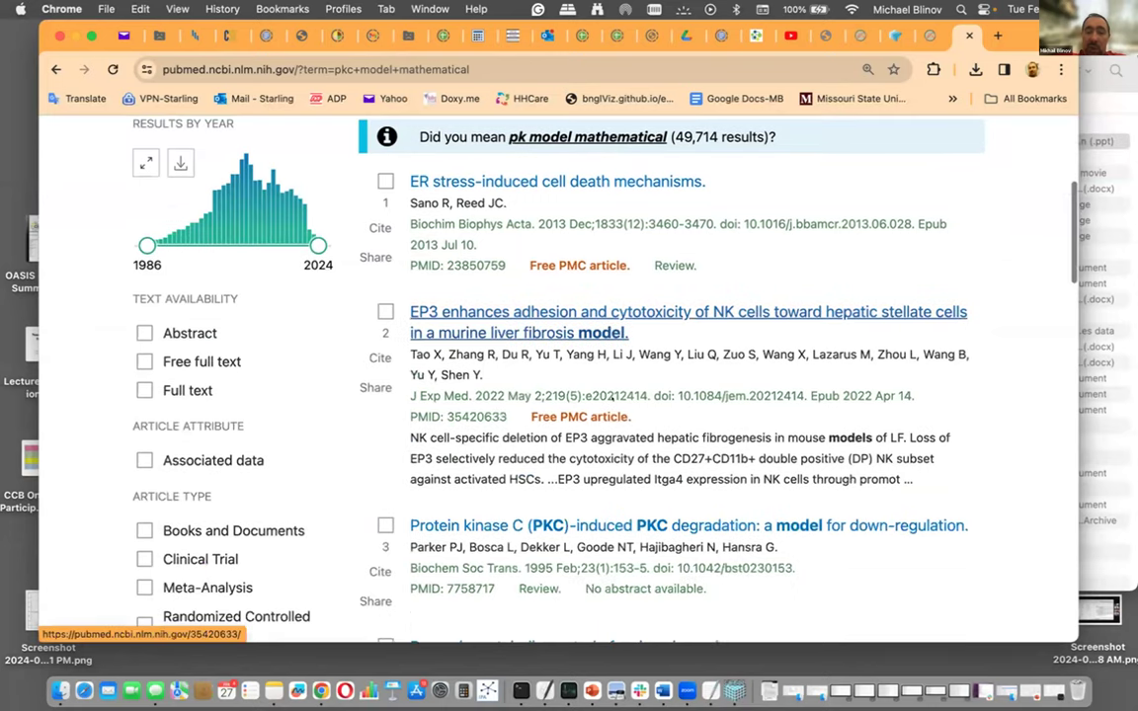
scroll(611, 399, down, 3)
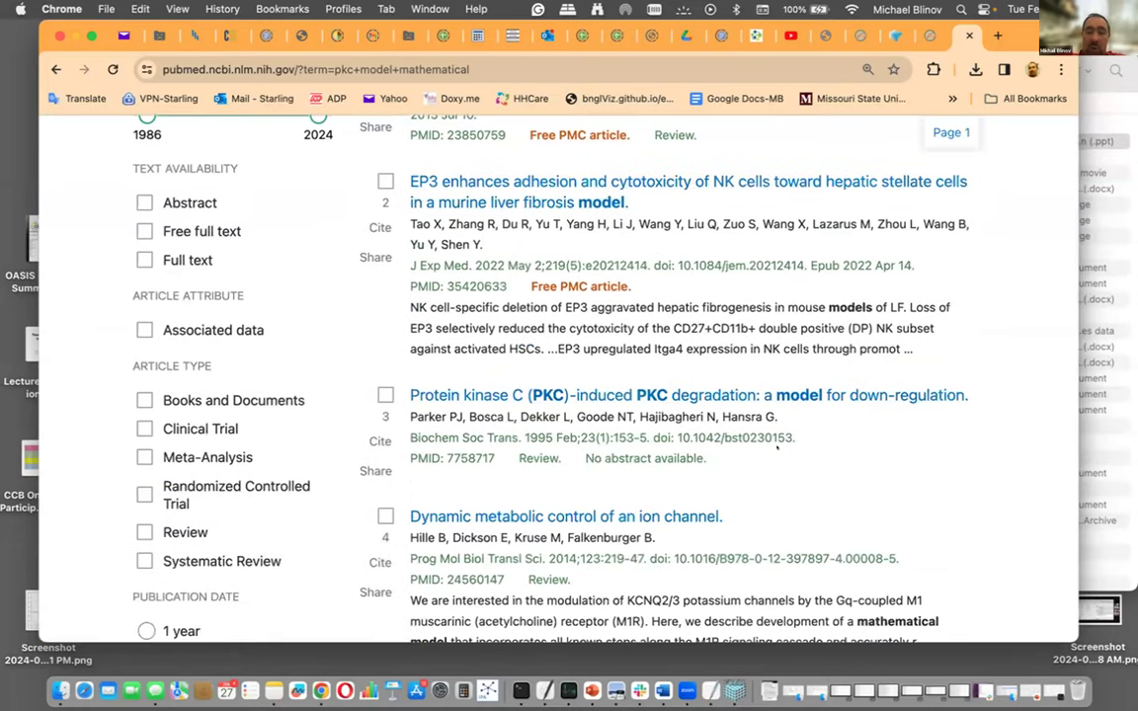
Look further through the PubMed results for articles on protein kinase C and PKC models.
scroll(776, 447, down, 1)
scroll(776, 448, down, 6)
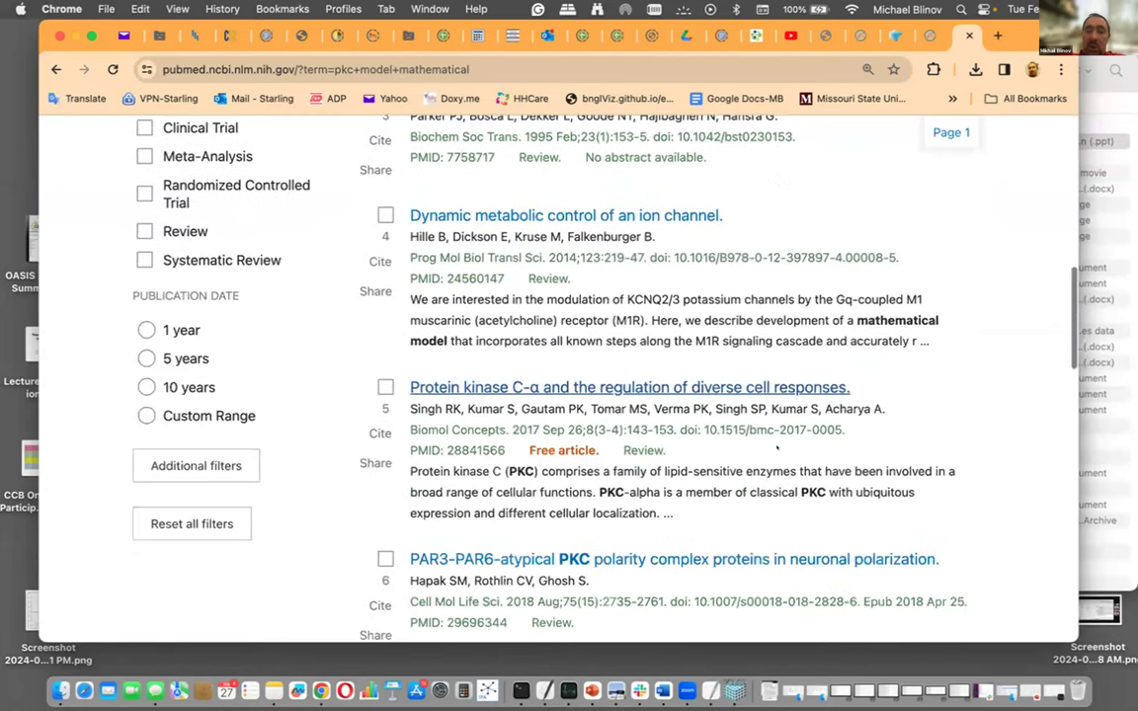
scroll(776, 447, down, 3)
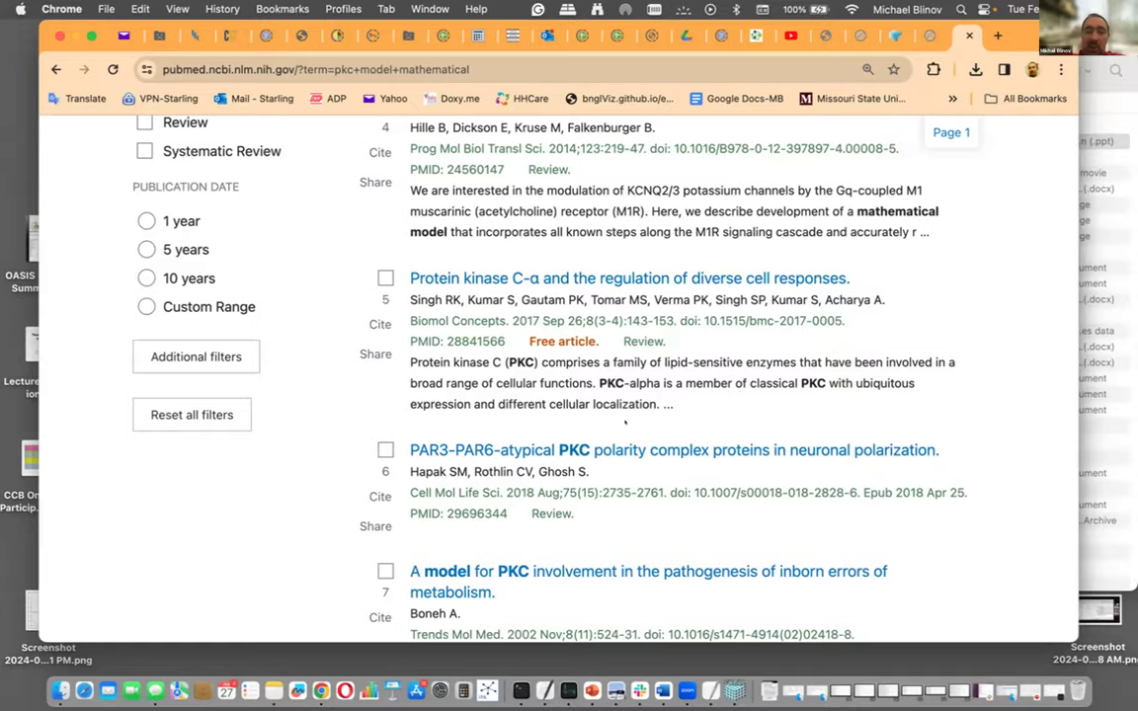
Switch to the PowerPoint presentation and add a "BioNumbers" bullet below Wikipedia on the Sources of parameters slide.
key(ctrl+Right)
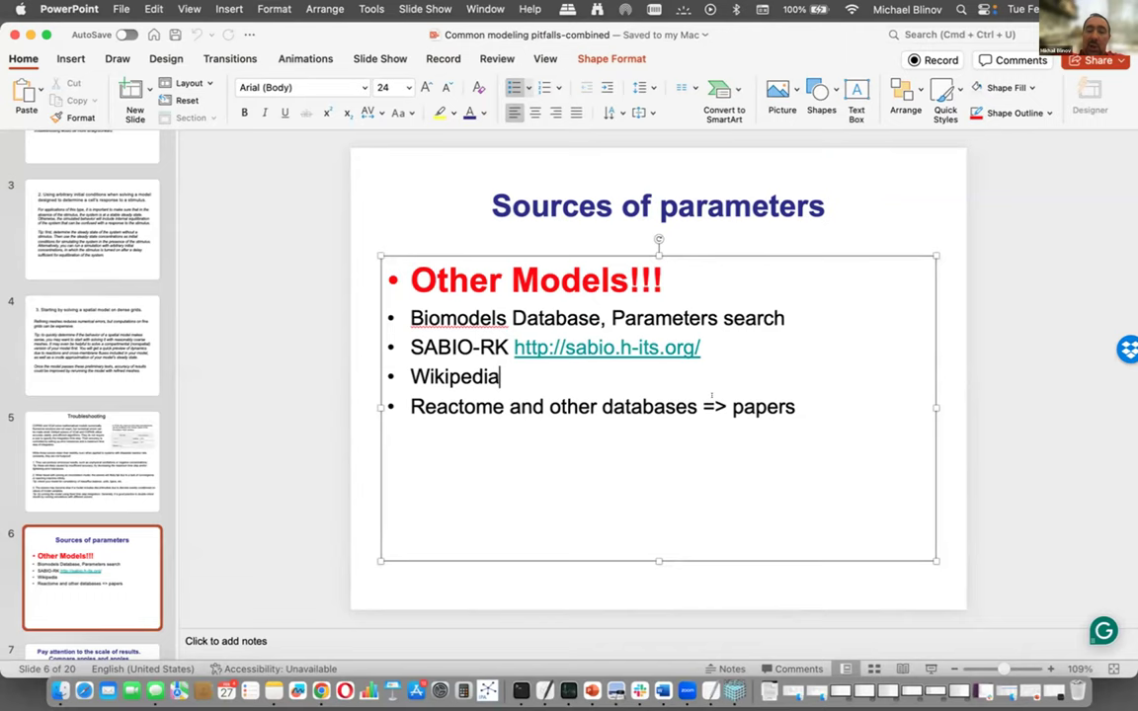
double_click(788, 399)
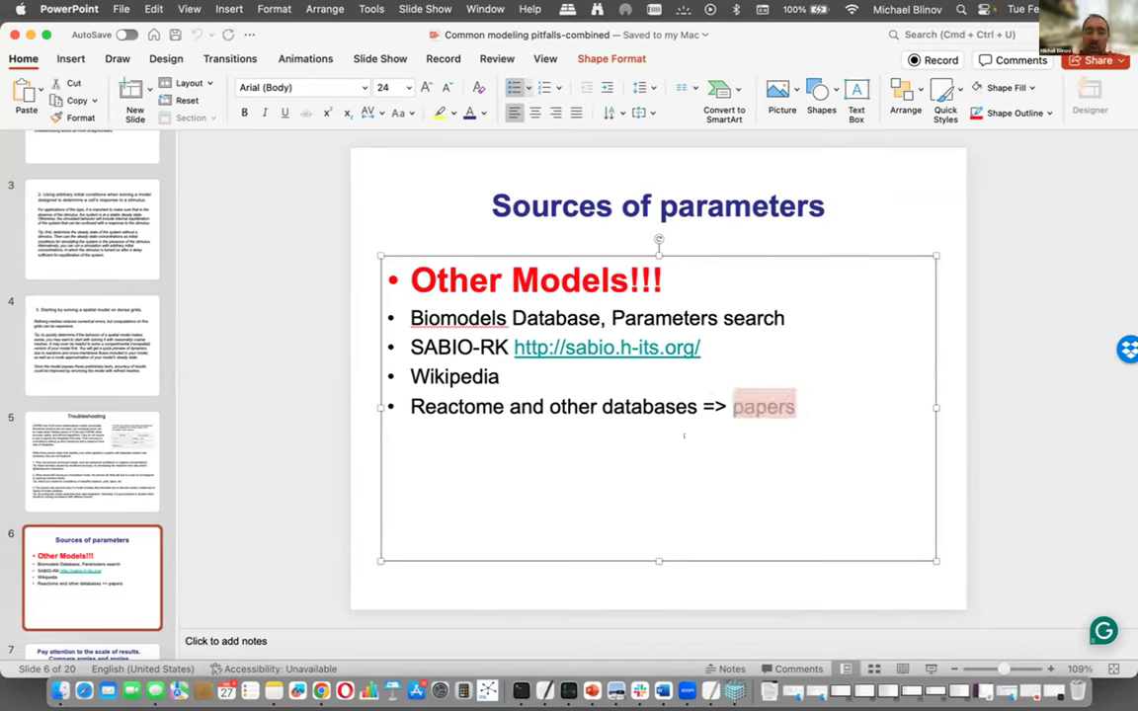
scroll(106, 450, down, 3)
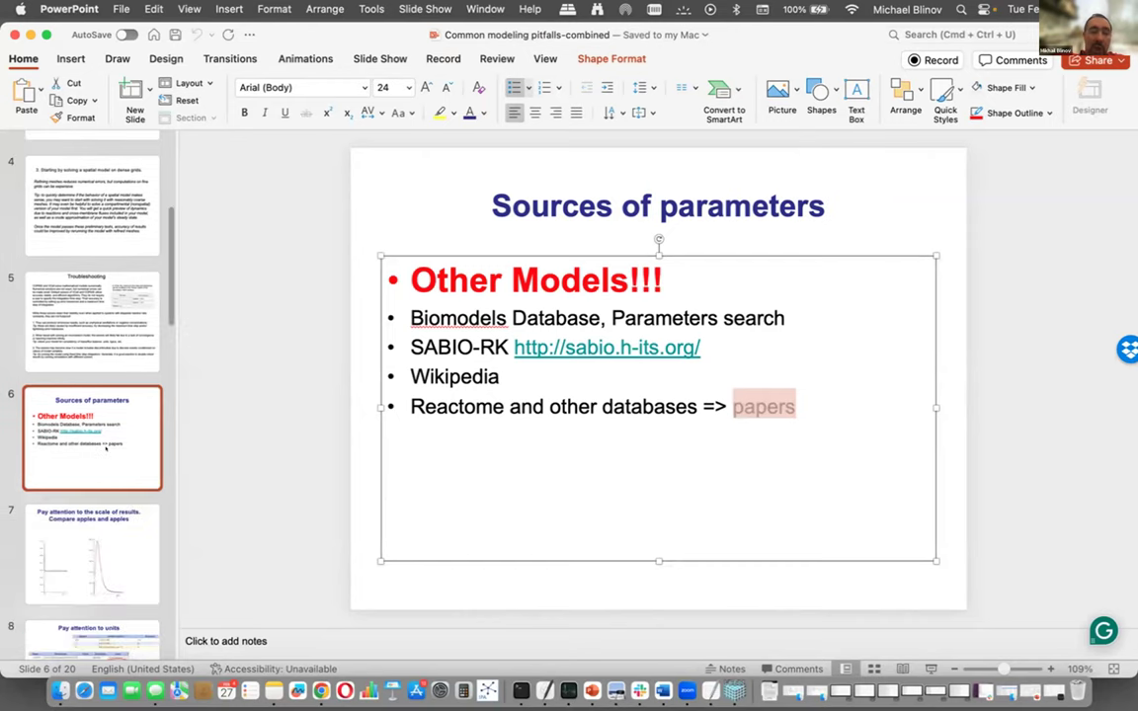
scroll(106, 446, down, 2)
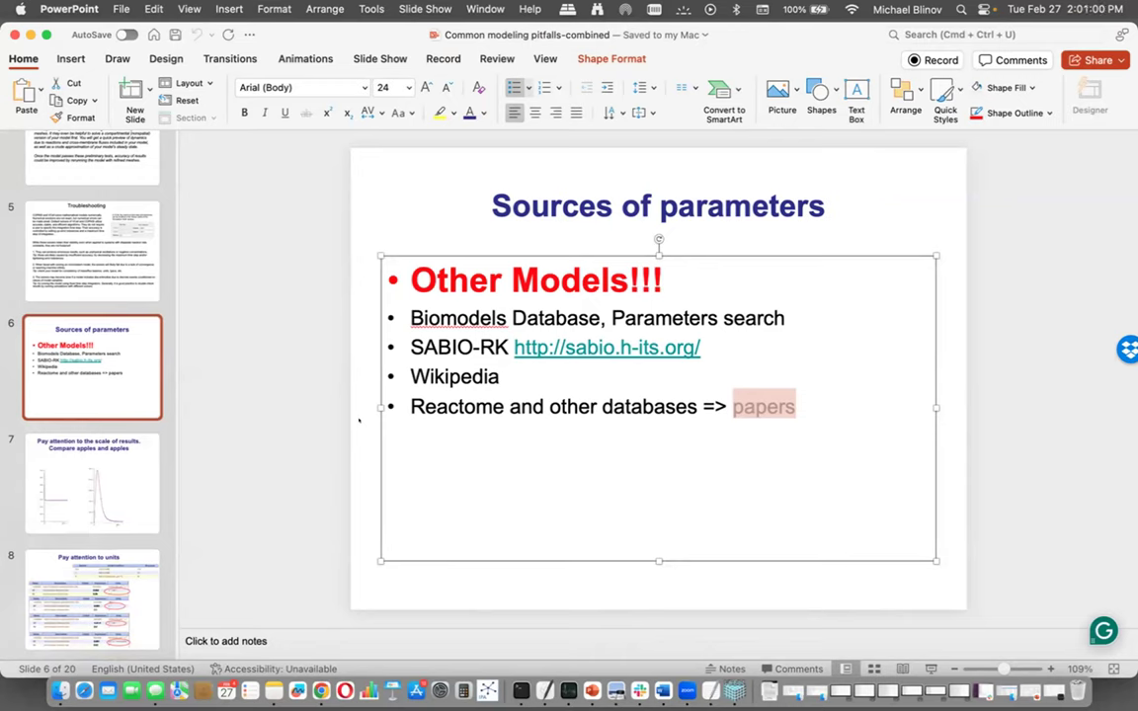
click(501, 376)
key(Return)
text(BioNumbers)
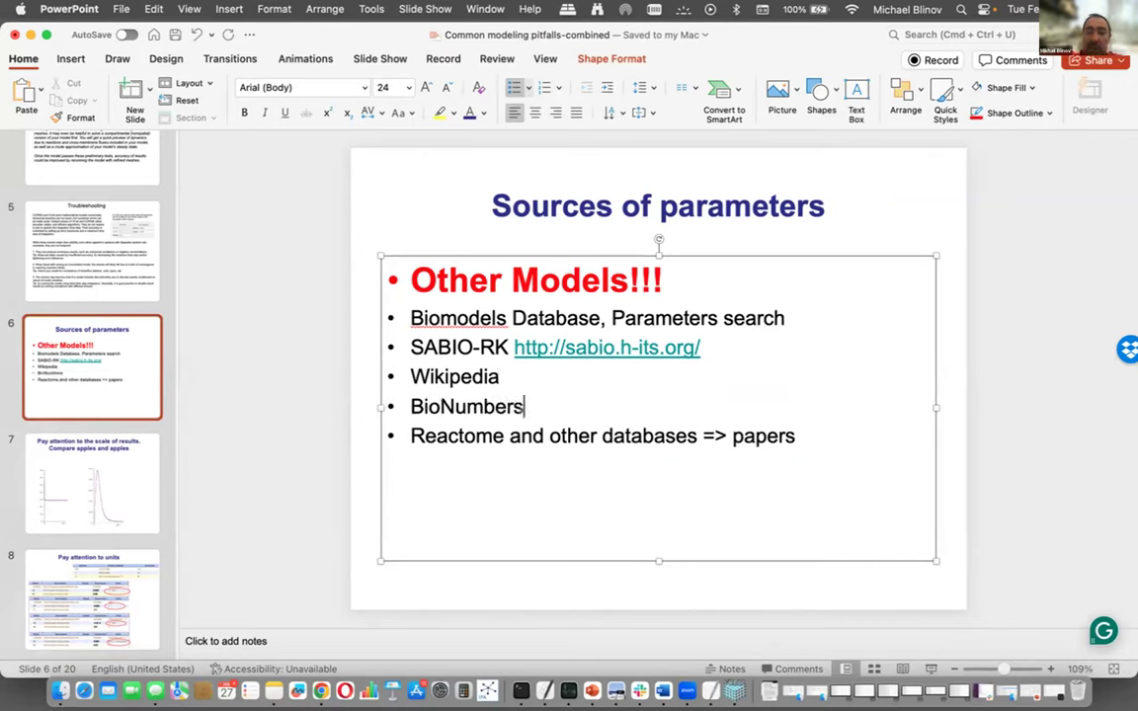
Switch back to Chrome and open the BioNumbers database site by looking up "bionumbers harvard".
key(ctrl+Left)
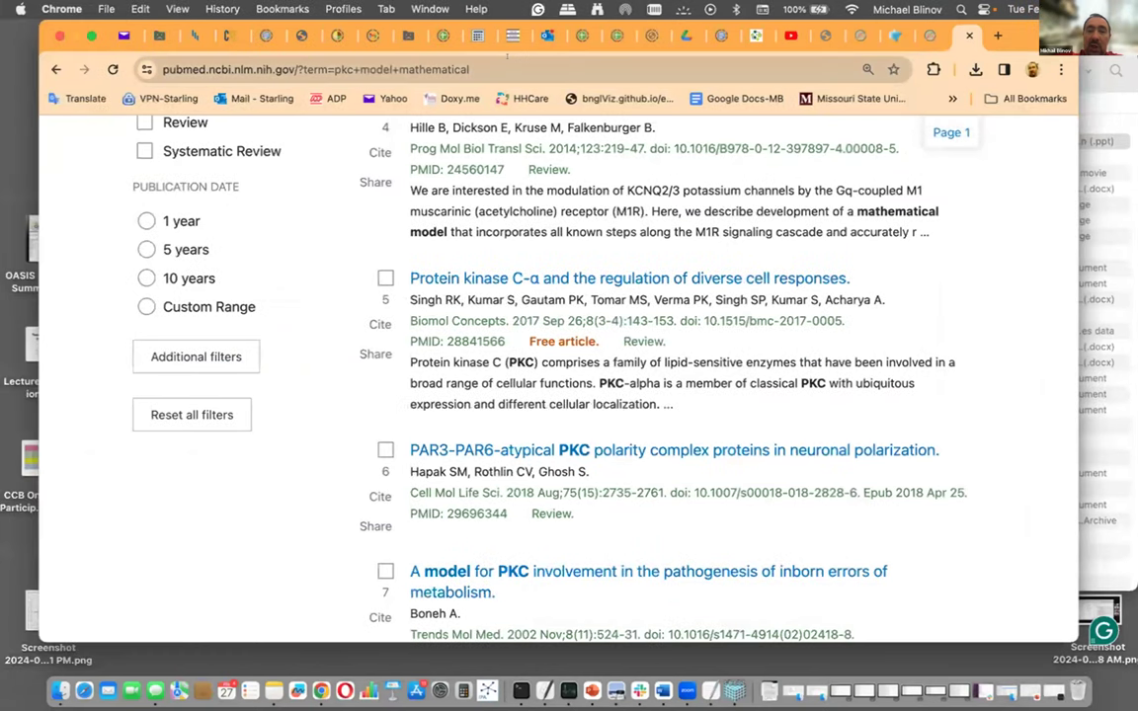
click(506, 65)
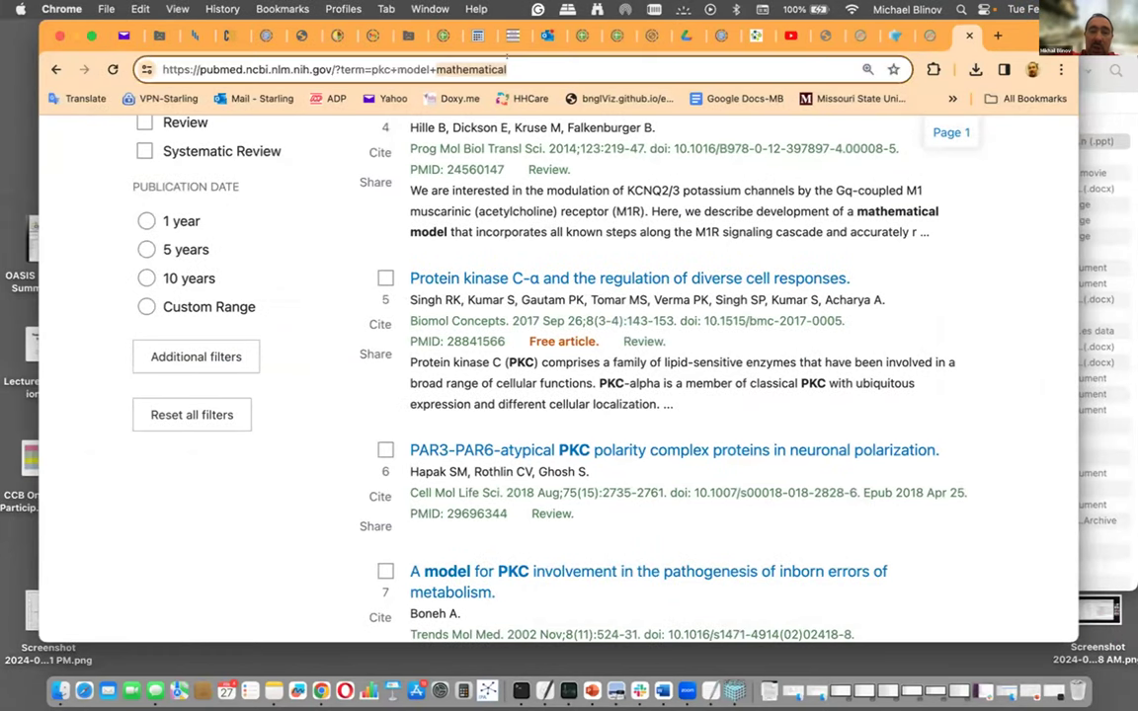
double_click(507, 61)
click(507, 66)
text(e)
key(Escape)
click(507, 66)
text(bionumbers)
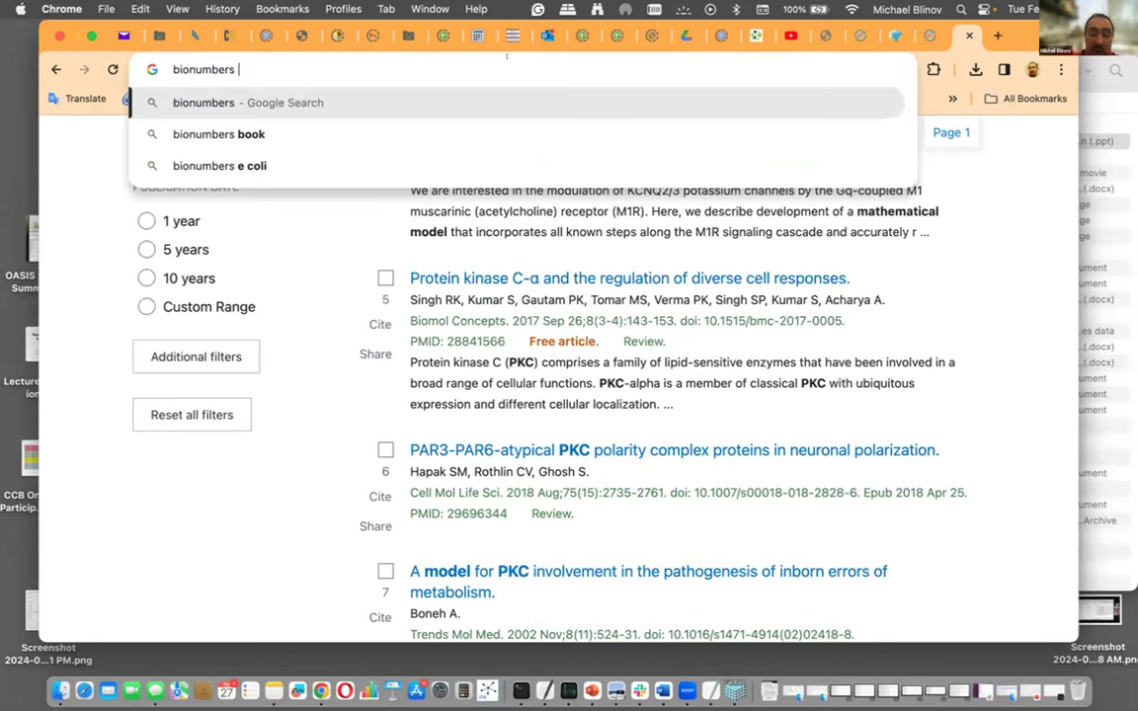
text( harvard)
key(Return)
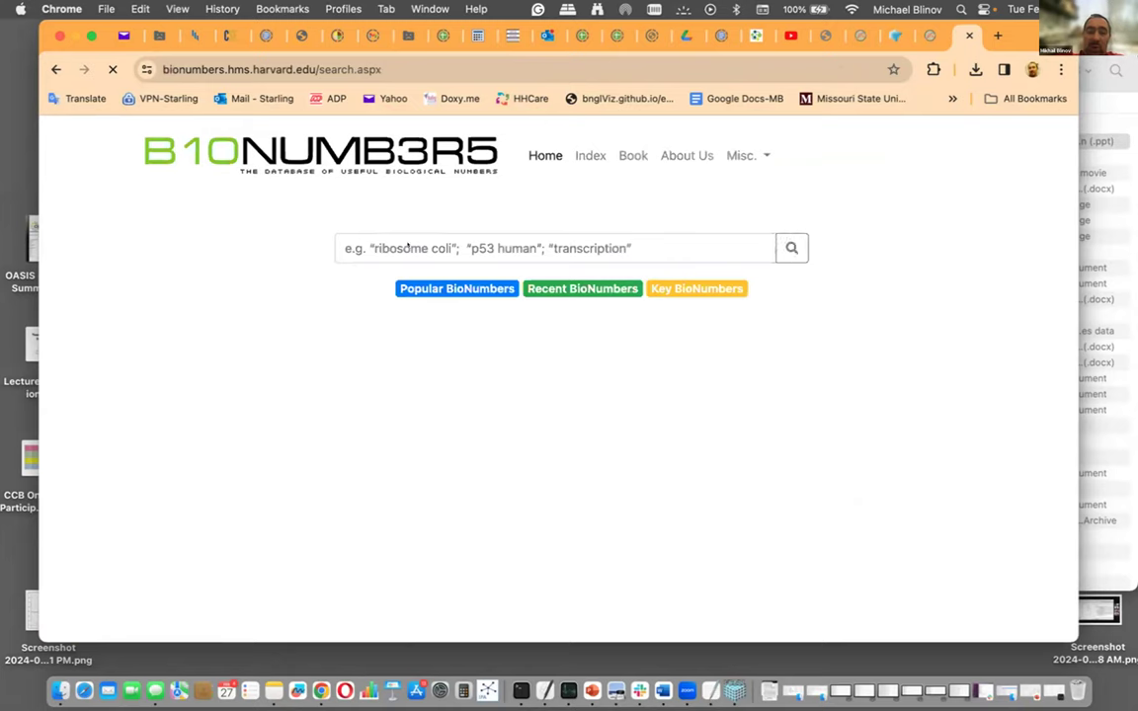
Search BioNumbers for "pkc", view the entry on membrane-binding parameters of protein kinase C alpha, and return to the PowerPoint slide.
click(407, 247)
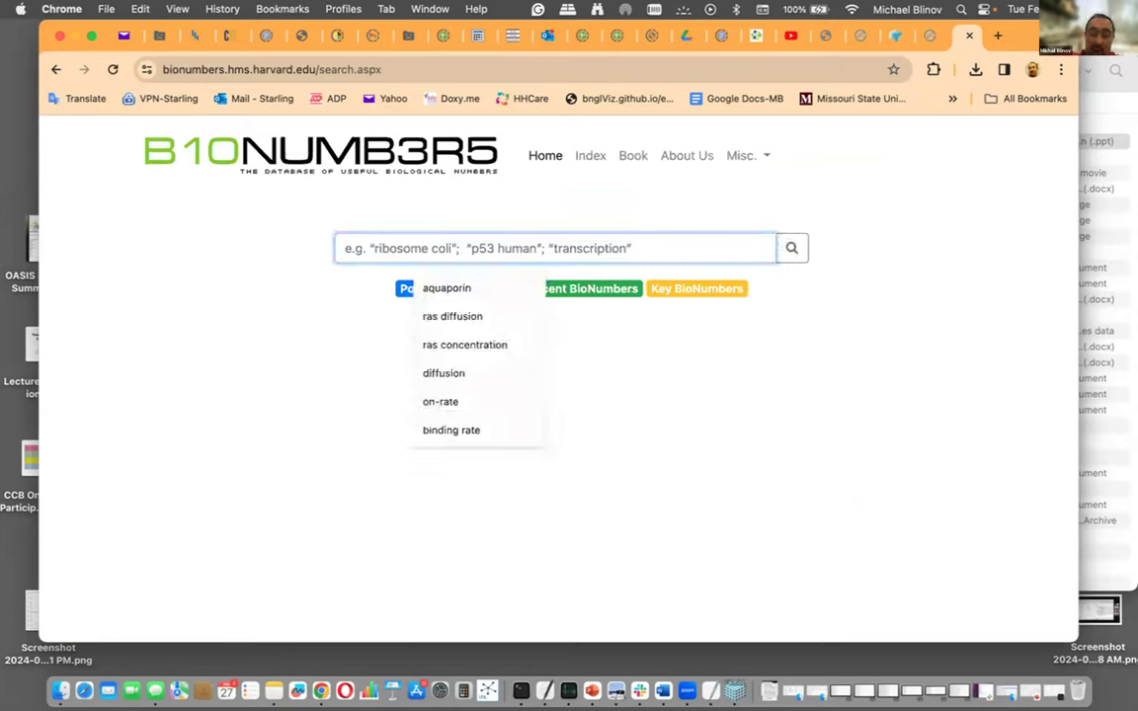
text(pkc)
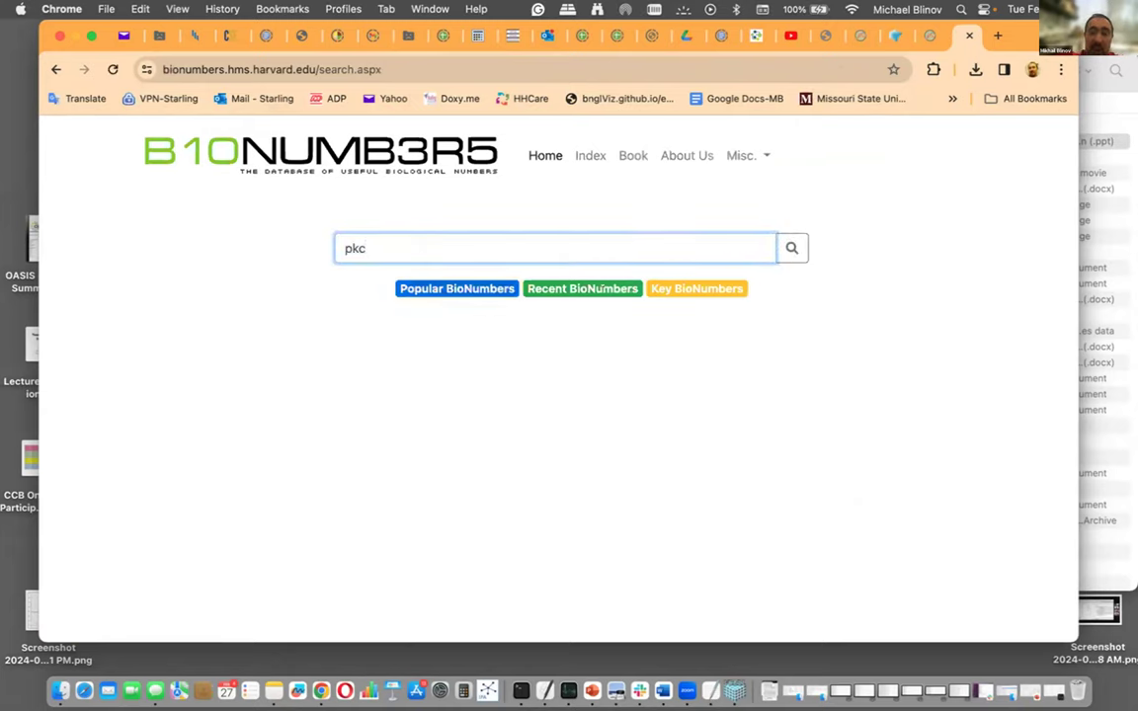
key(Return)
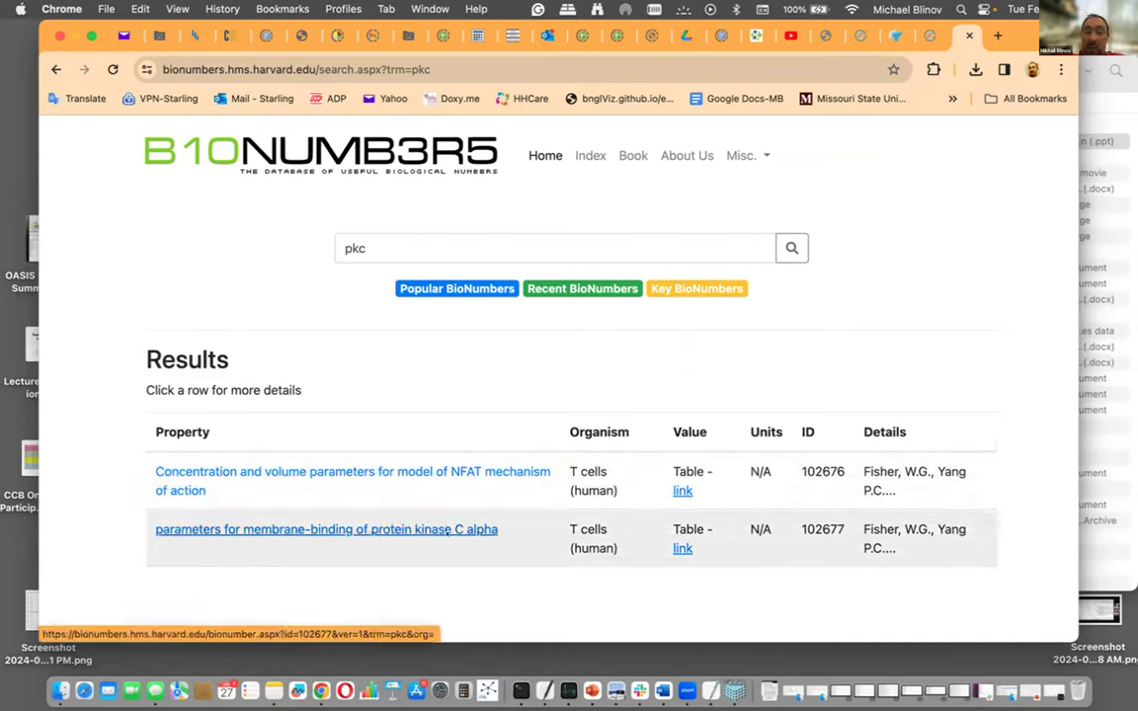
click(520, 526)
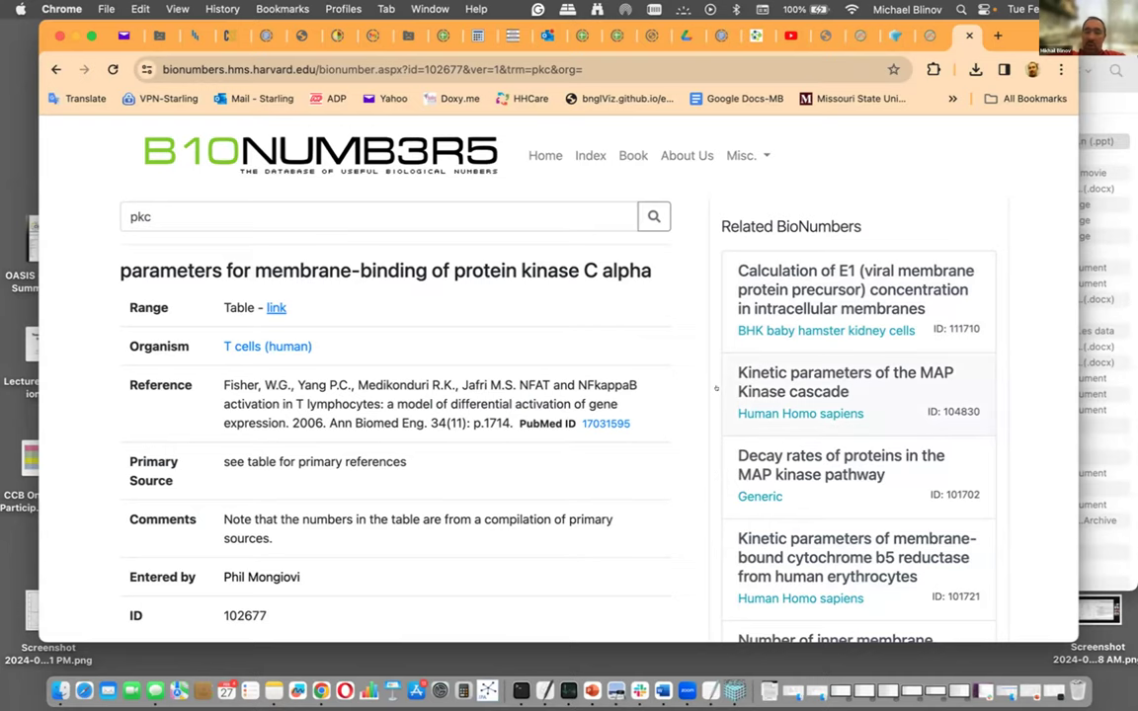
key(ctrl+Right)
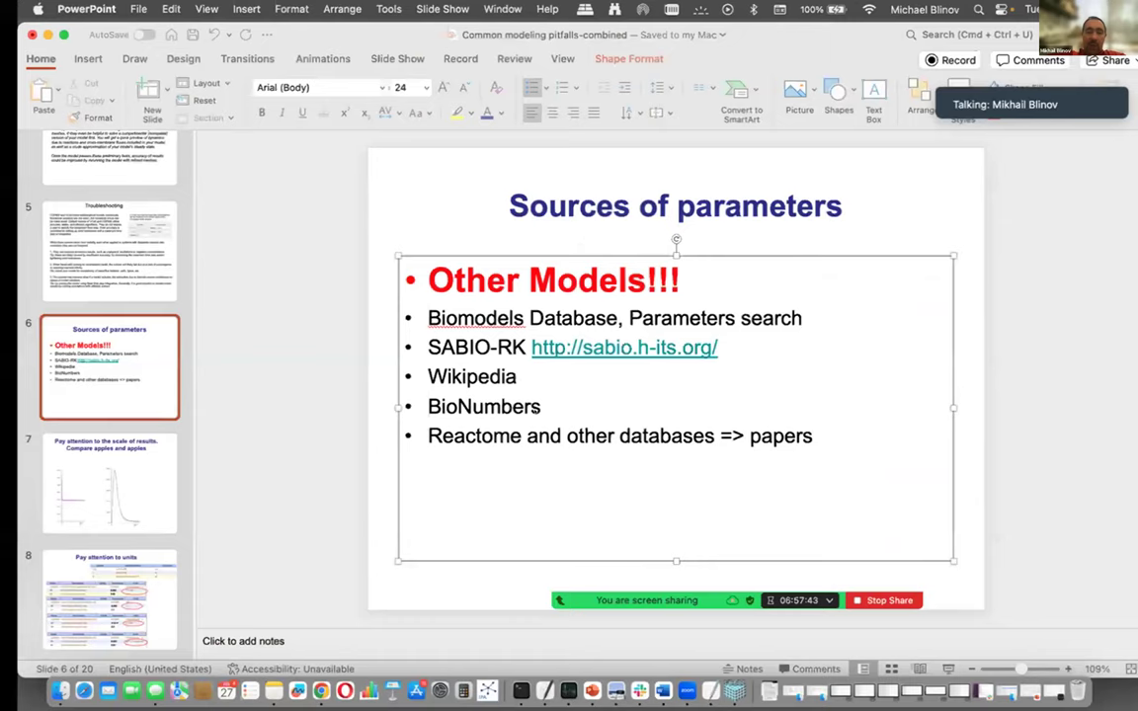
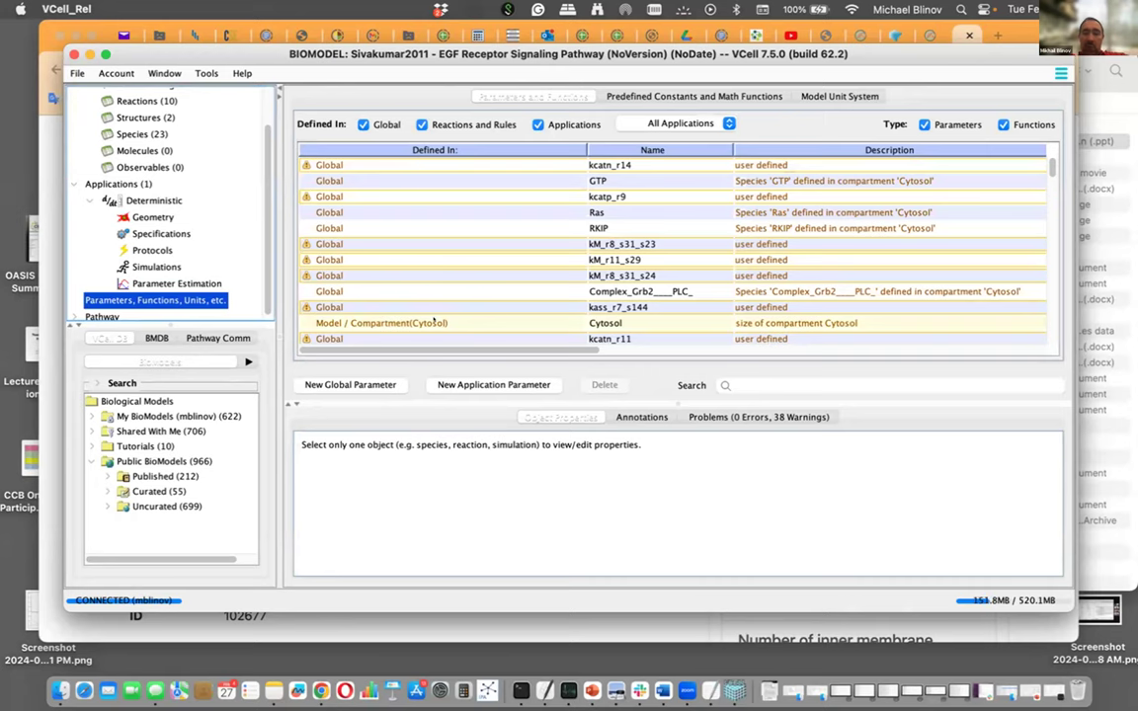
Start changing the model's unit system, loading the default VCell units and then choosing the general option.
click(825, 96)
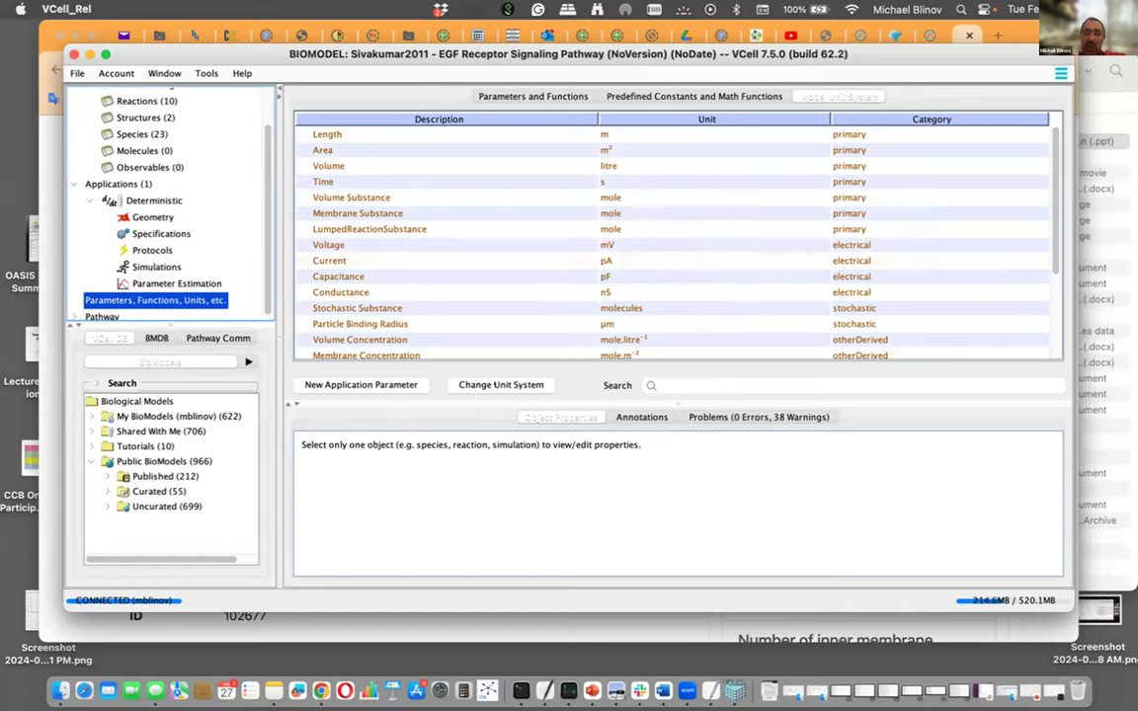
click(499, 384)
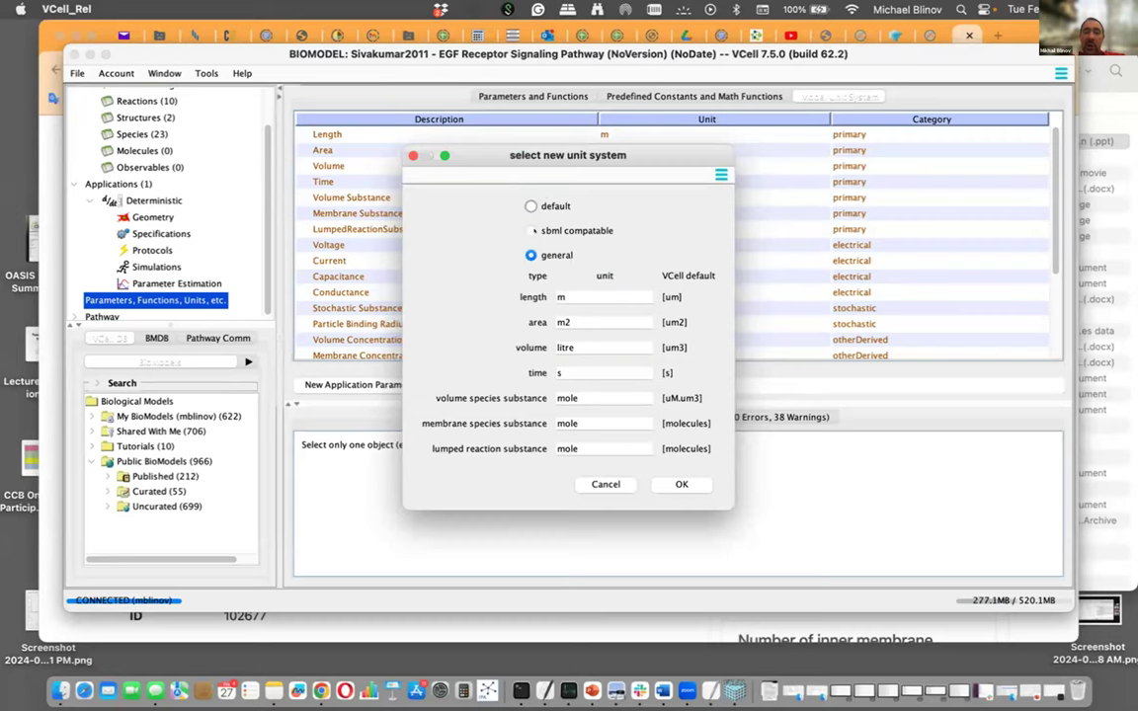
click(530, 205)
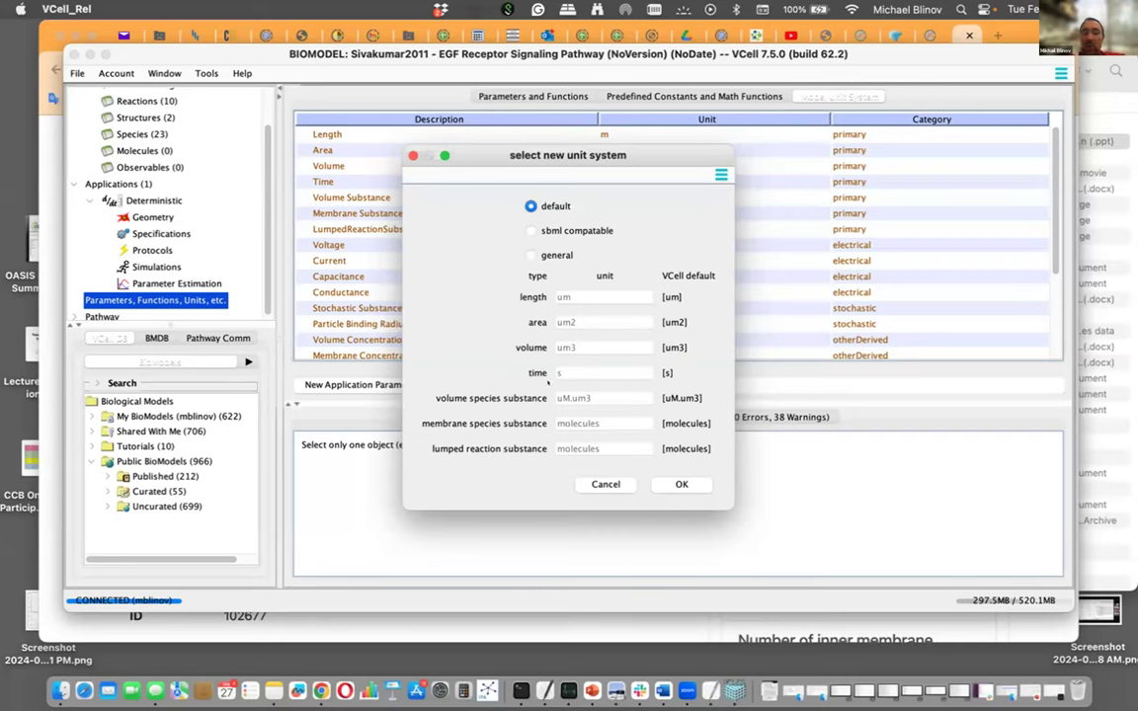
click(530, 255)
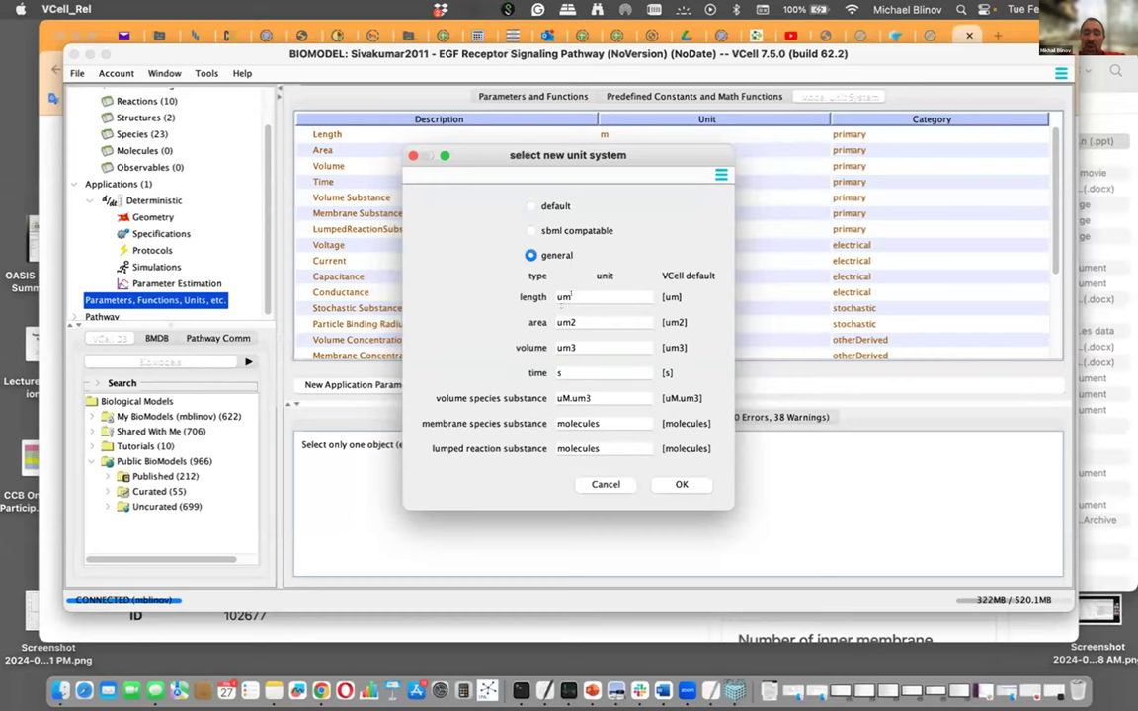
Set the new unit system's length to mm, area to mm2 and volume to mm3.
drag(570, 296, 546, 296)
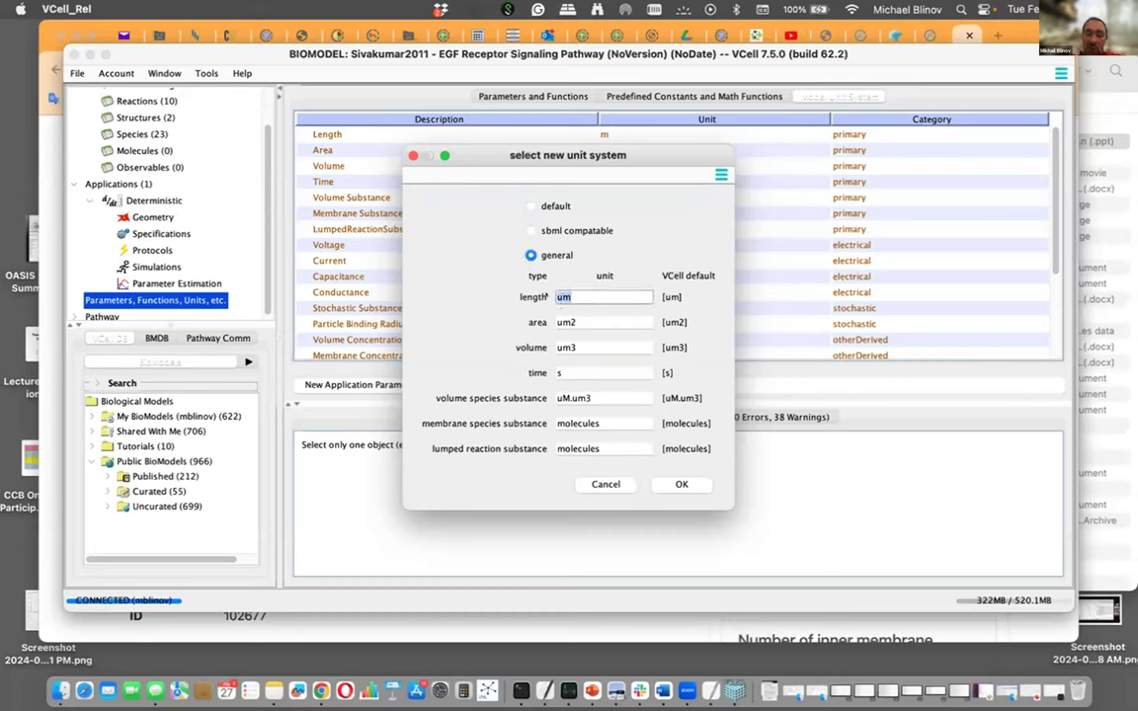
text(m)
key(Tab)
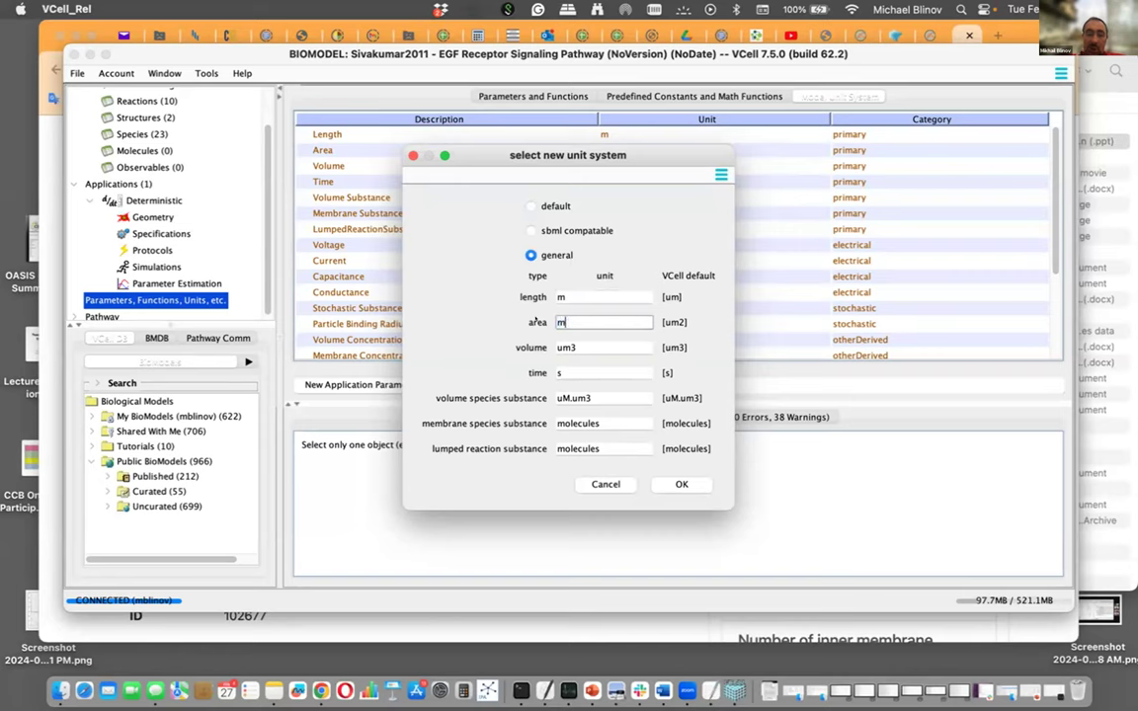
text(m2)
click(559, 297)
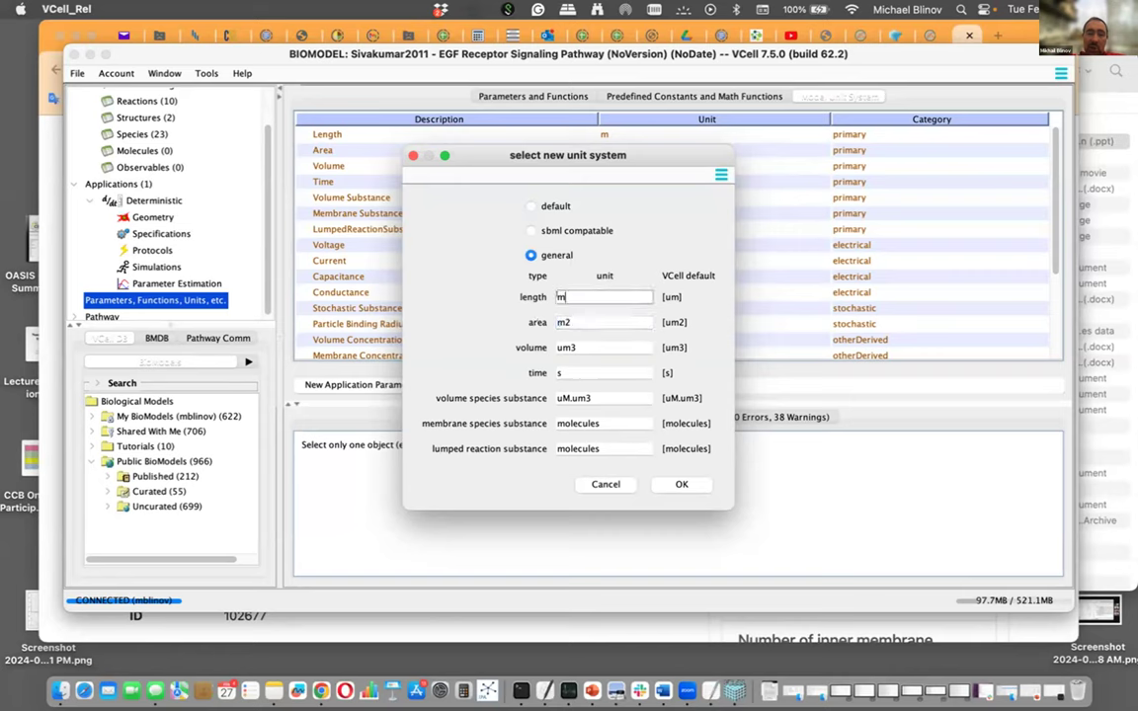
text(m)
click(560, 324)
text(m)
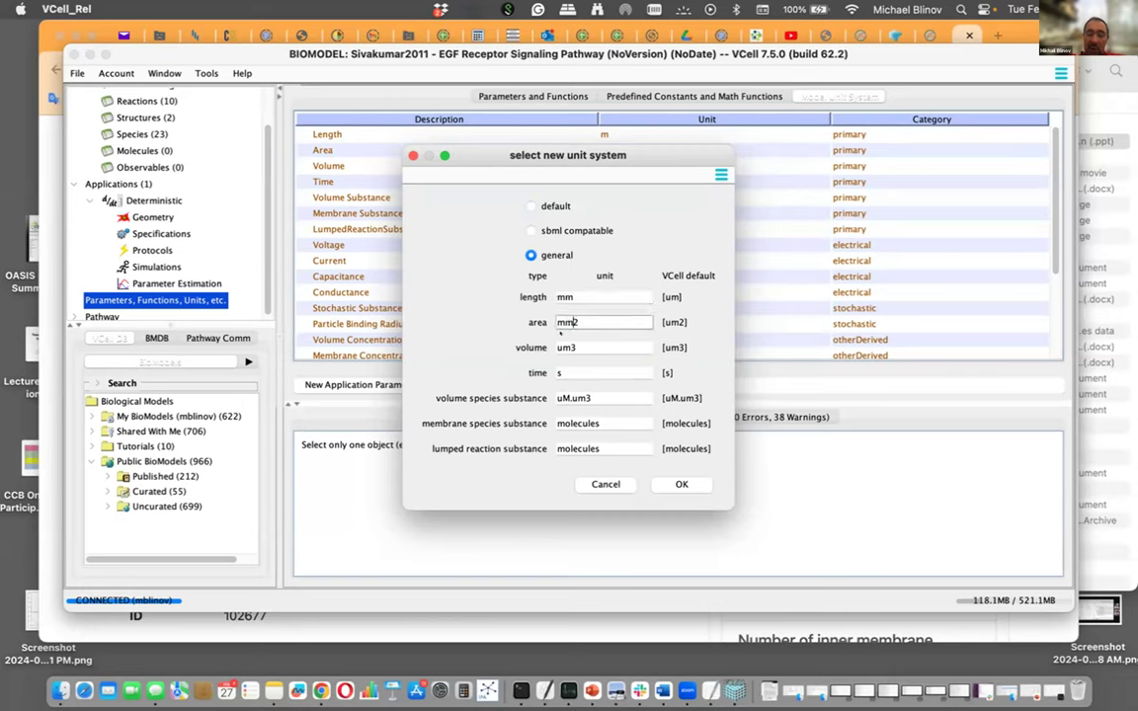
click(560, 347)
key(BackSpace)
text(m)
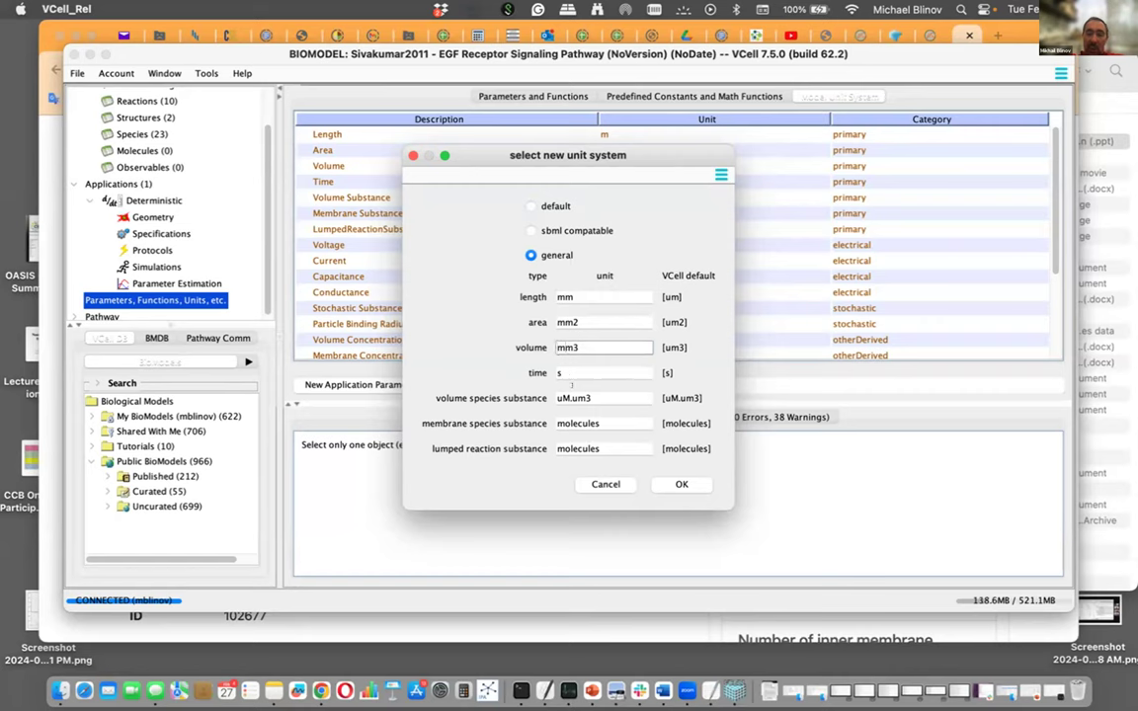
Set the time unit to min and the volume species substance to nM.mm3, and apply the new unit system.
double_click(555, 372)
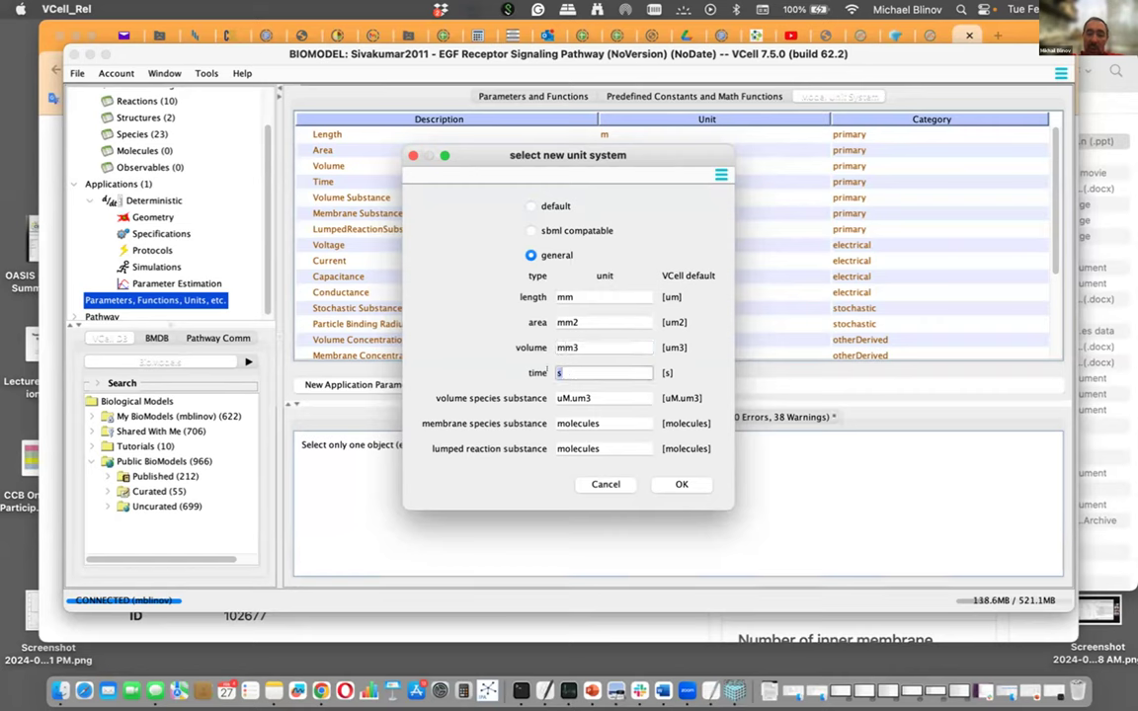
text(min)
click(558, 397)
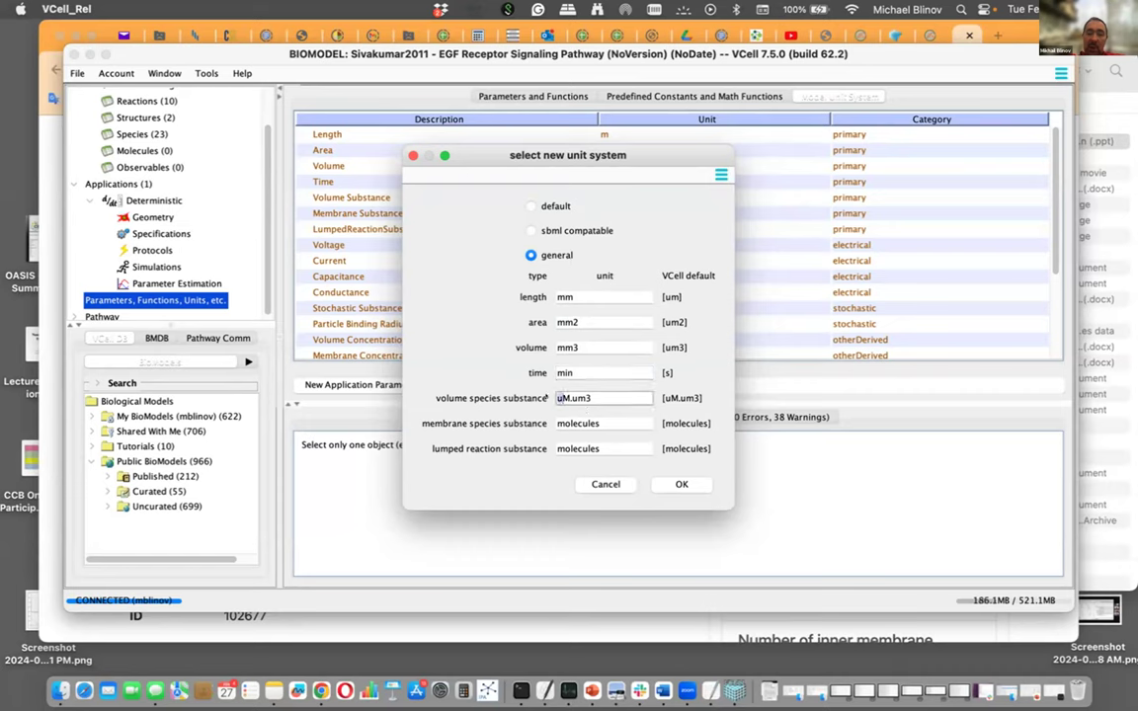
key(Delete)
text(n)
click(573, 398)
key(Delete)
text(m)
click(662, 484)
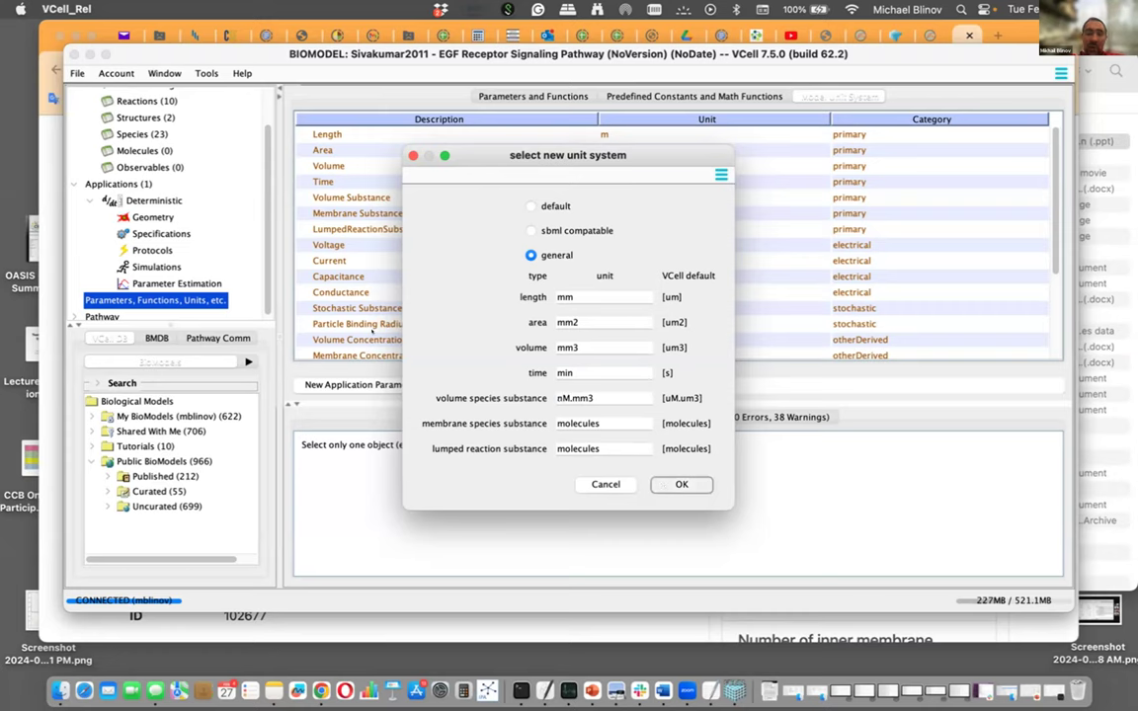
click(682, 484)
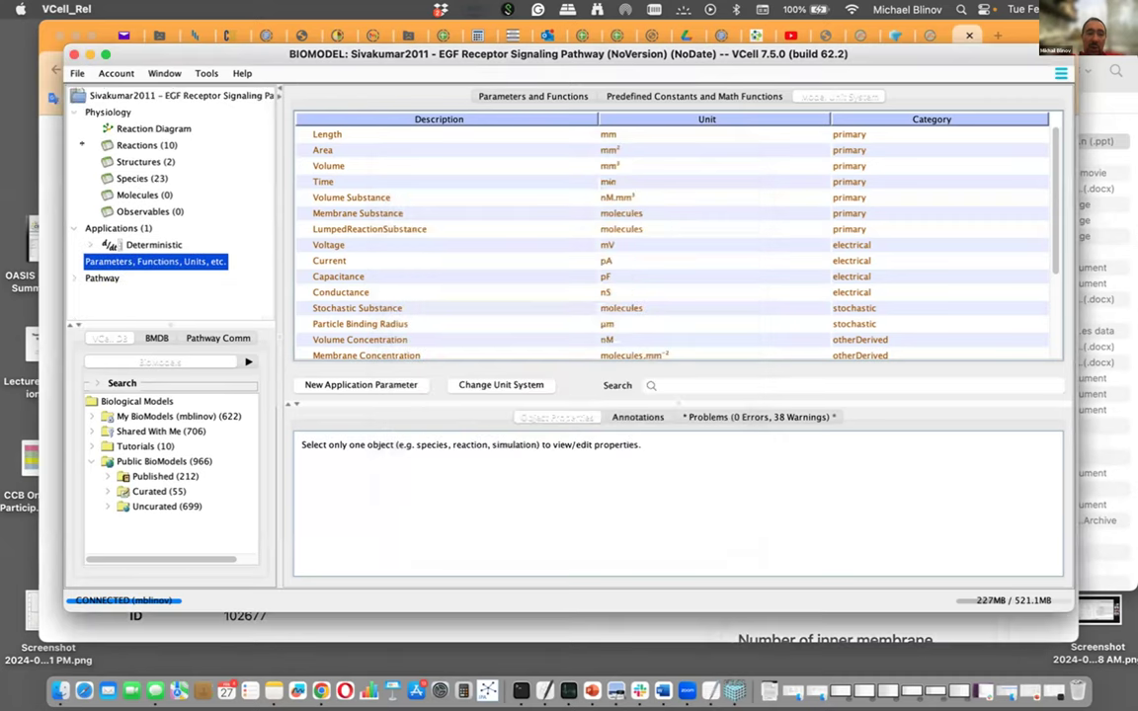
Examine the kinetic rate expression and units of reaction r11 (RKIP -> RKIP1) in the reactions list.
click(146, 144)
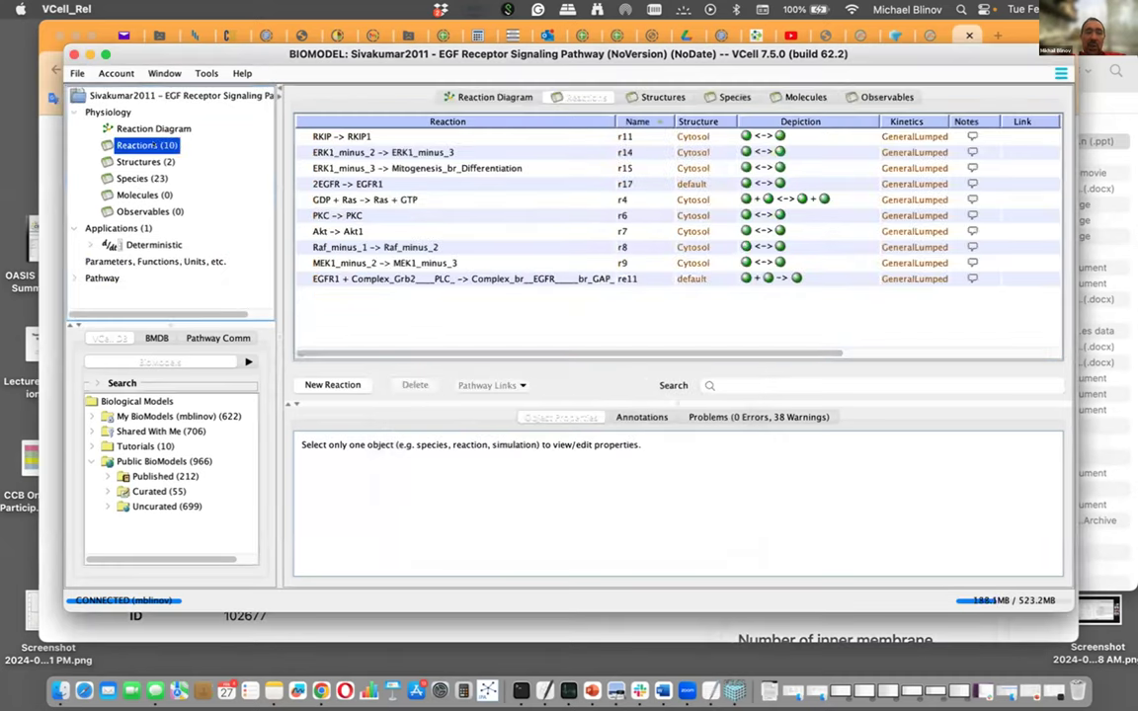
click(432, 135)
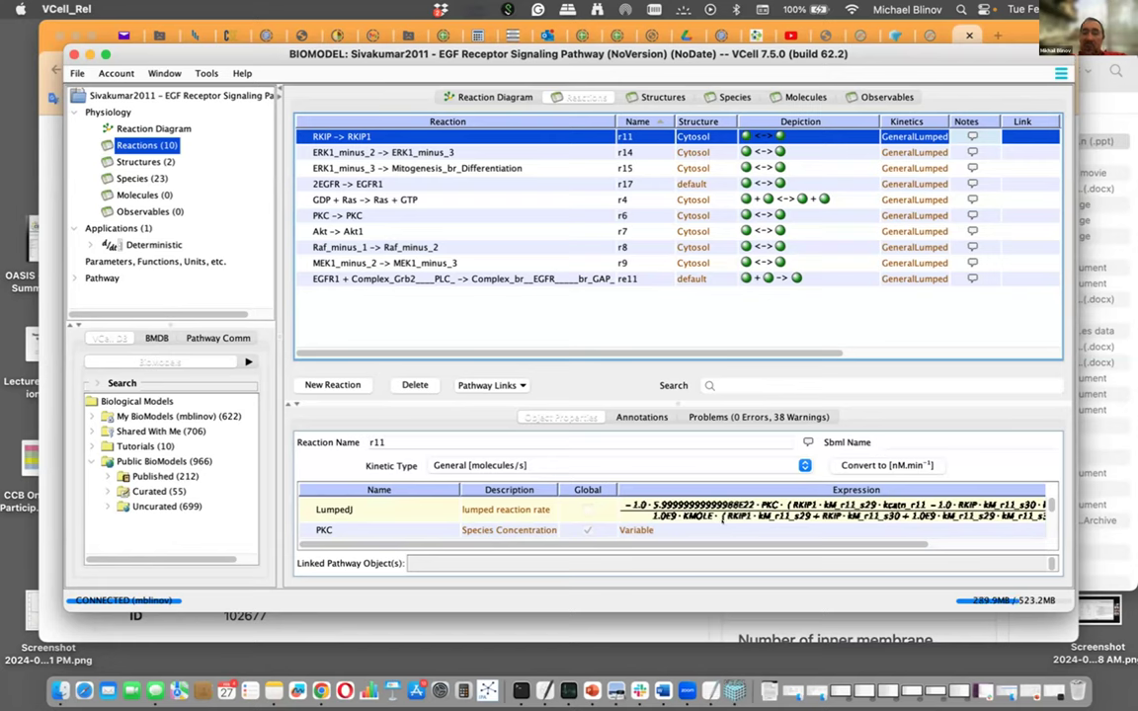
scroll(802, 537, right, 5)
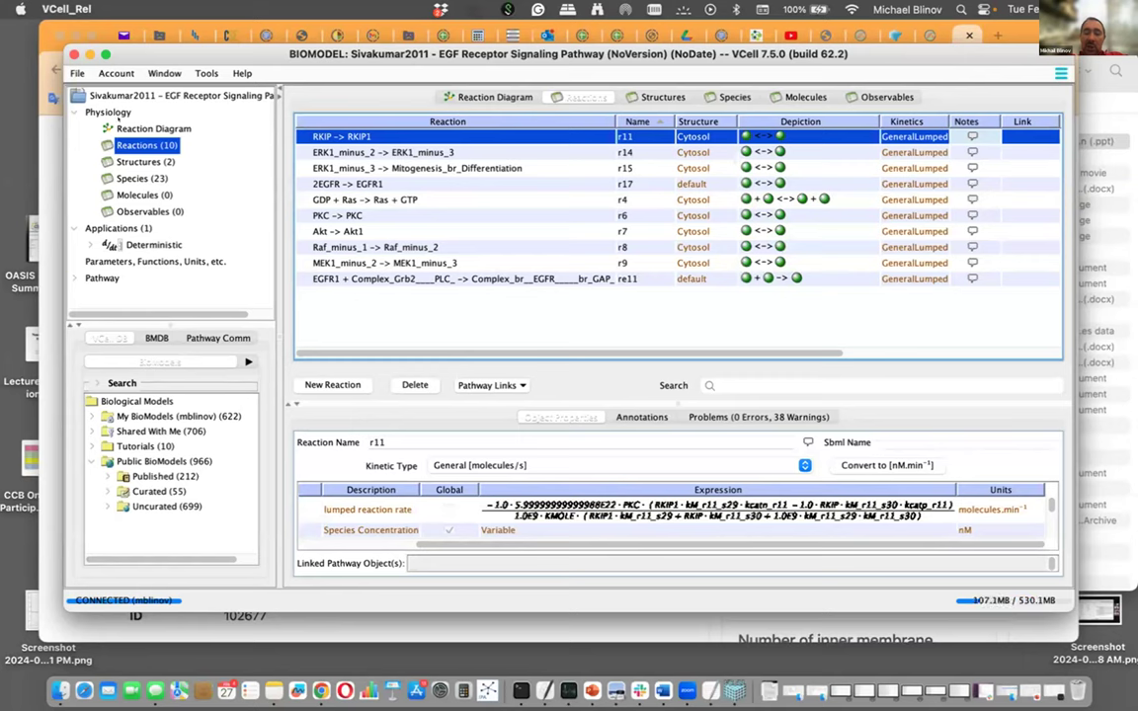
Create a new empty BioModel.
click(76, 73)
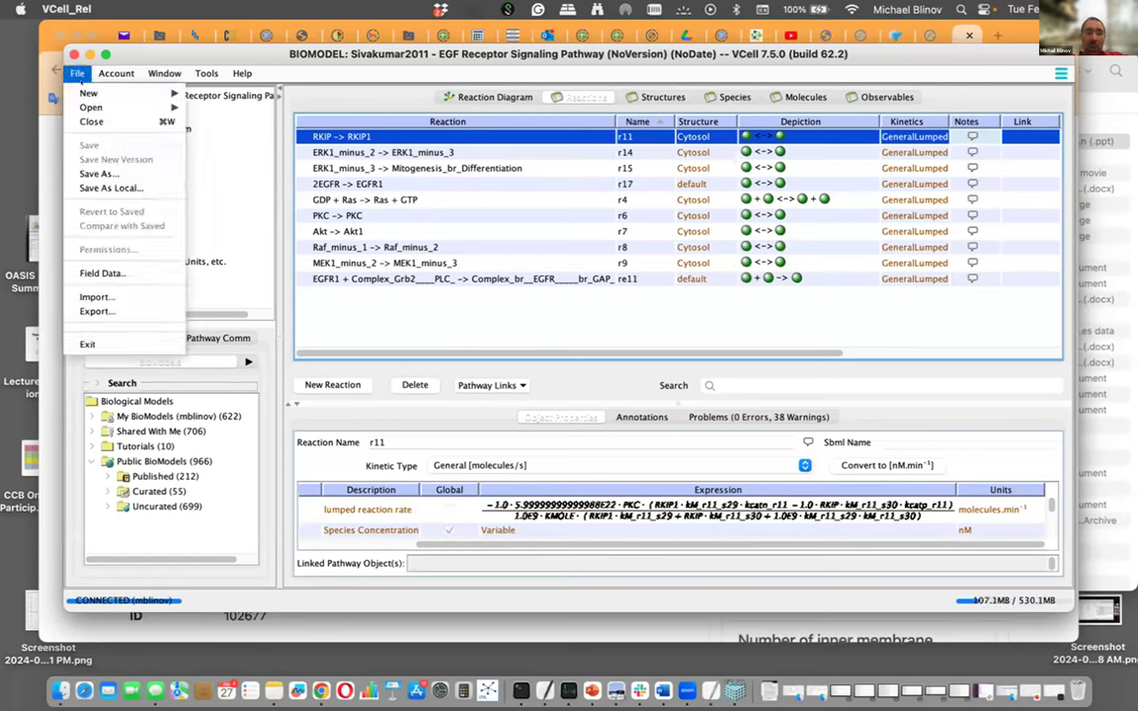
mouse_move(94, 92)
click(195, 94)
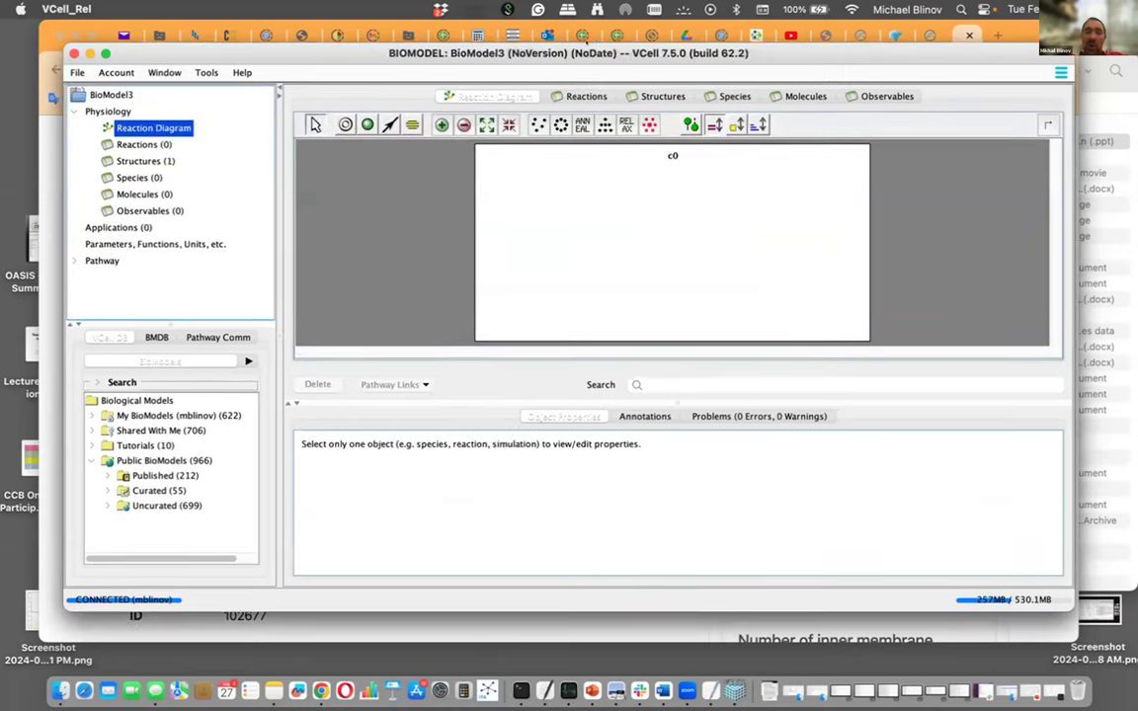
Switch the new BioModel to a general unit system with nM.um3 as the volume species substance unit.
drag(585, 57, 596, 39)
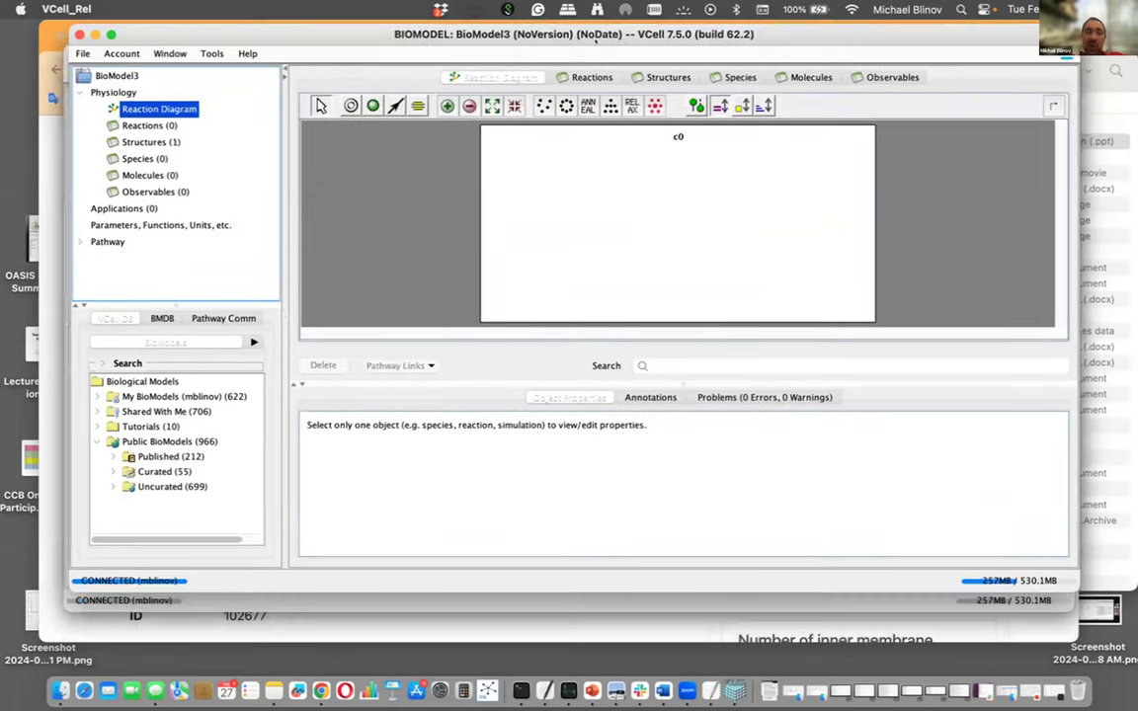
click(130, 224)
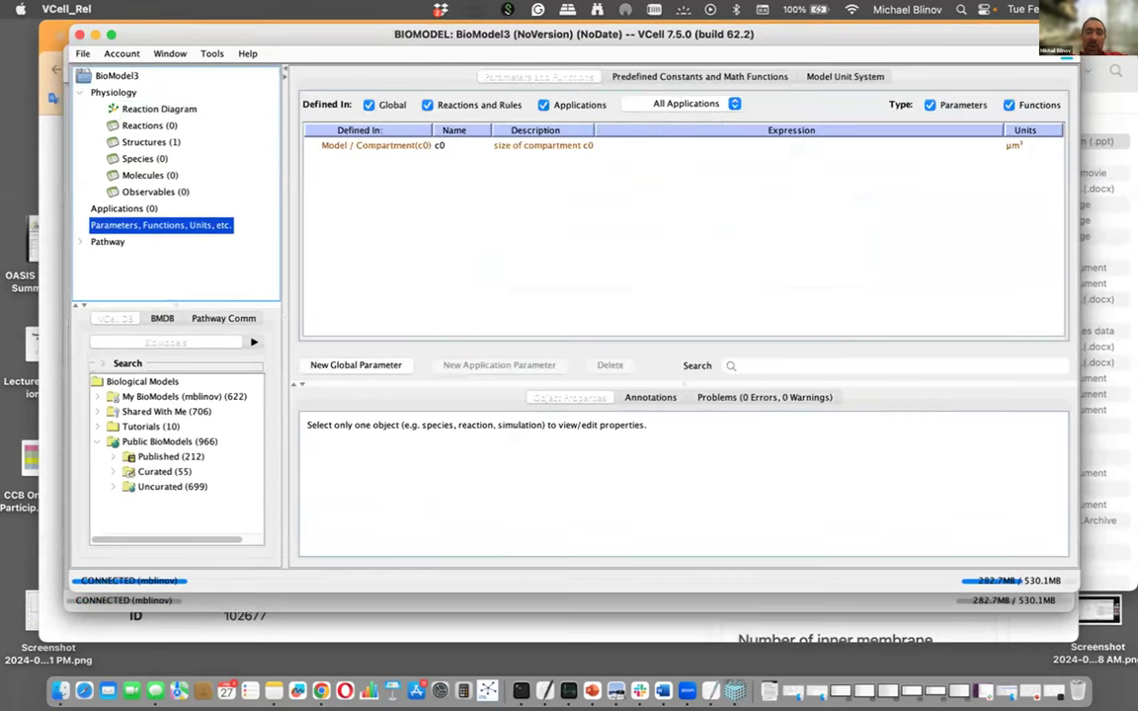
click(822, 77)
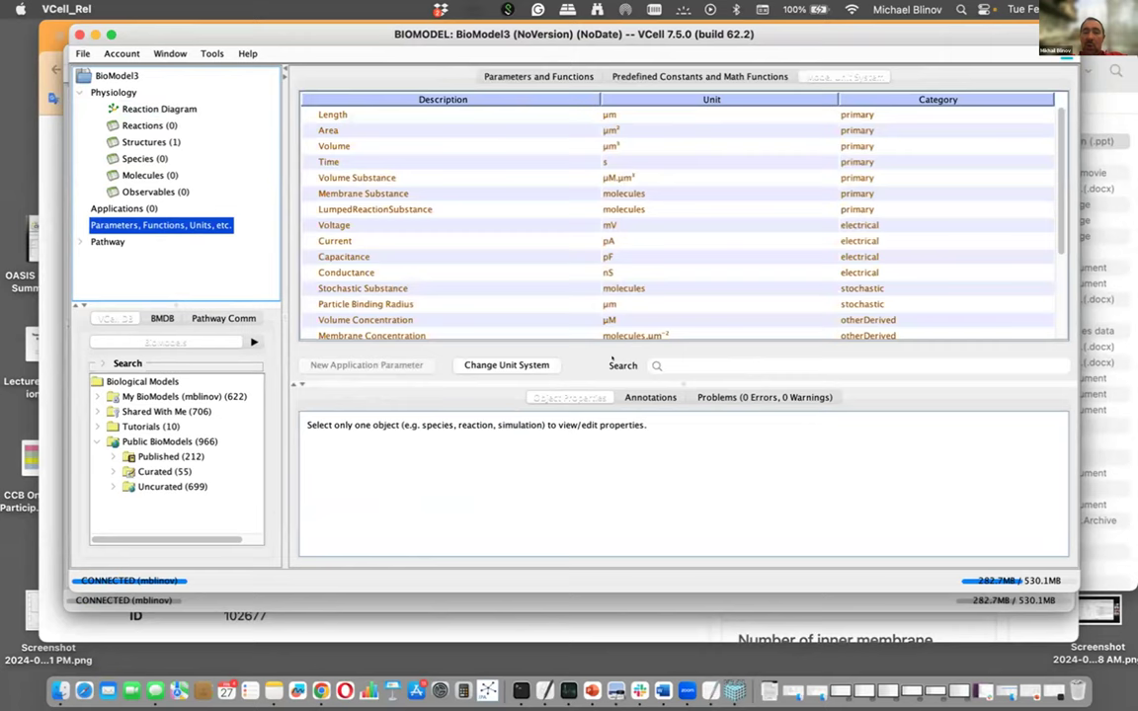
click(506, 364)
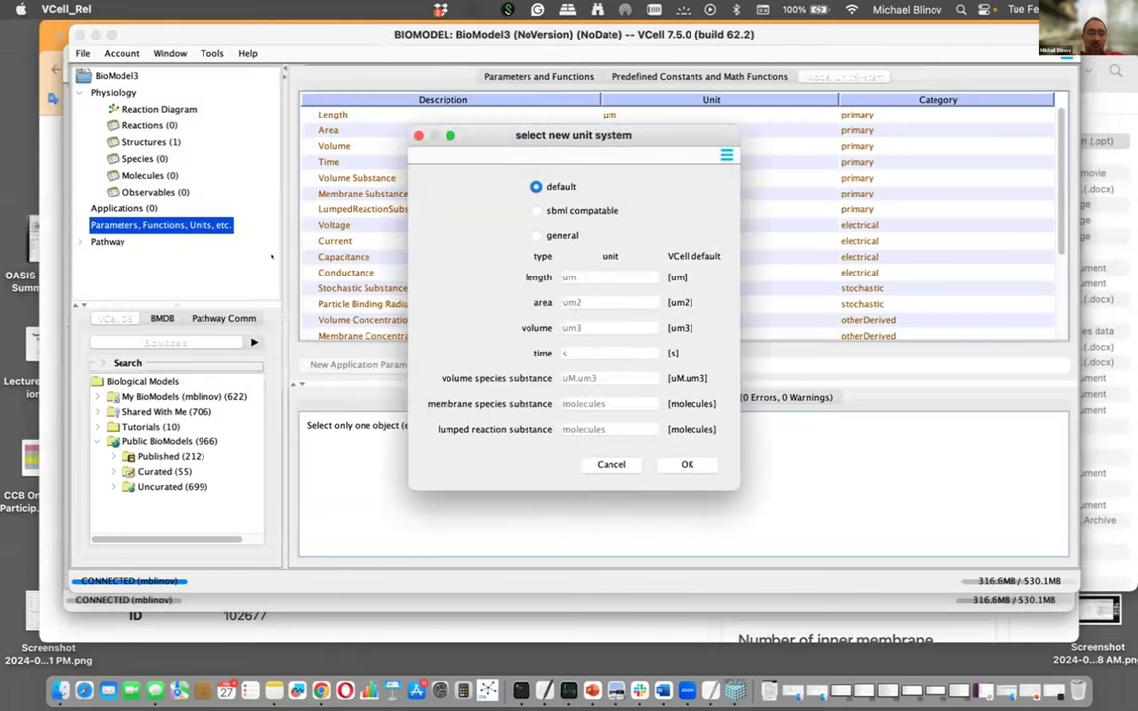
click(536, 235)
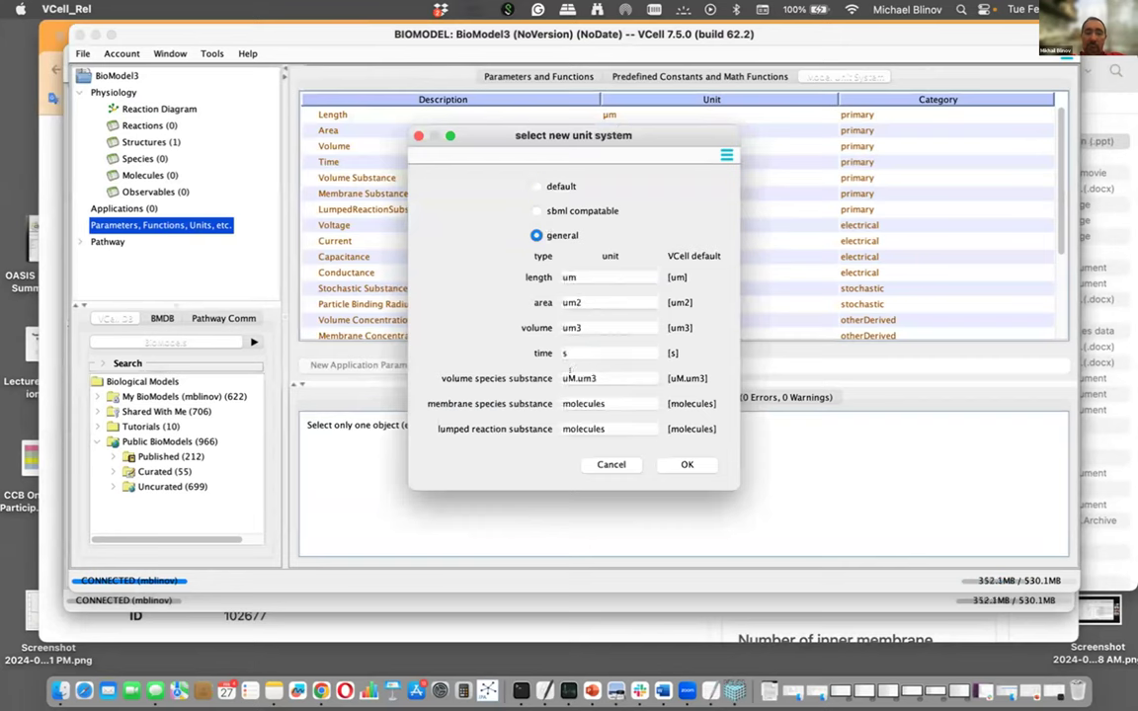
click(559, 374)
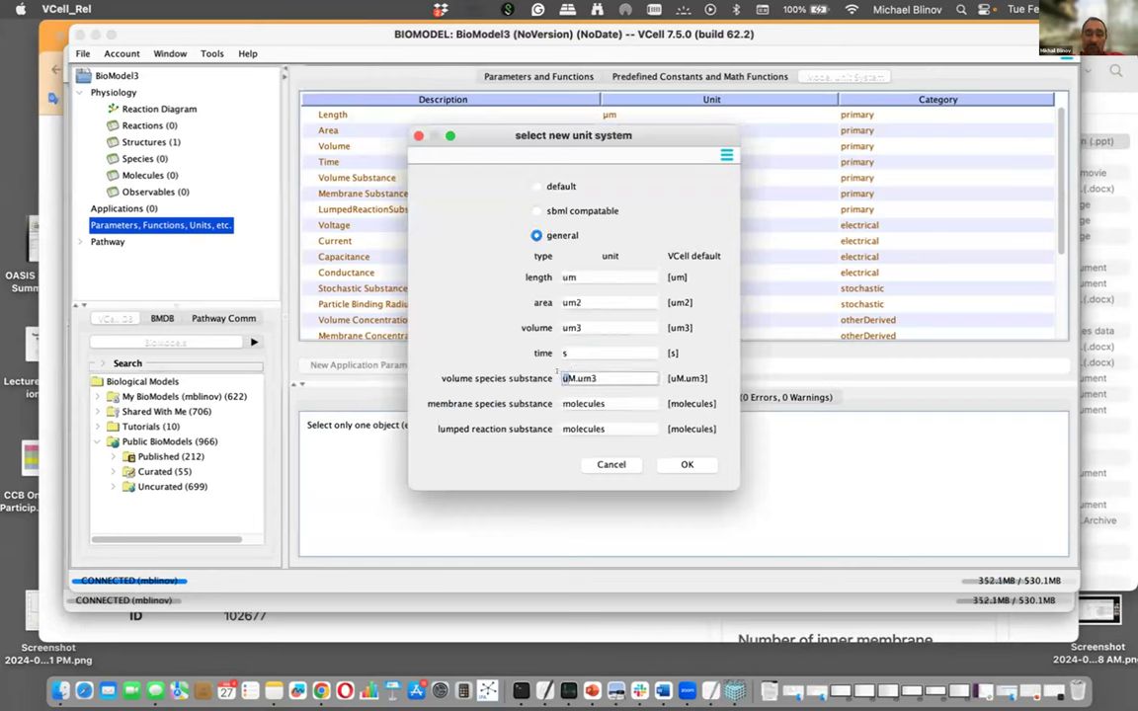
text(n)
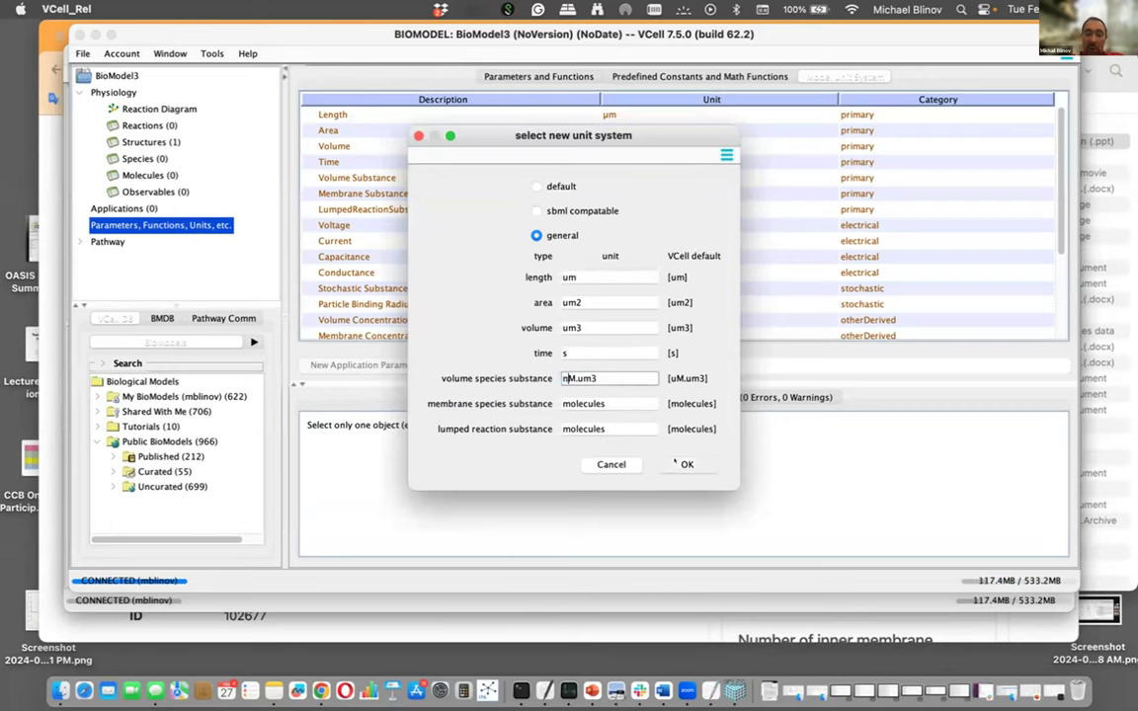
click(684, 462)
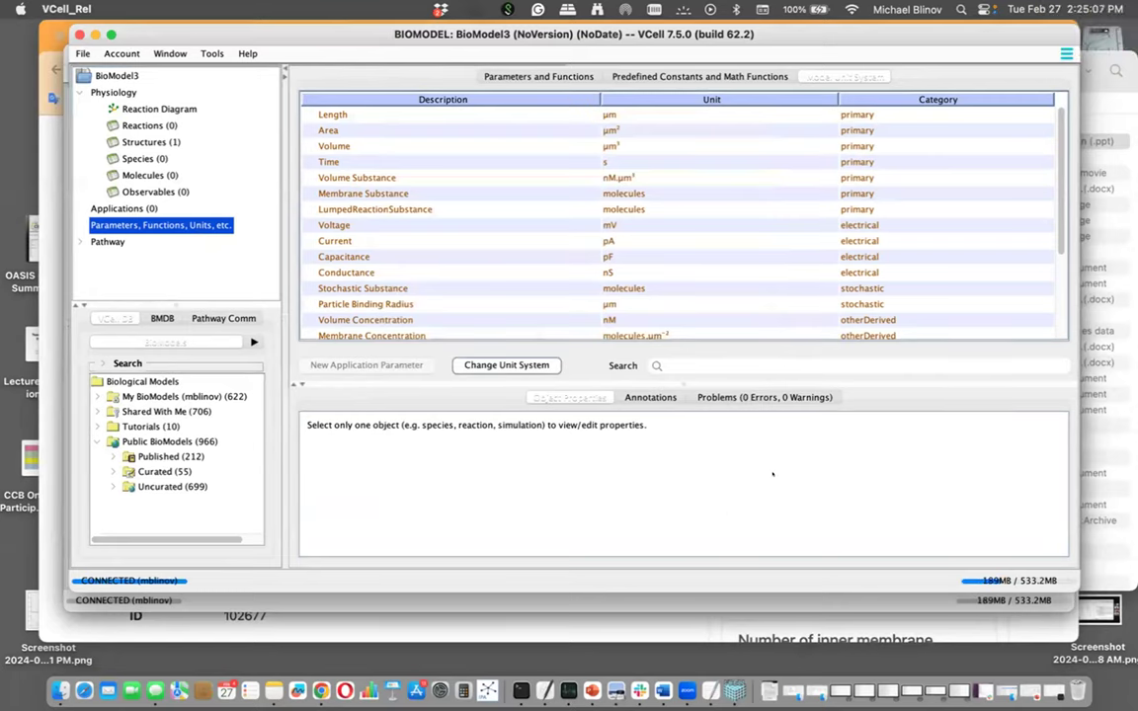
Show the reaction diagrams of BioModel3 and the Sivakumar2011 EGF model, and arrange their windows so both diagrams are accessible.
key(ctrl+Up)
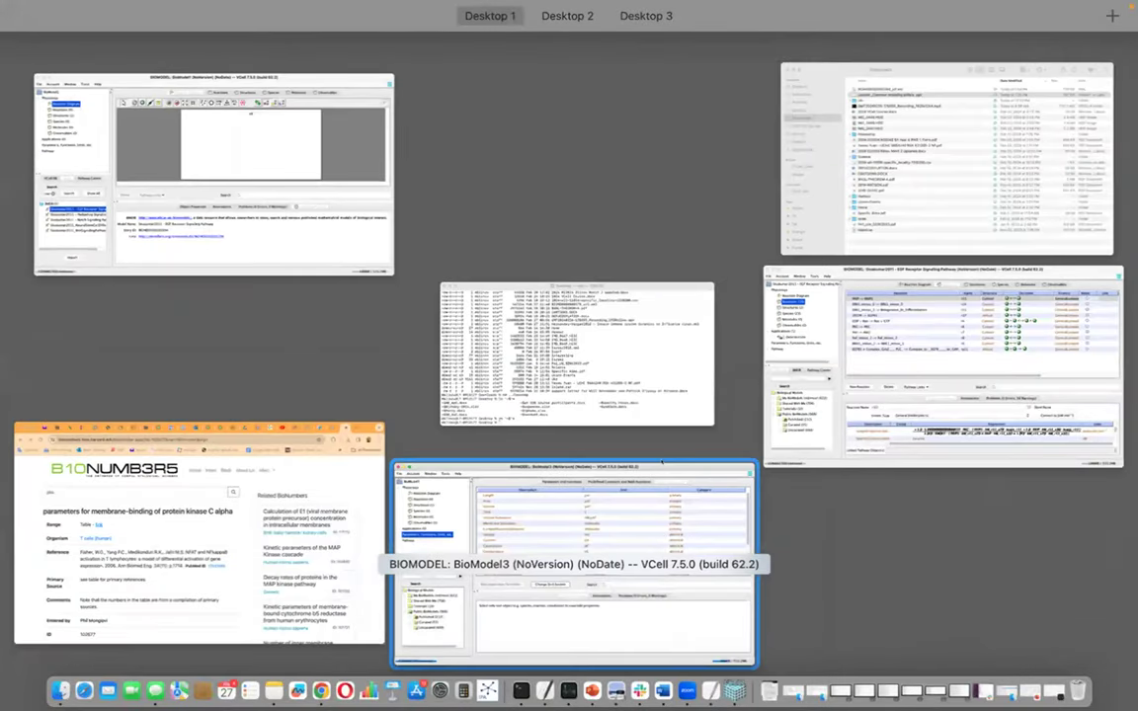
key(ctrl+Right)
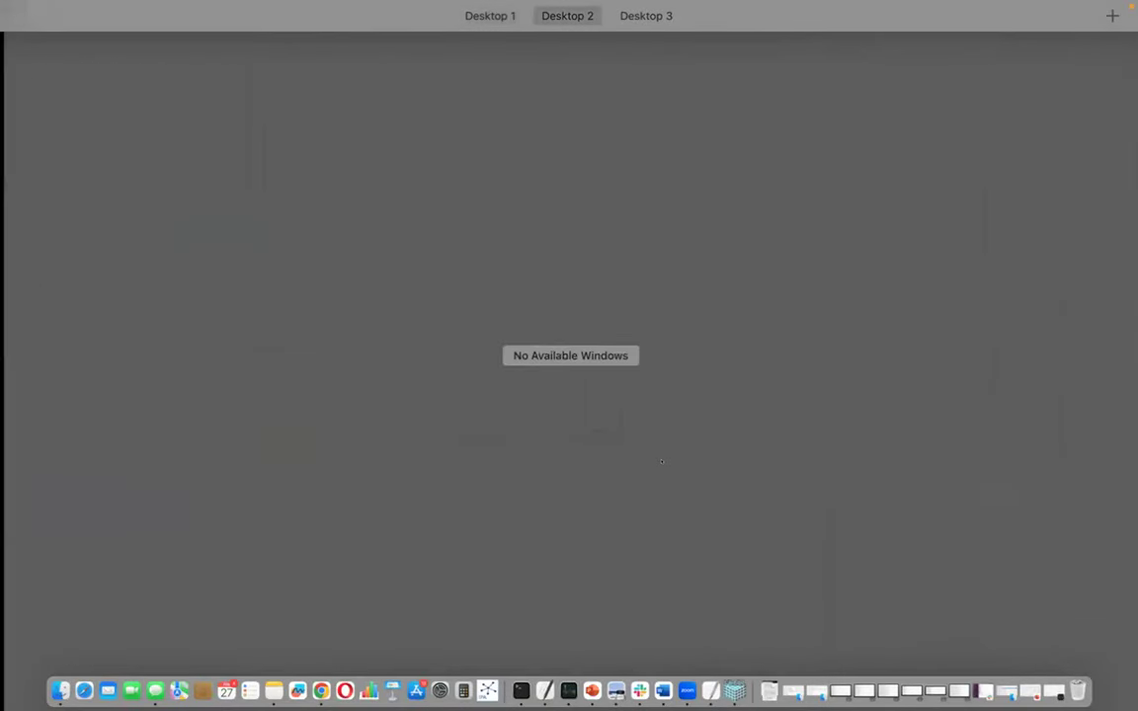
key(ctrl+Left)
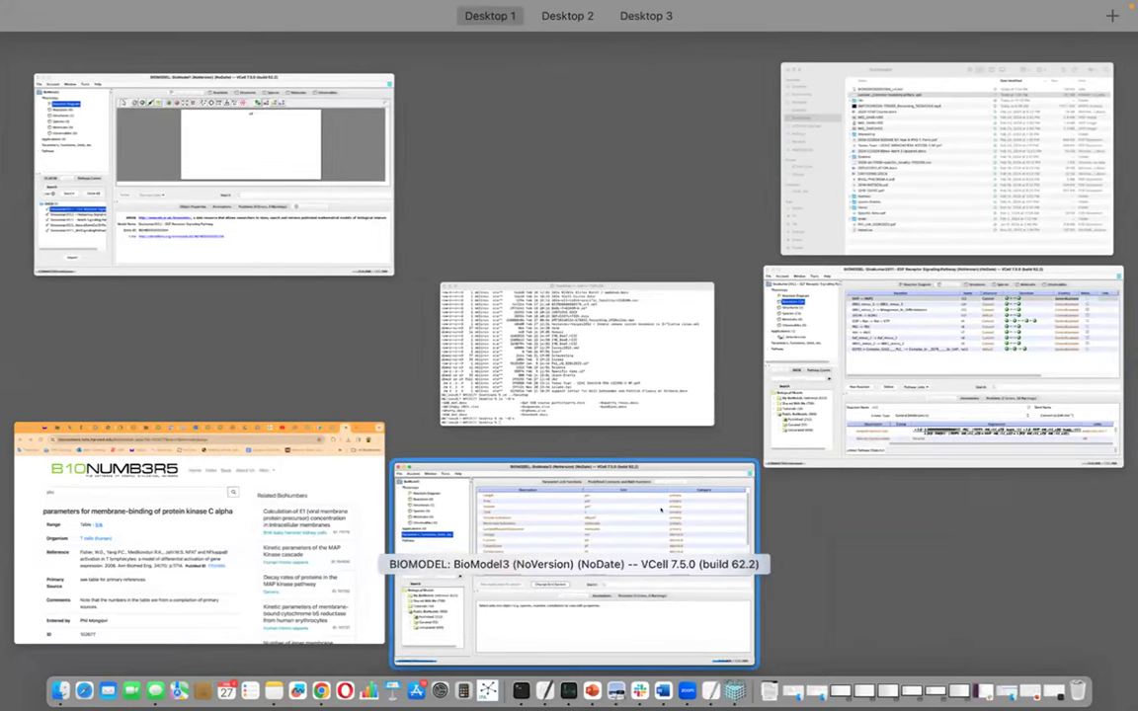
click(661, 510)
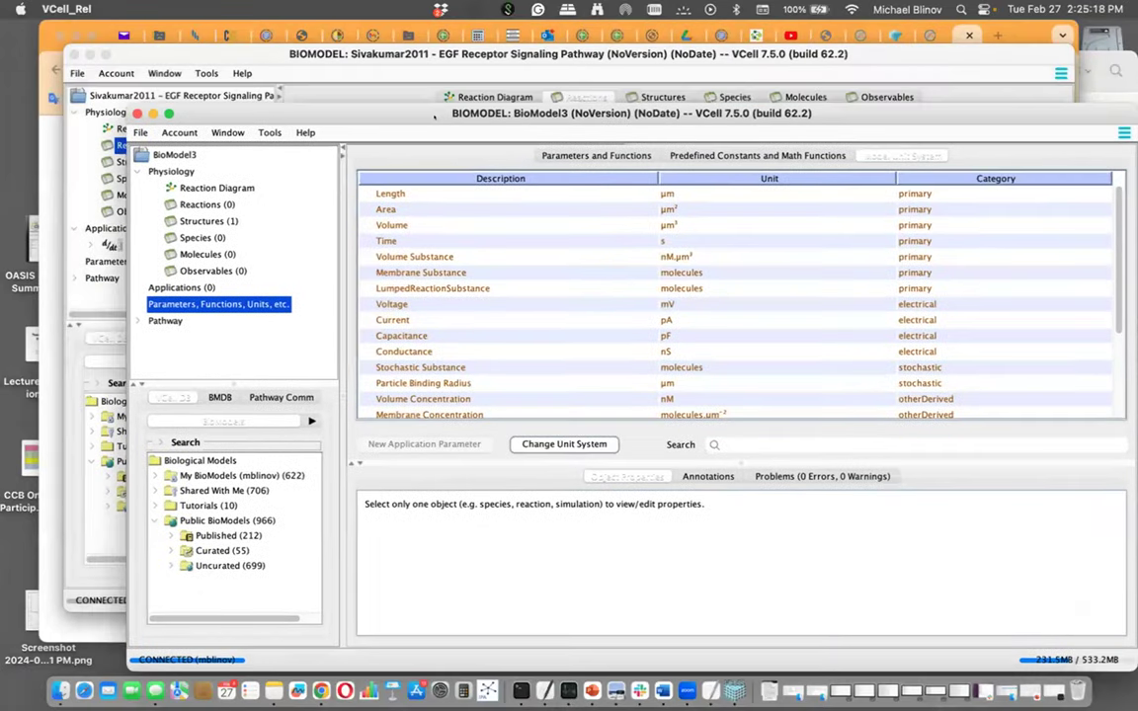
click(224, 189)
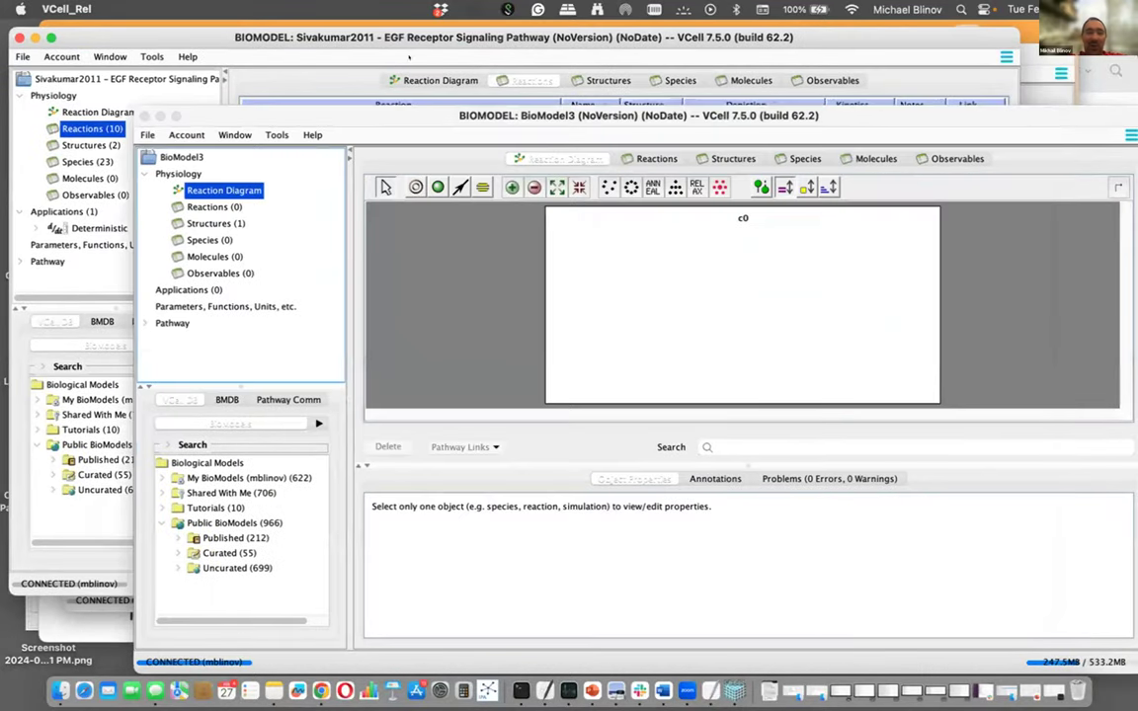
click(94, 109)
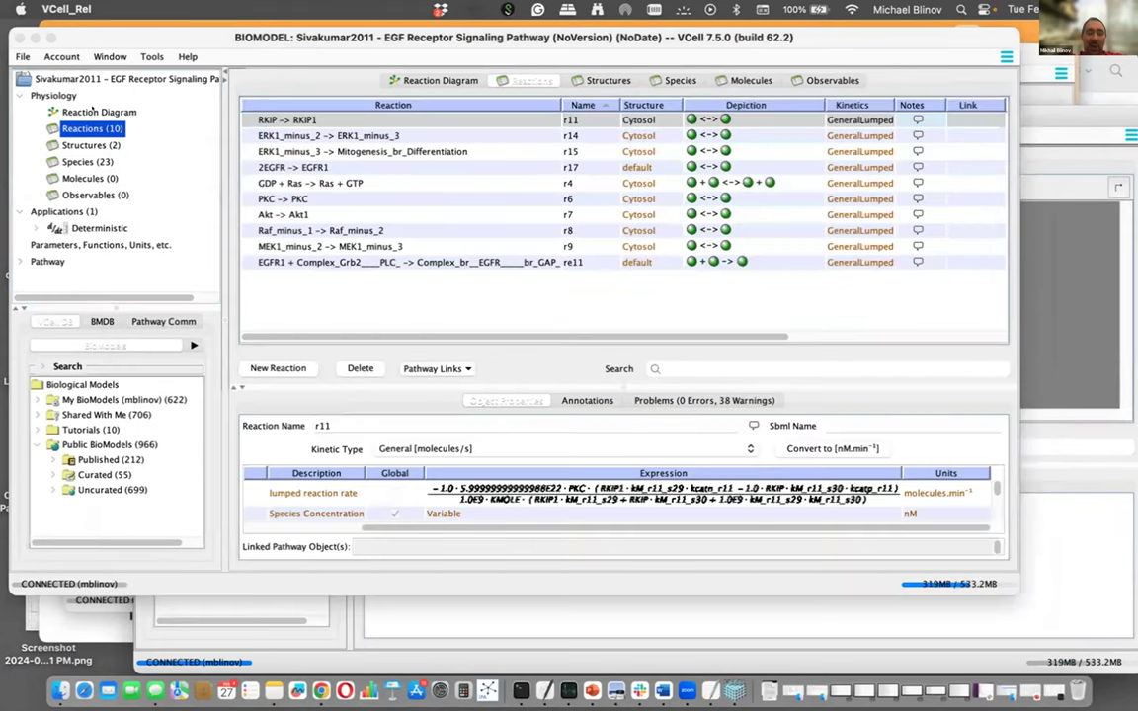
click(94, 112)
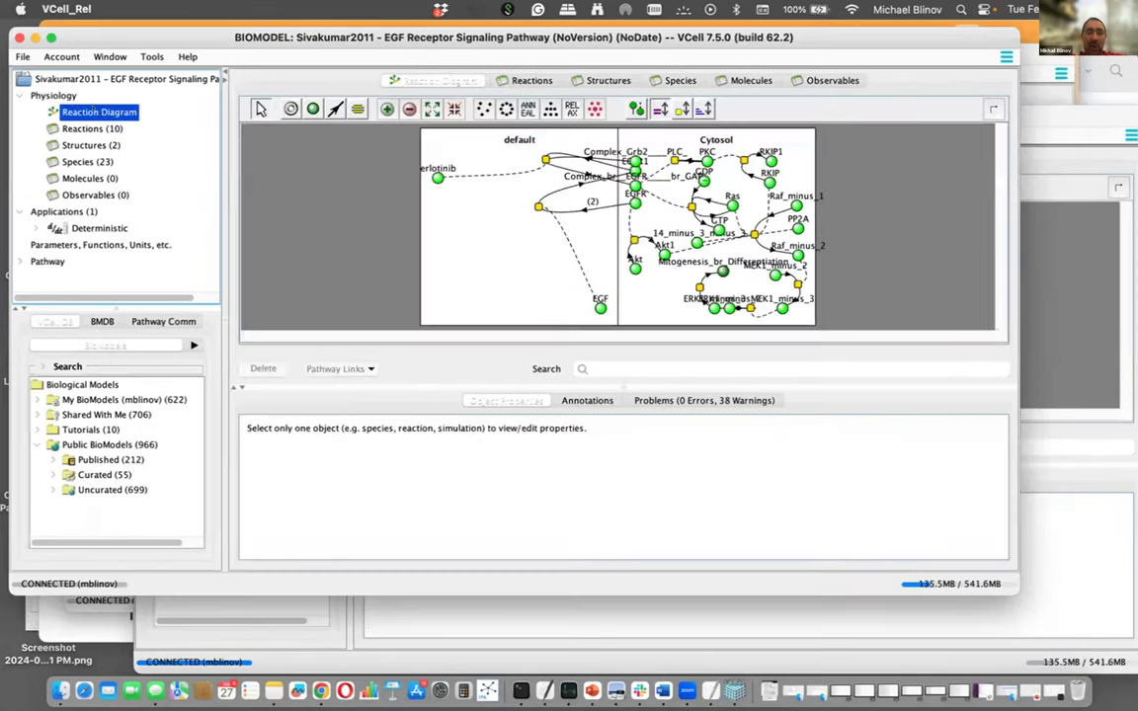
drag(457, 56, 196, 113)
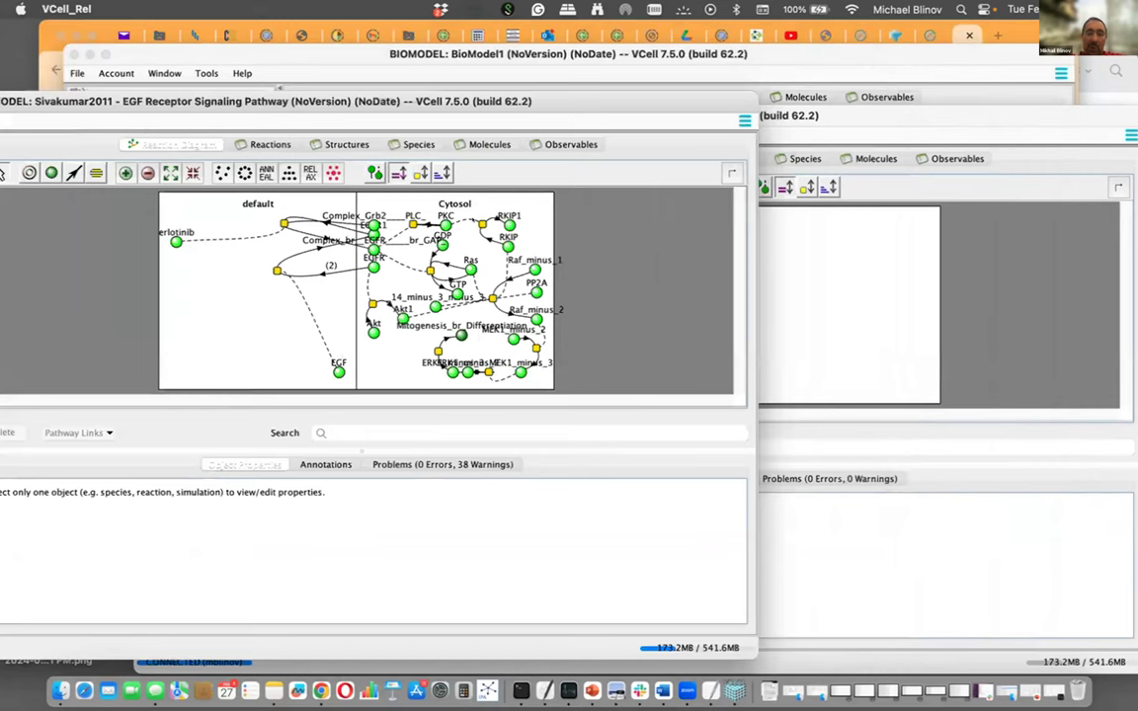
Copy reaction r11 from the Sivakumar2011 diagram and paste it into compartment c0 of BioModel3, assigning all participants as new species.
click(482, 224)
right_click(484, 226)
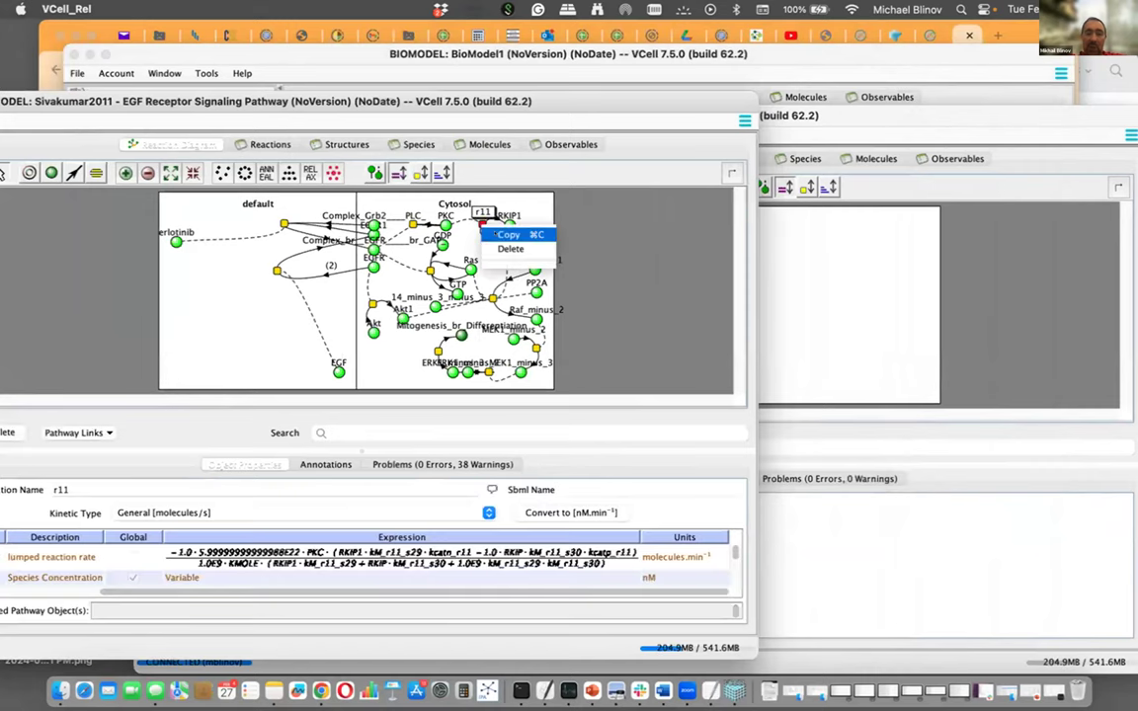
click(508, 235)
click(787, 247)
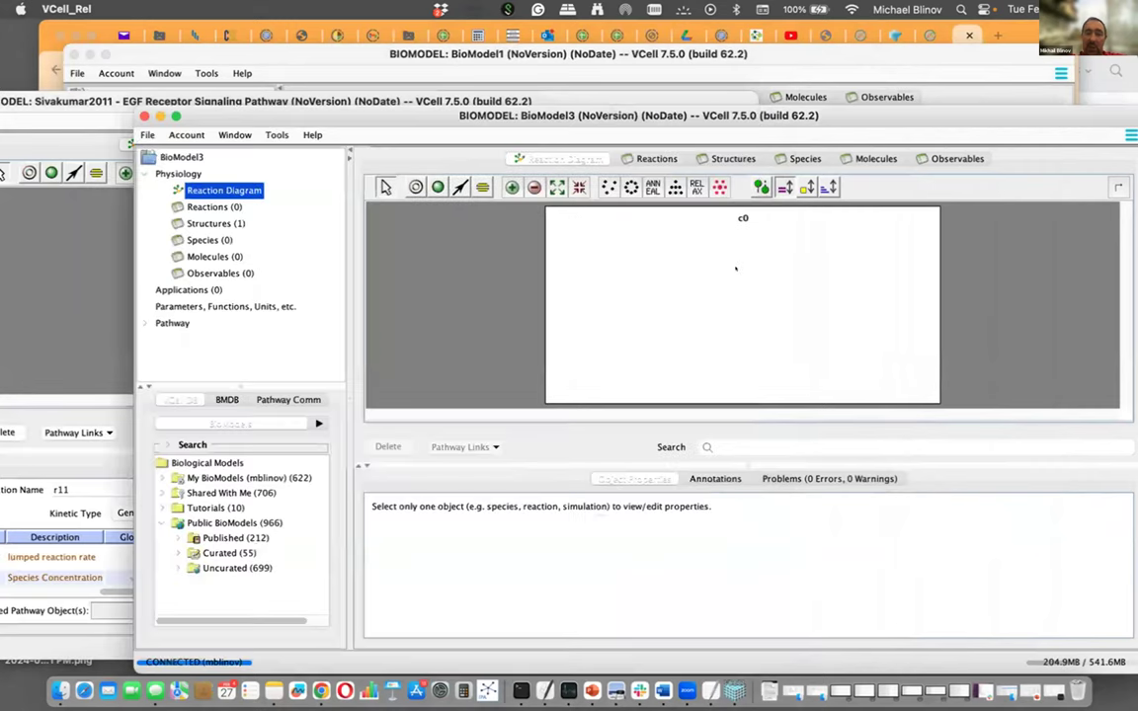
click(735, 266)
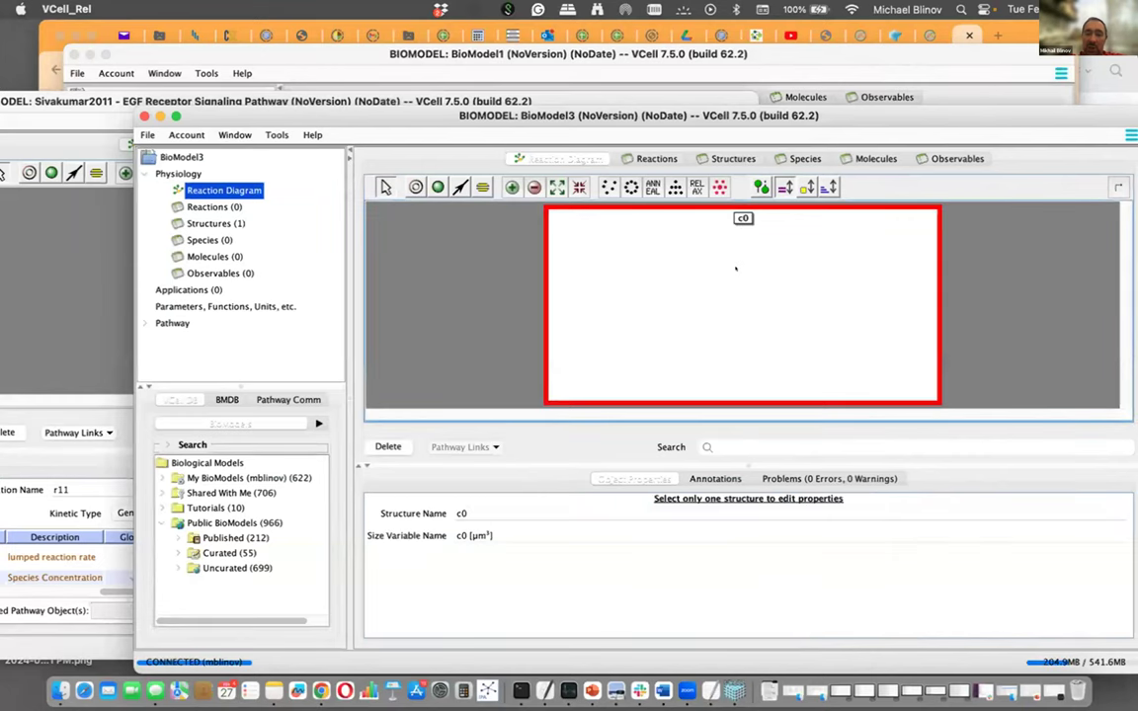
right_click(736, 268)
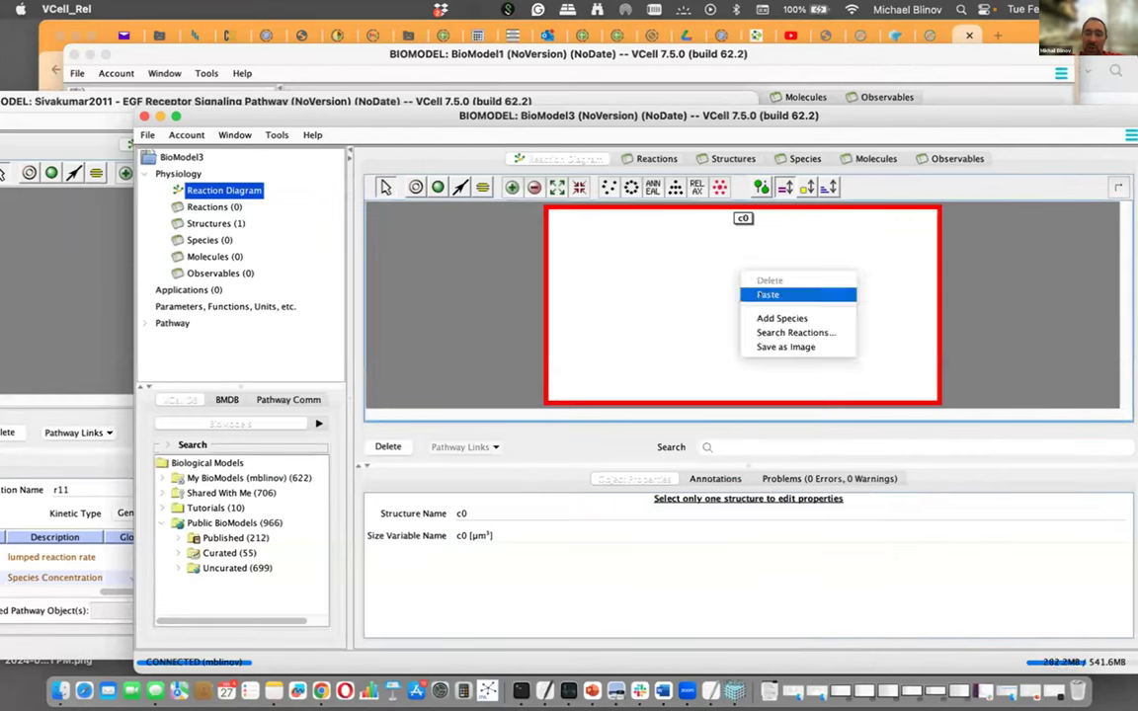
click(756, 294)
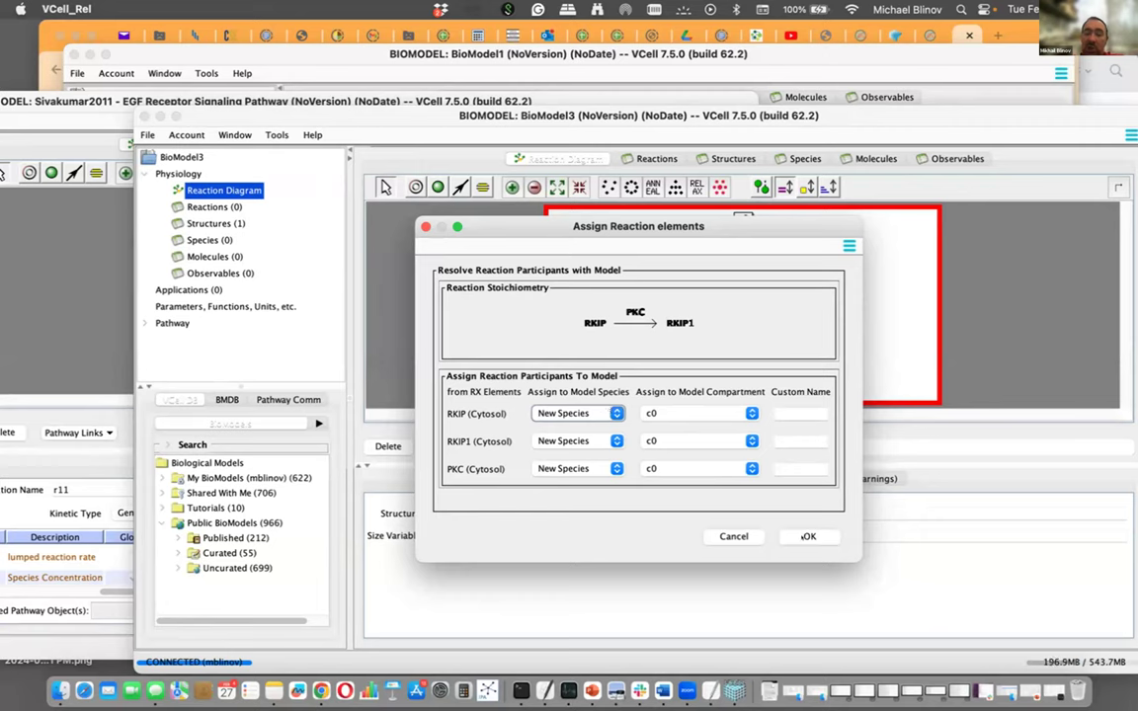
click(806, 536)
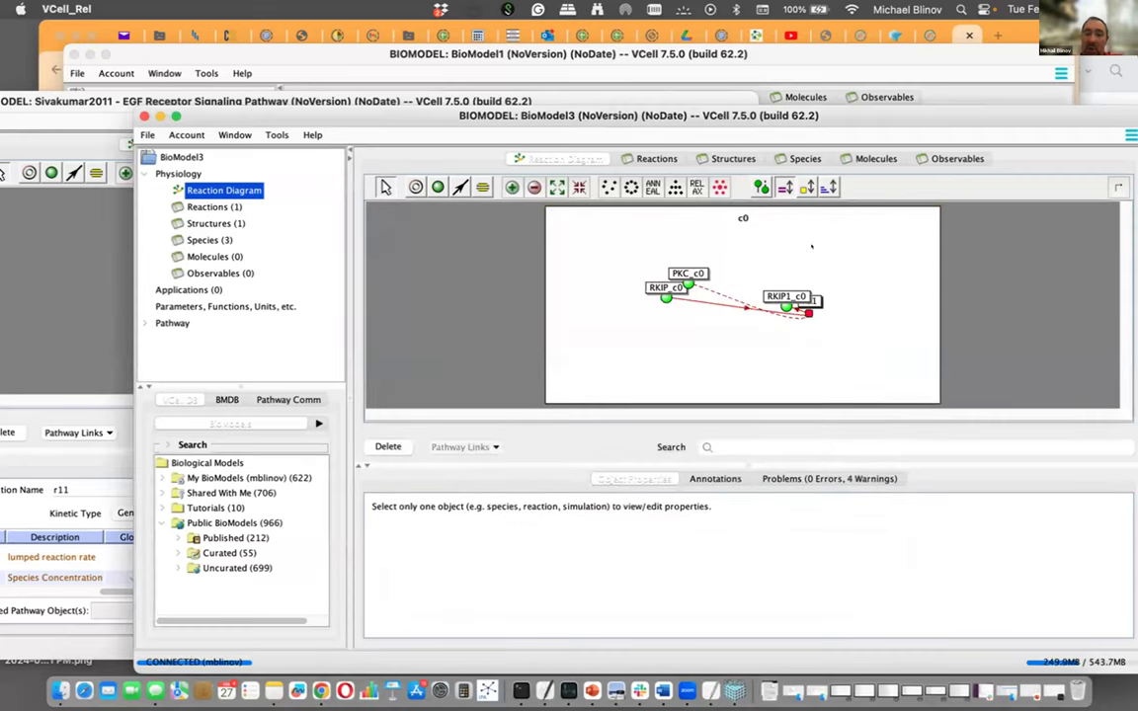
Move the pasted reaction r11 and its species higher within compartment c0.
drag(638, 116, 559, 192)
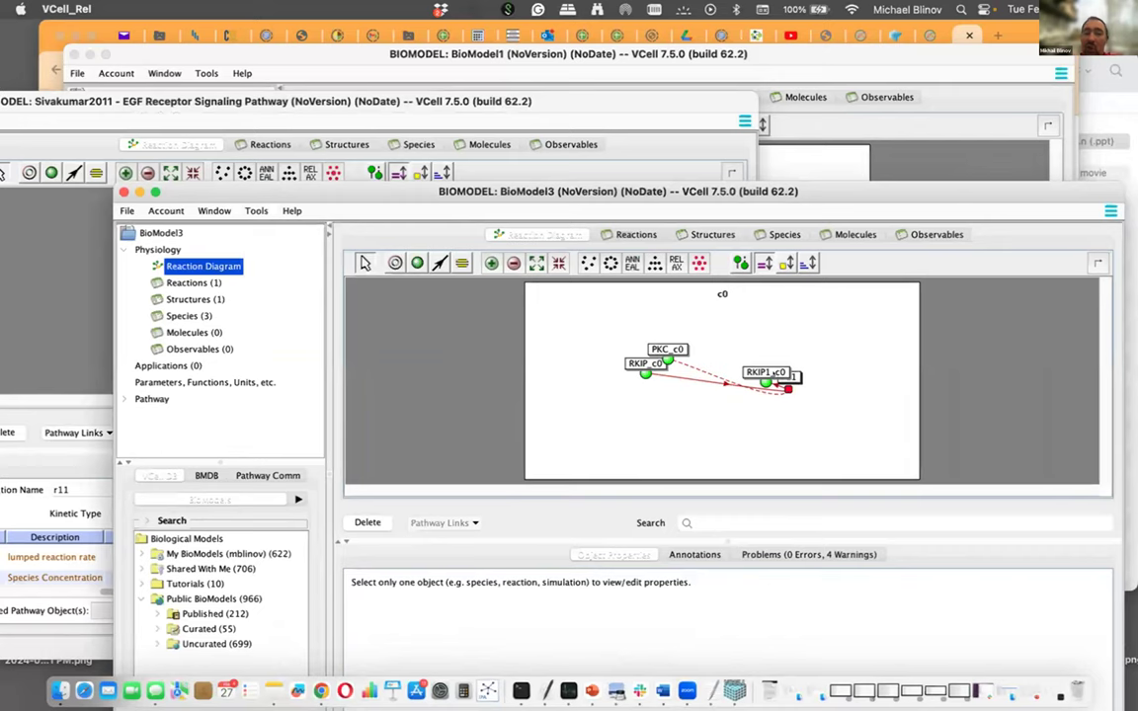
drag(763, 362, 785, 324)
click(813, 361)
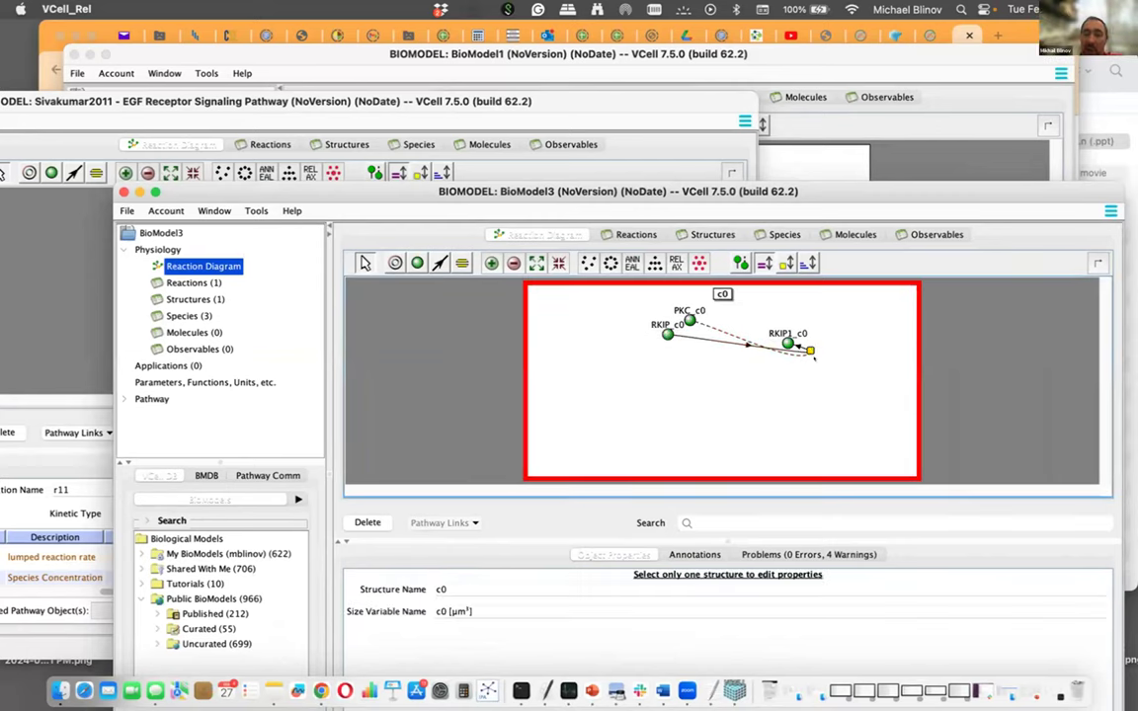
Examine the rate expression, parameters and units of the pasted reaction r11 in BioModel3.
click(810, 350)
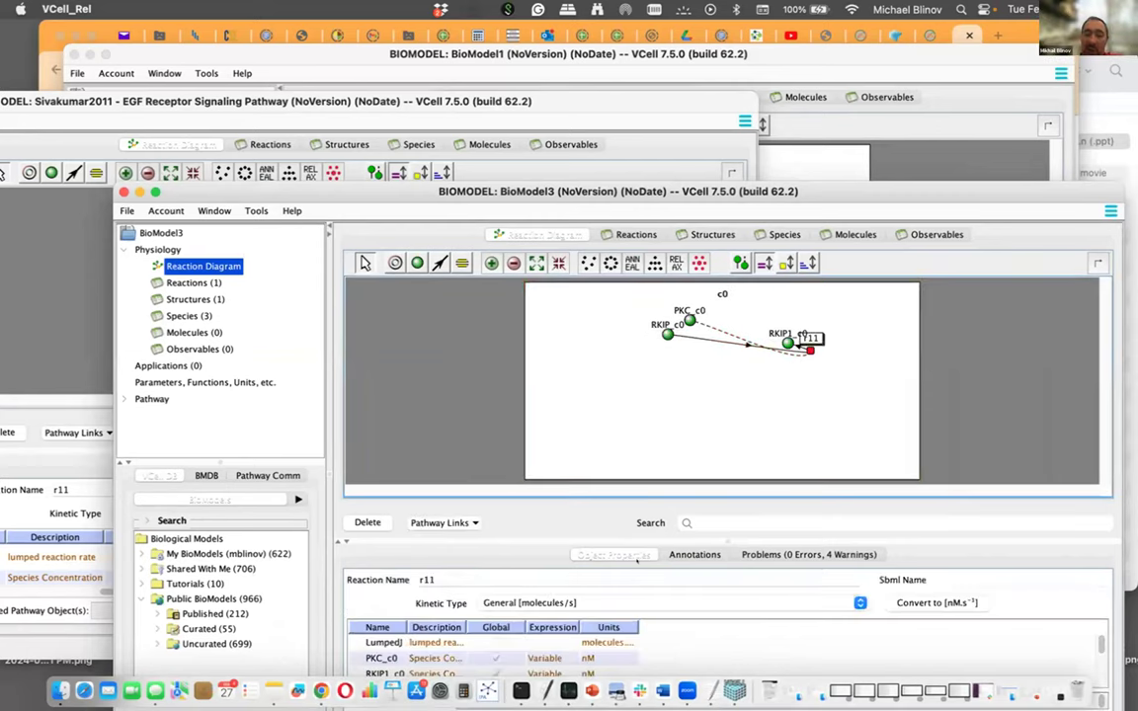
drag(613, 191, 602, 84)
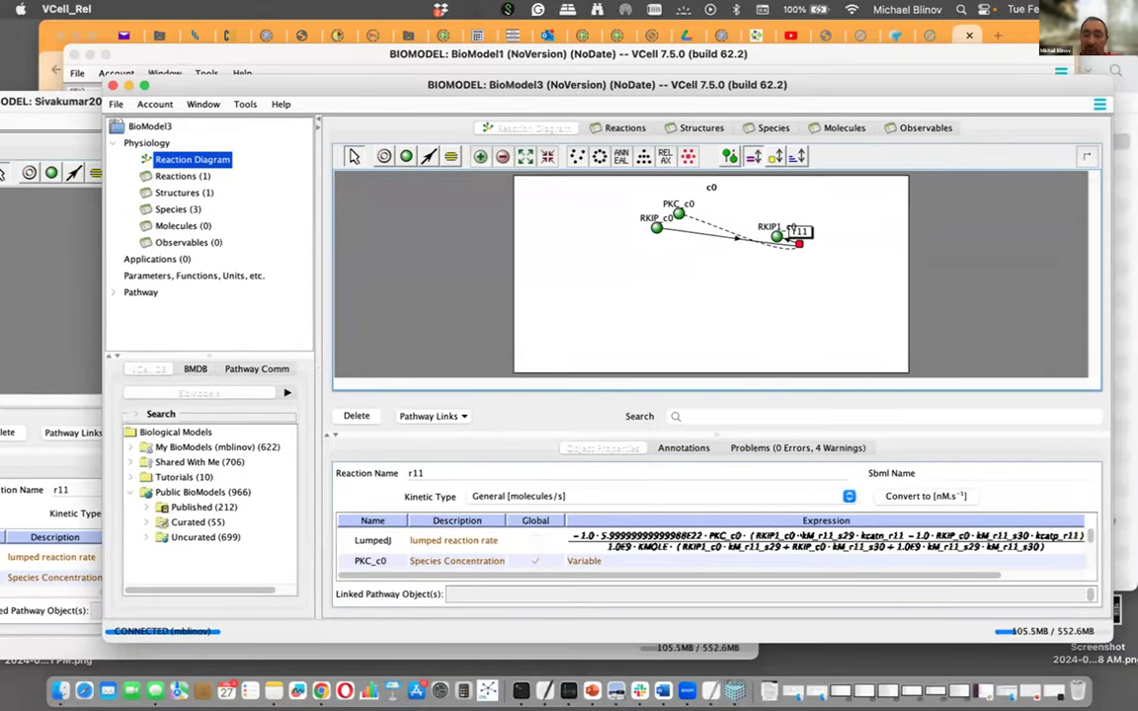
scroll(1080, 546, down, 5)
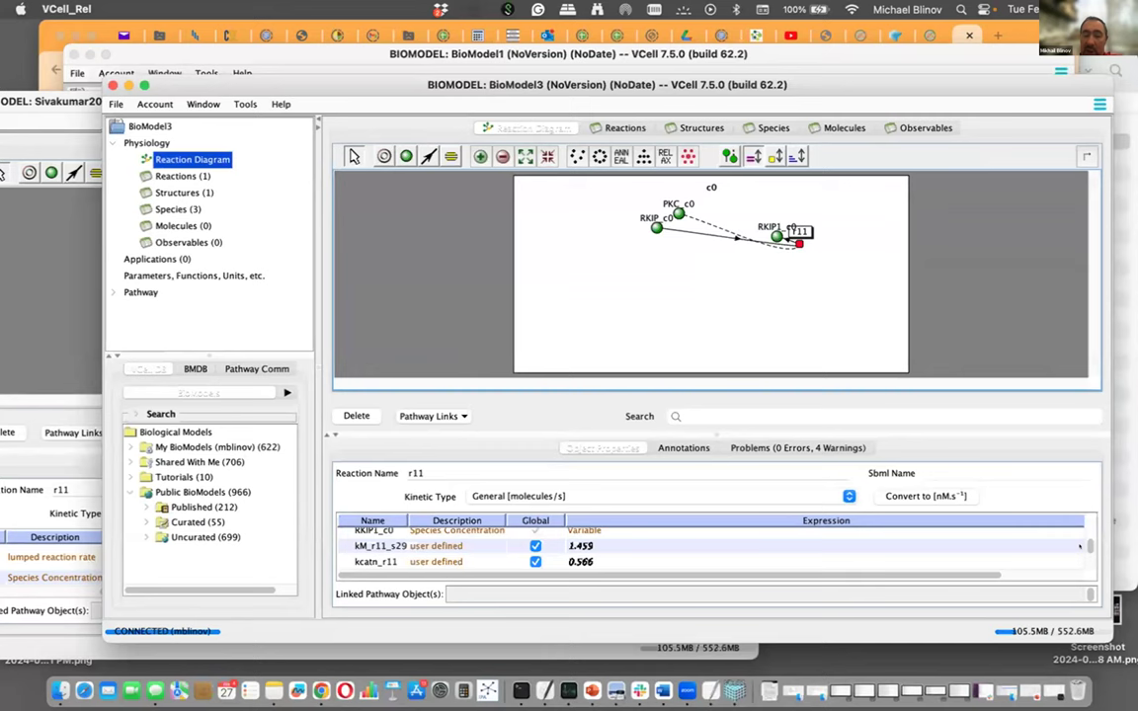
scroll(1080, 547, up, 1)
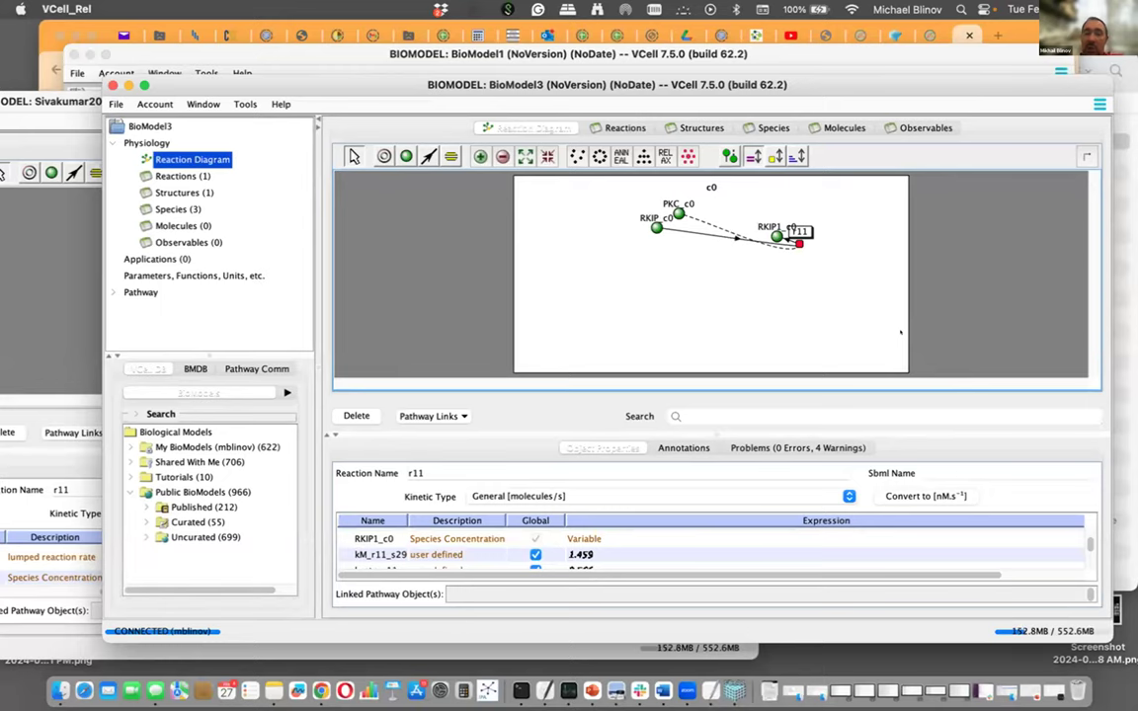
key(super+grave)
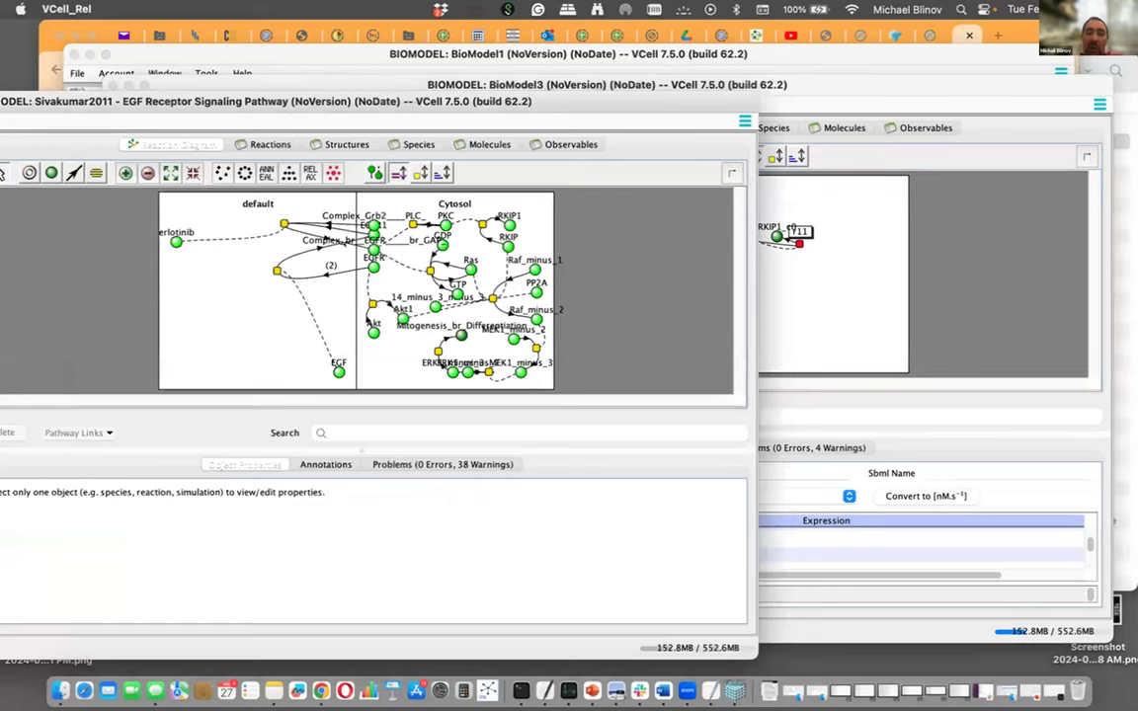
key(super+grave)
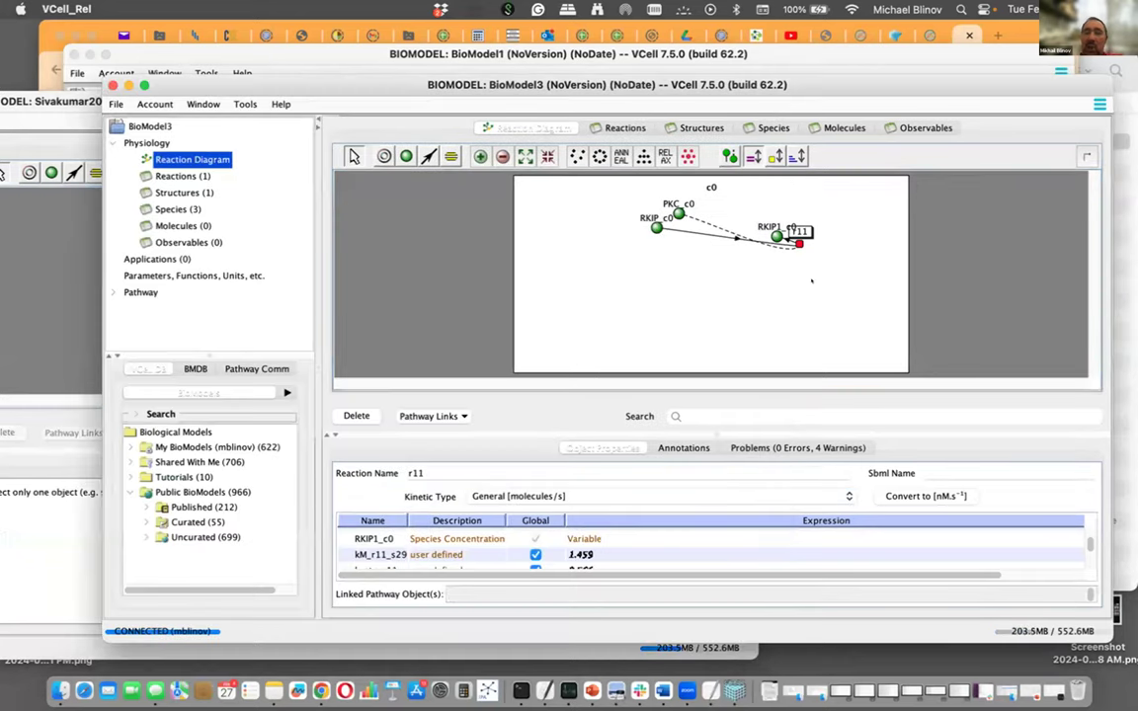
click(812, 288)
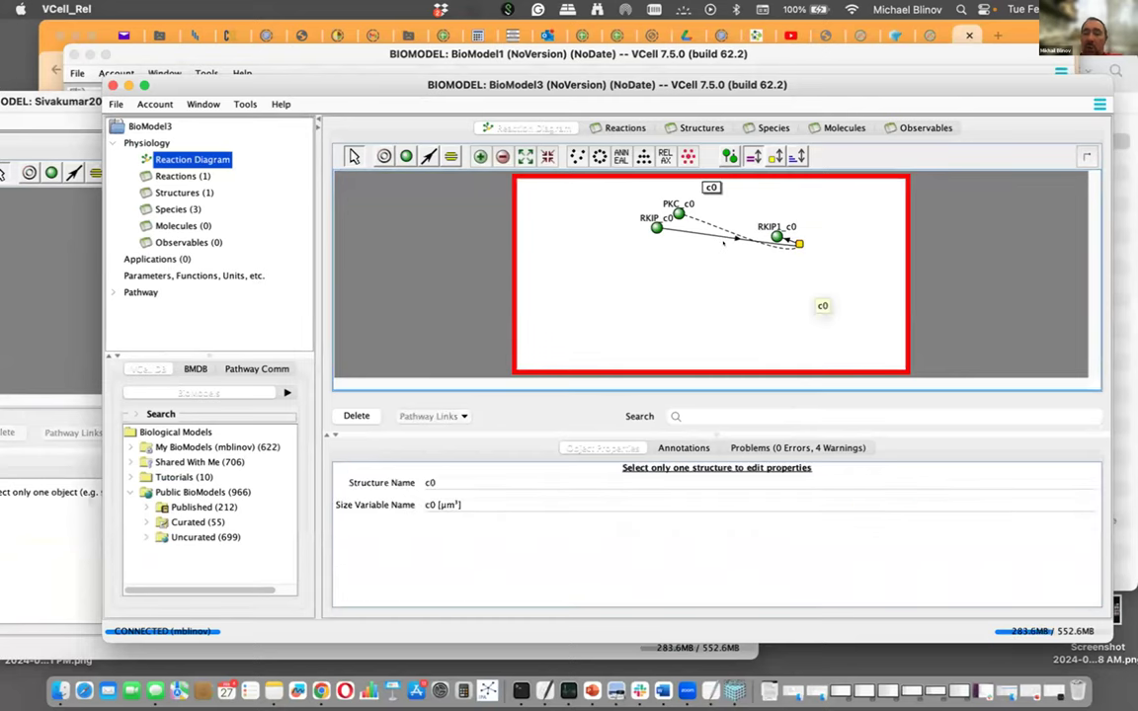
Display the kinetics of reaction r6, next to PKC in the Cytosol of the Sivakumar2011 diagram.
key(super+grave)
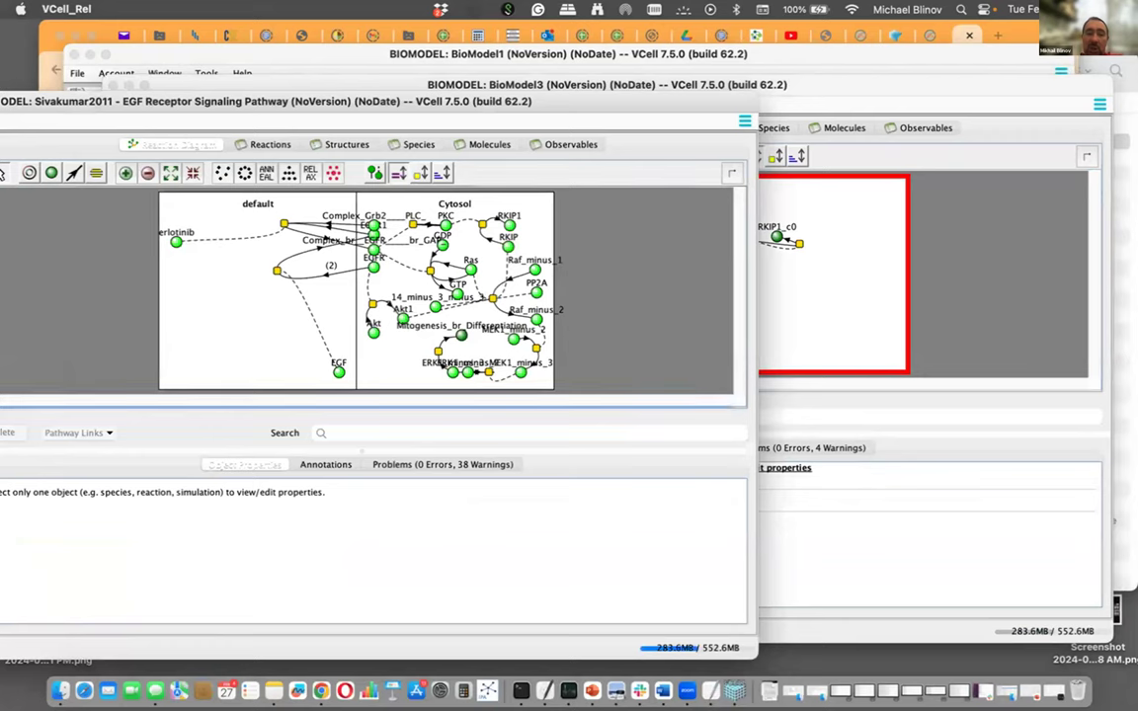
click(369, 320)
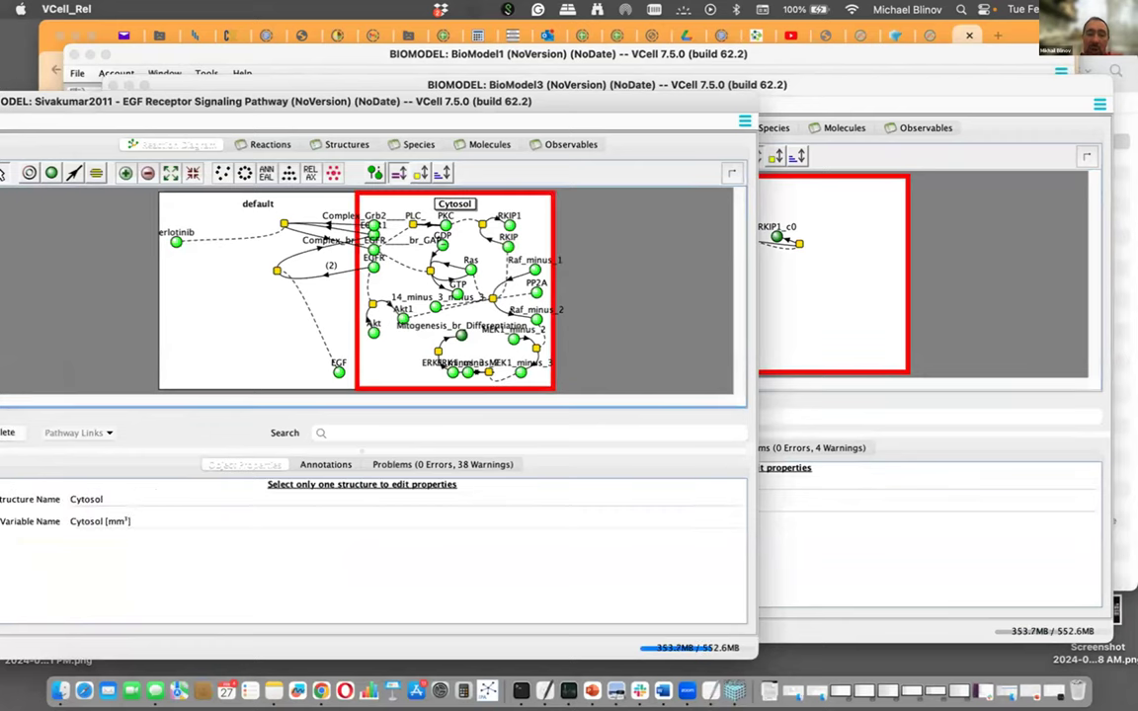
click(368, 320)
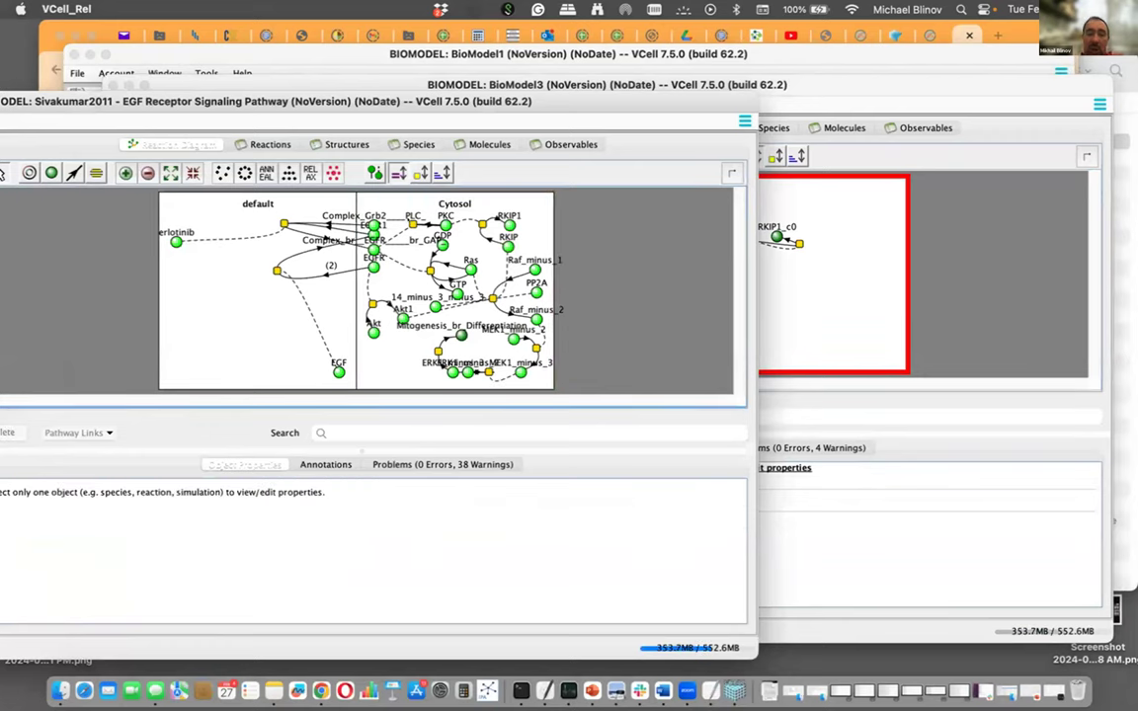
click(413, 224)
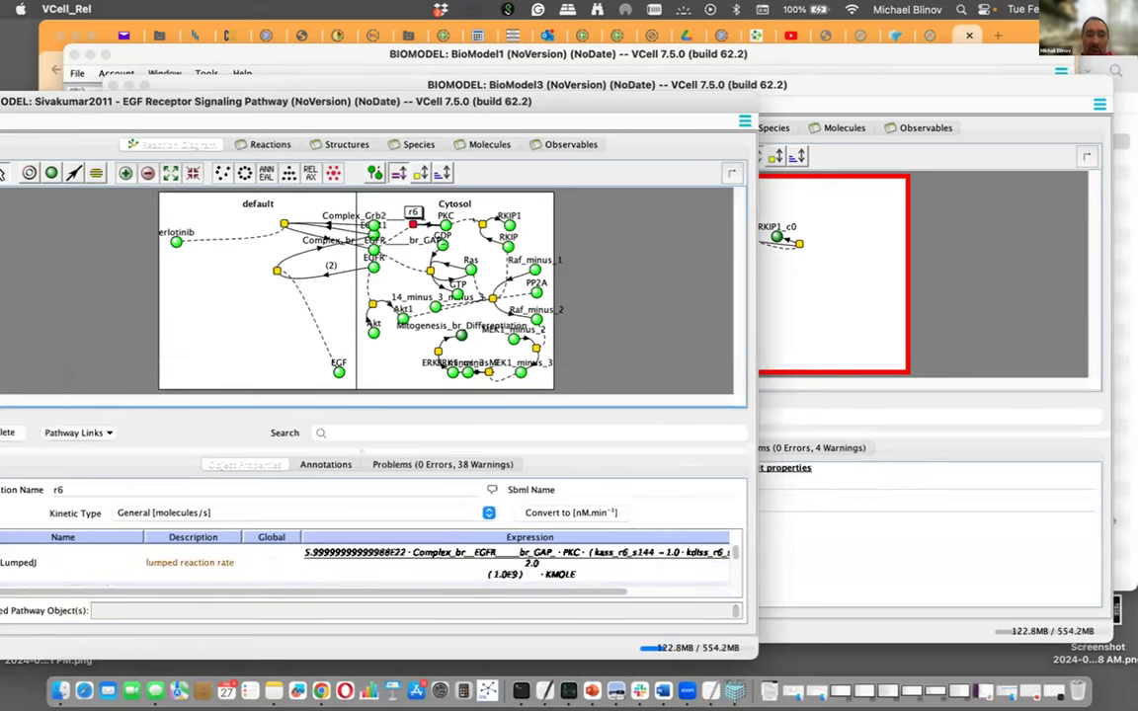
Copy reactions r11 and r8 from the Sivakumar2011 diagram and paste them into compartment c0 of BioModel3.
click(482, 224)
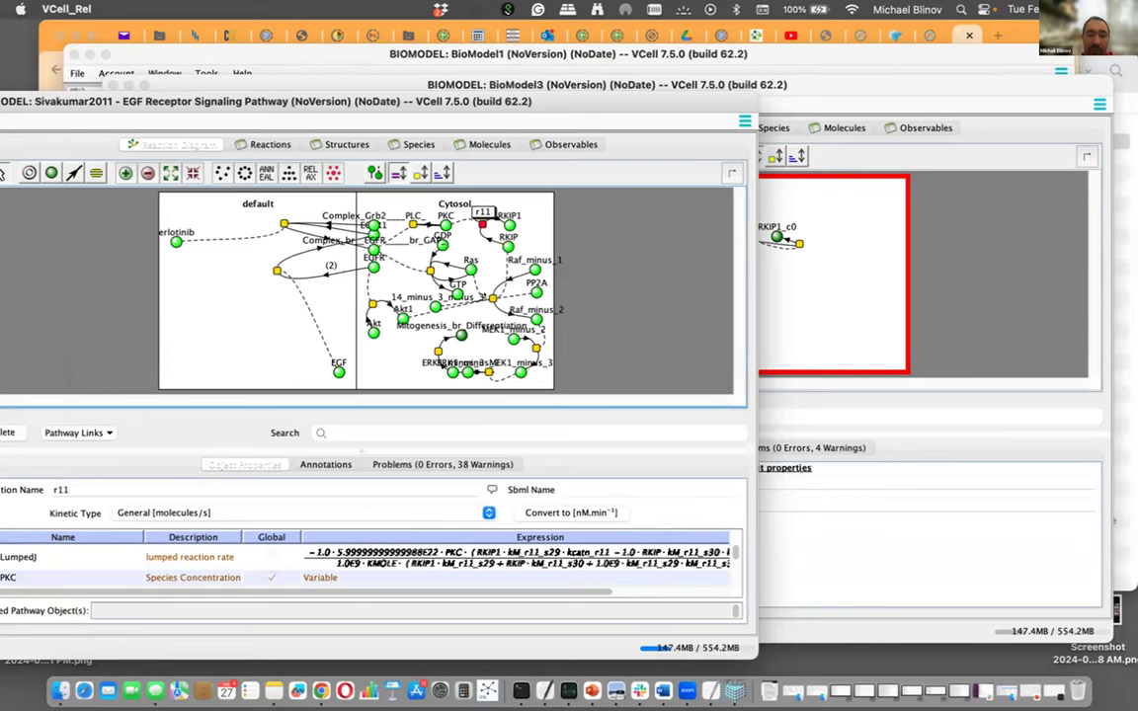
shift+click(492, 296)
right_click(501, 302)
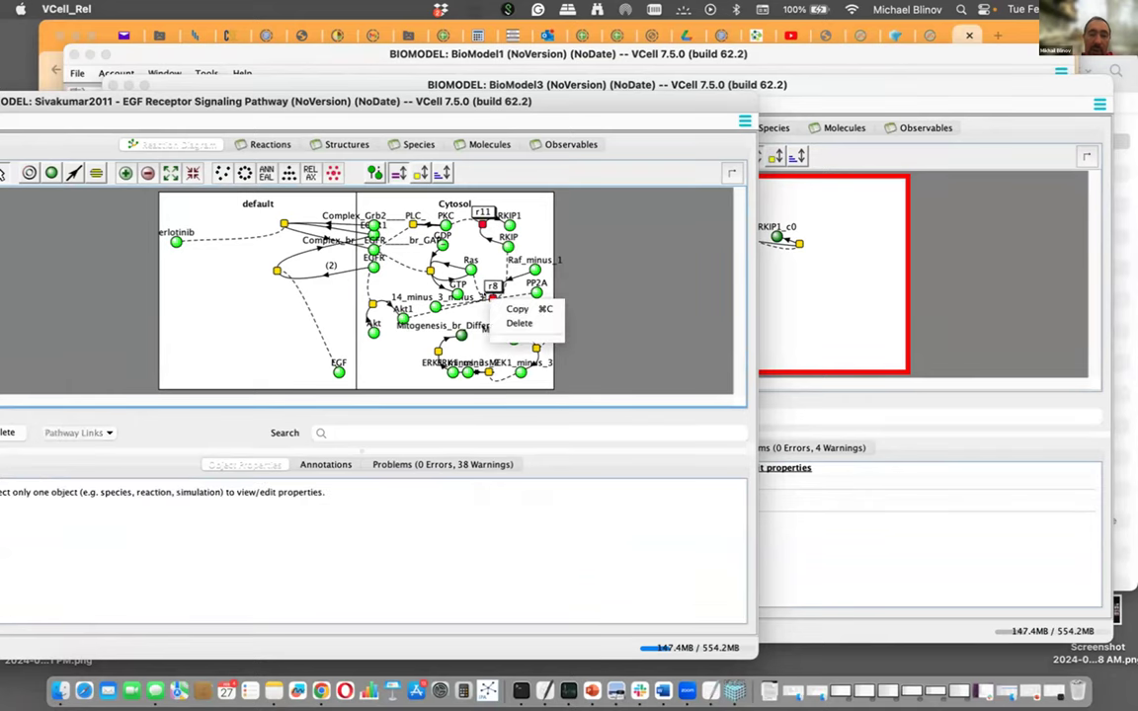
click(775, 293)
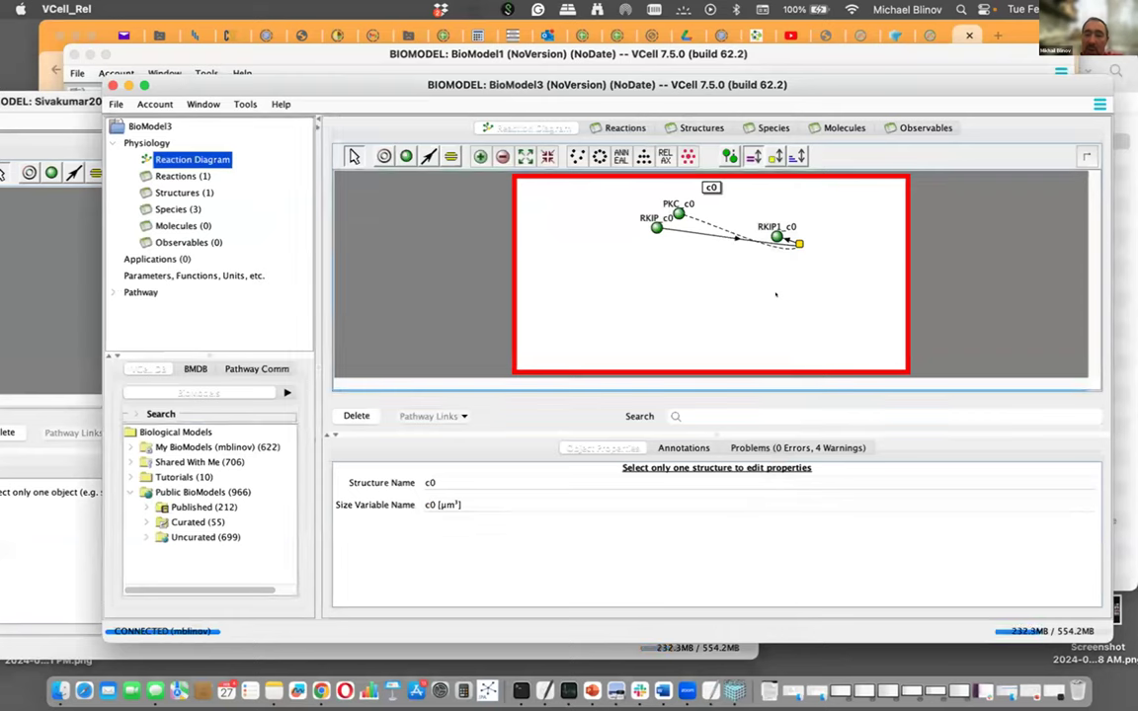
right_click(776, 293)
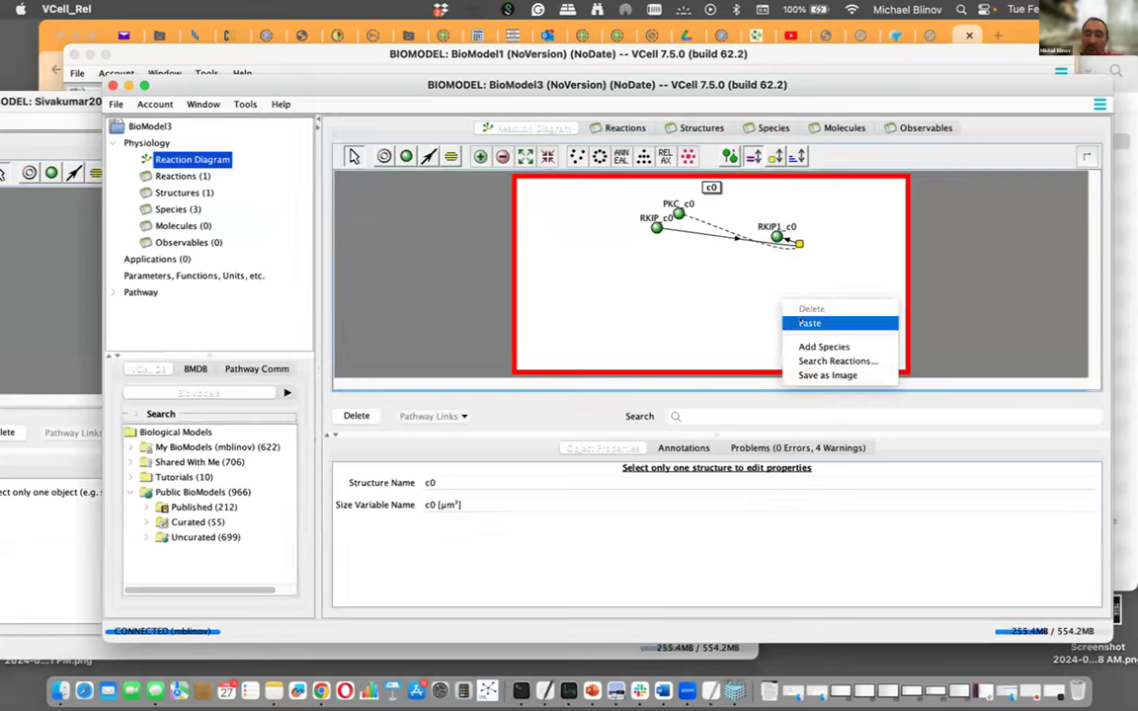
click(801, 319)
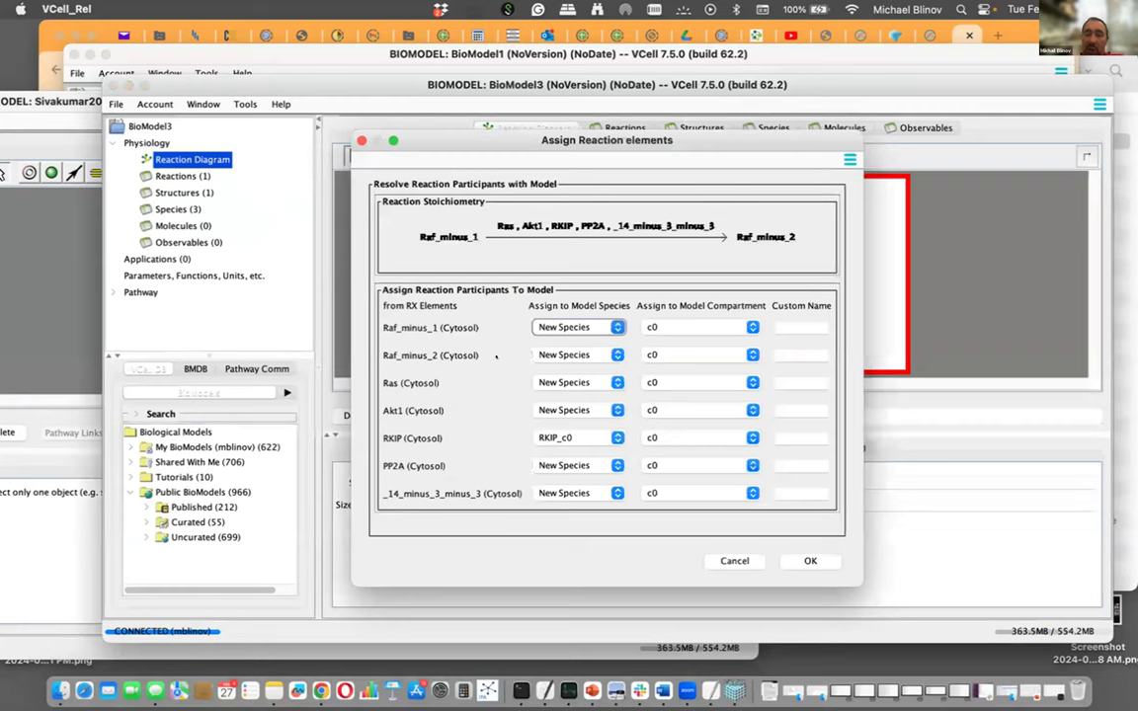
Cancel the assignment of the Raf_minus_1 reaction and accept the RKIP reaction with RKIP_c0 and PKC_c0 reused and RKIP1 as a new species.
click(612, 326)
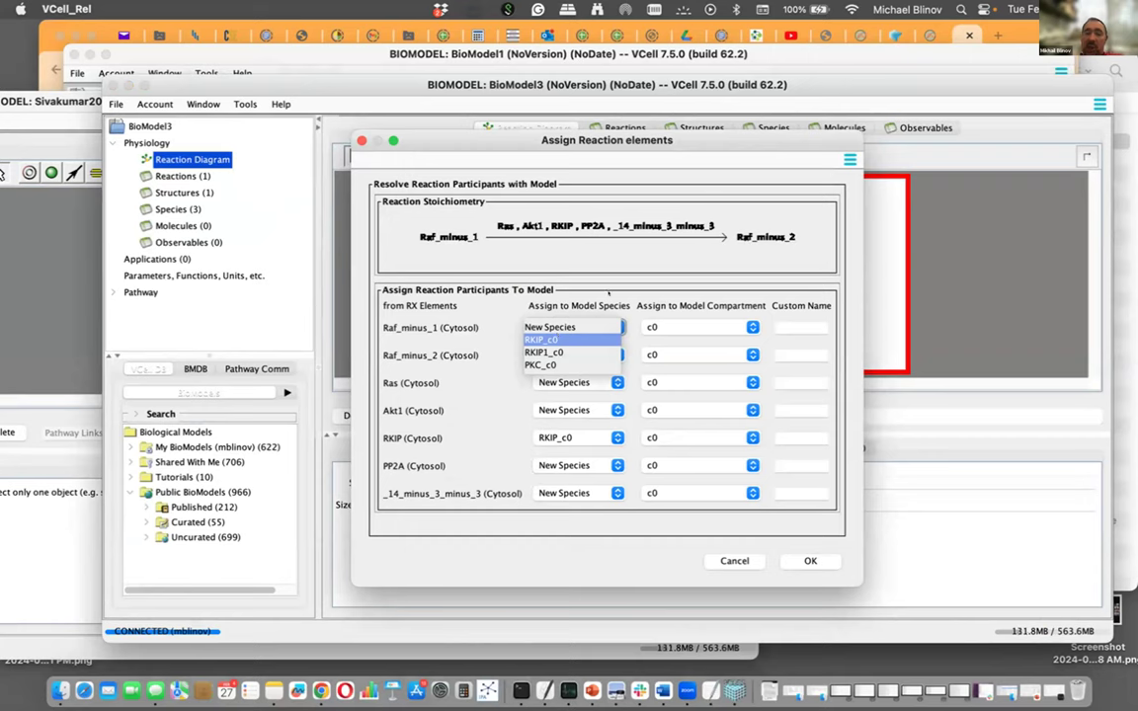
key(Escape)
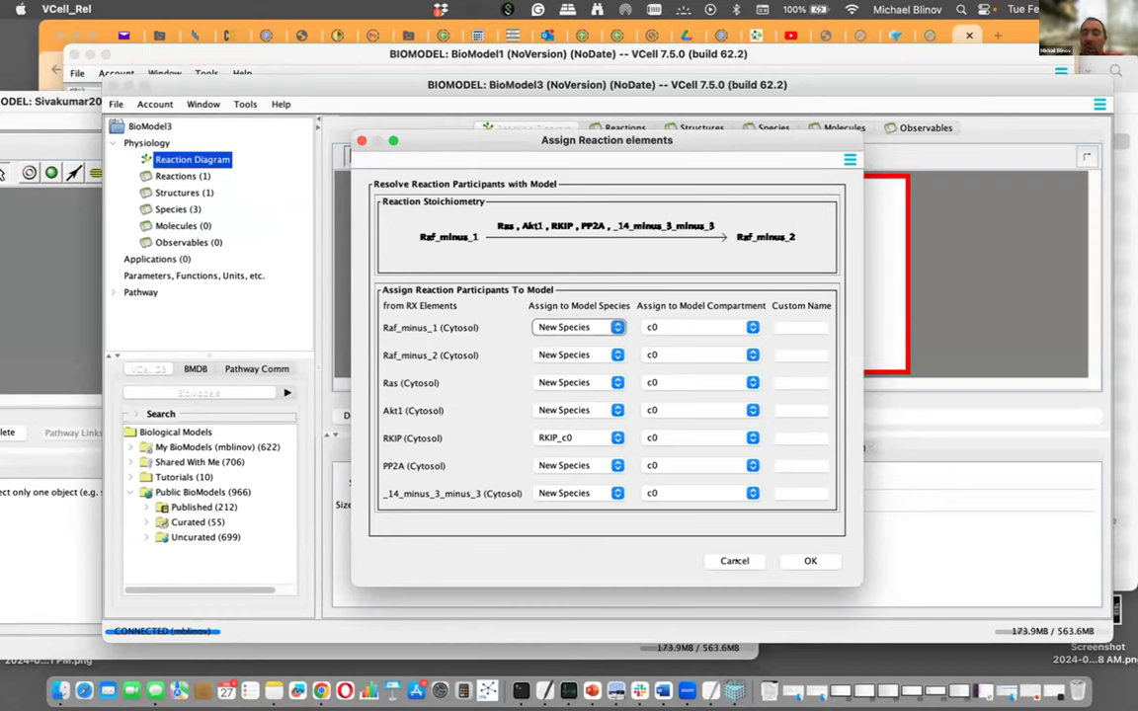
click(734, 561)
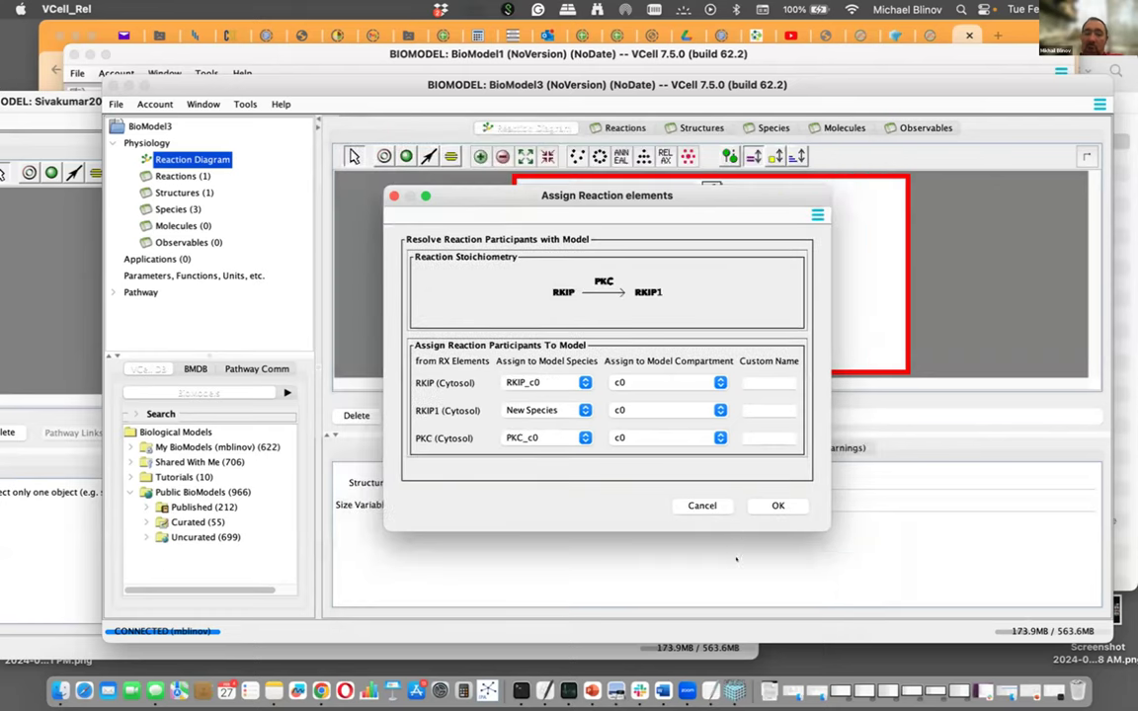
click(777, 505)
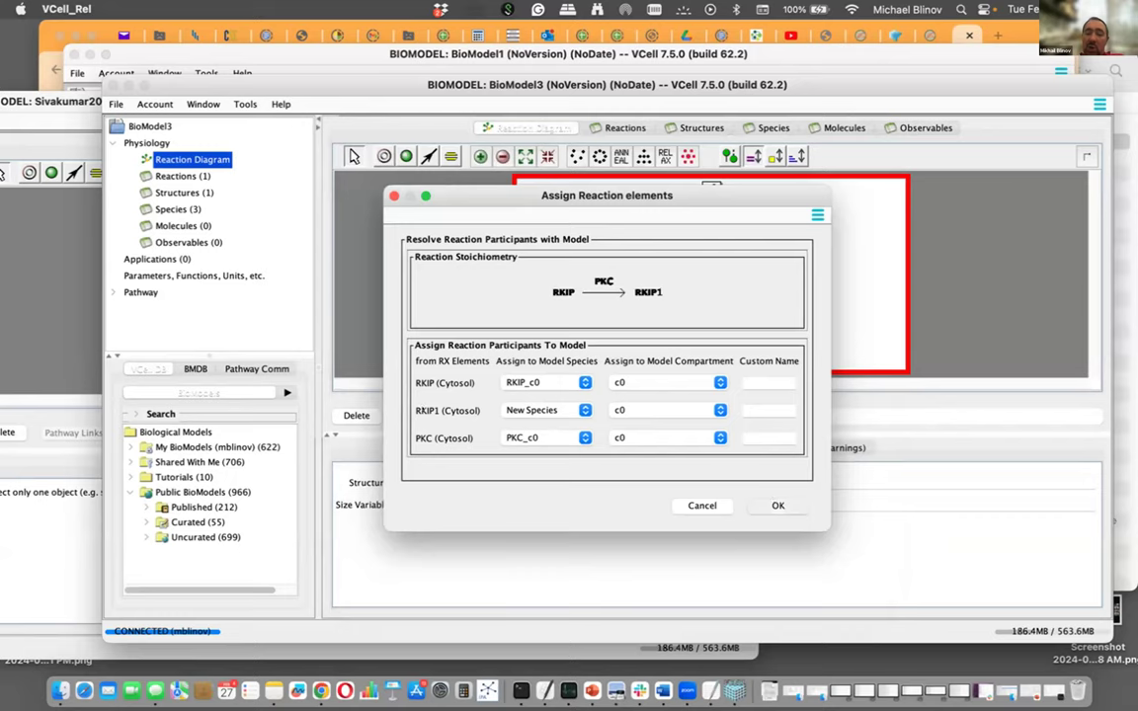
key(super+grave)
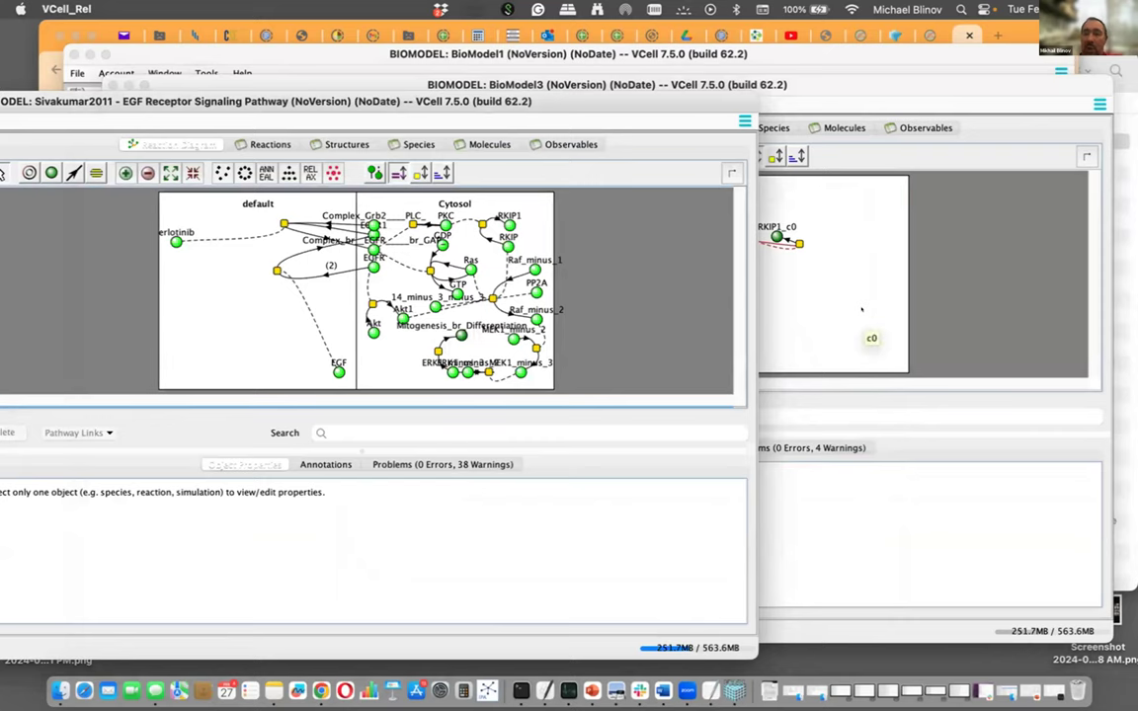
click(861, 309)
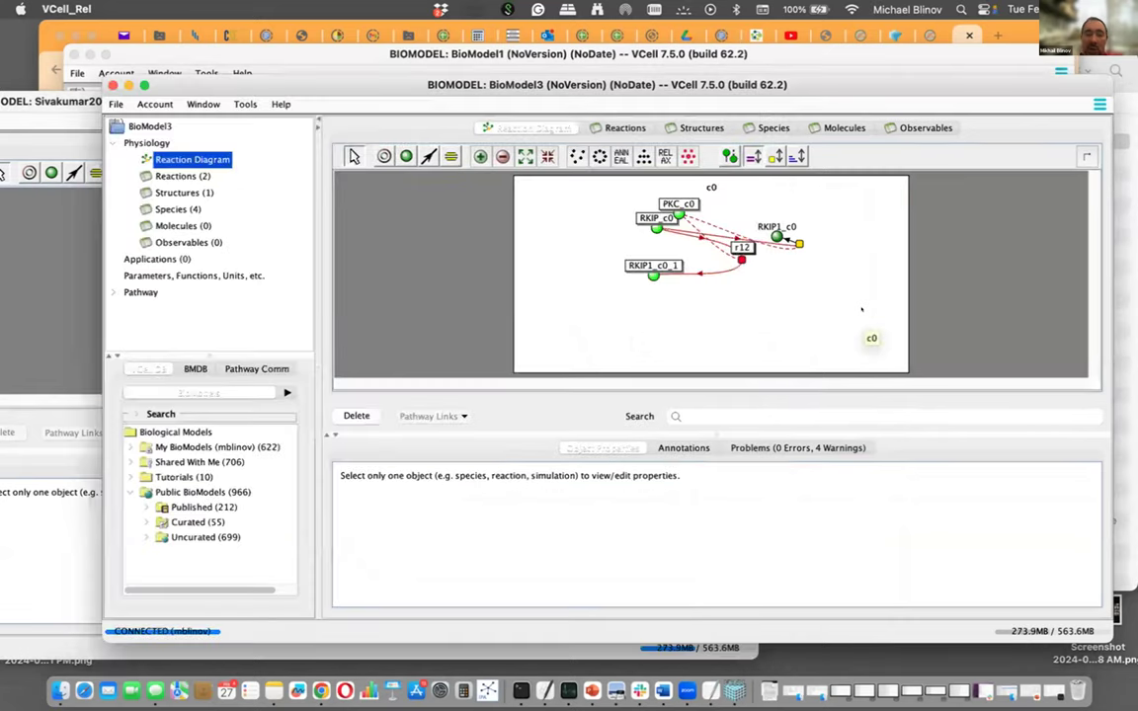
click(861, 310)
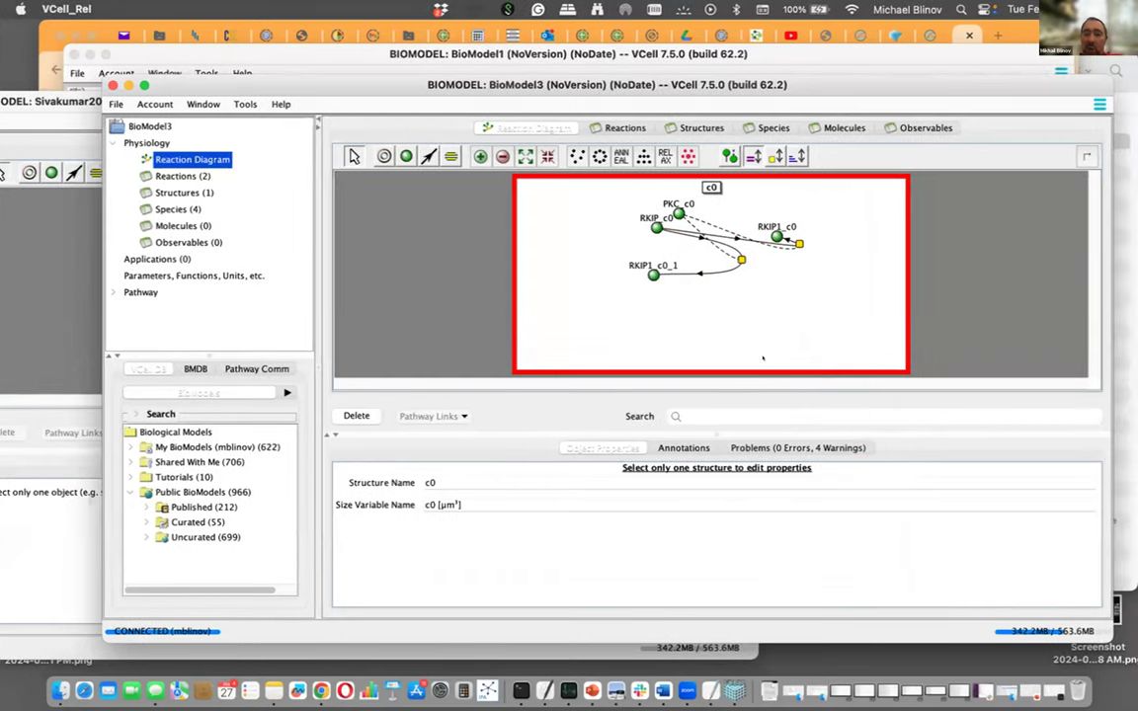
Switch to the PowerPoint presentation Common modeling pitfalls-combined on Desktop 3.
key(super+h)
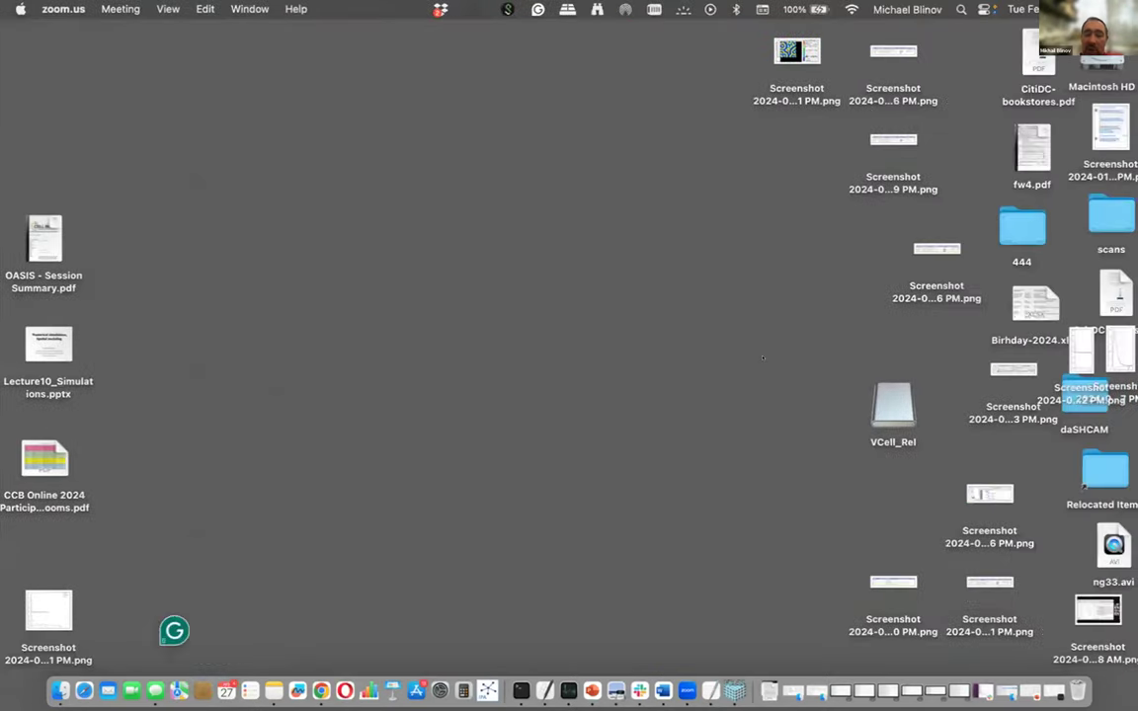
key(ctrl+Up)
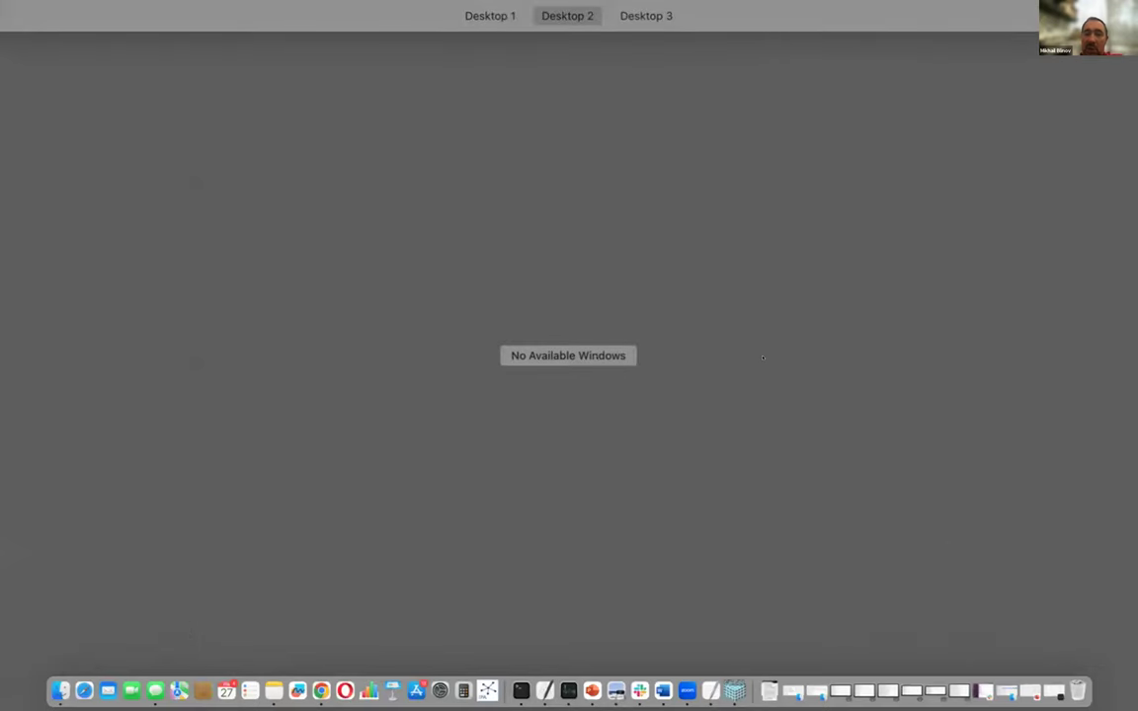
key(ctrl+Left)
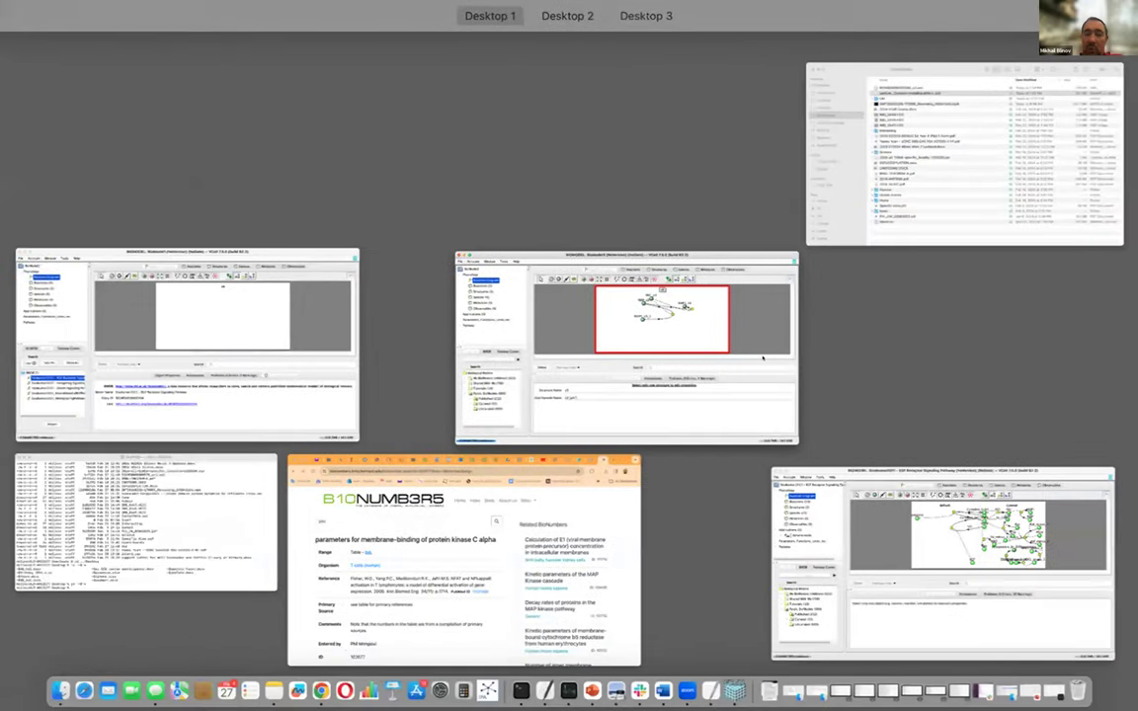
key(ctrl+Right)
key(ctrl+Right)
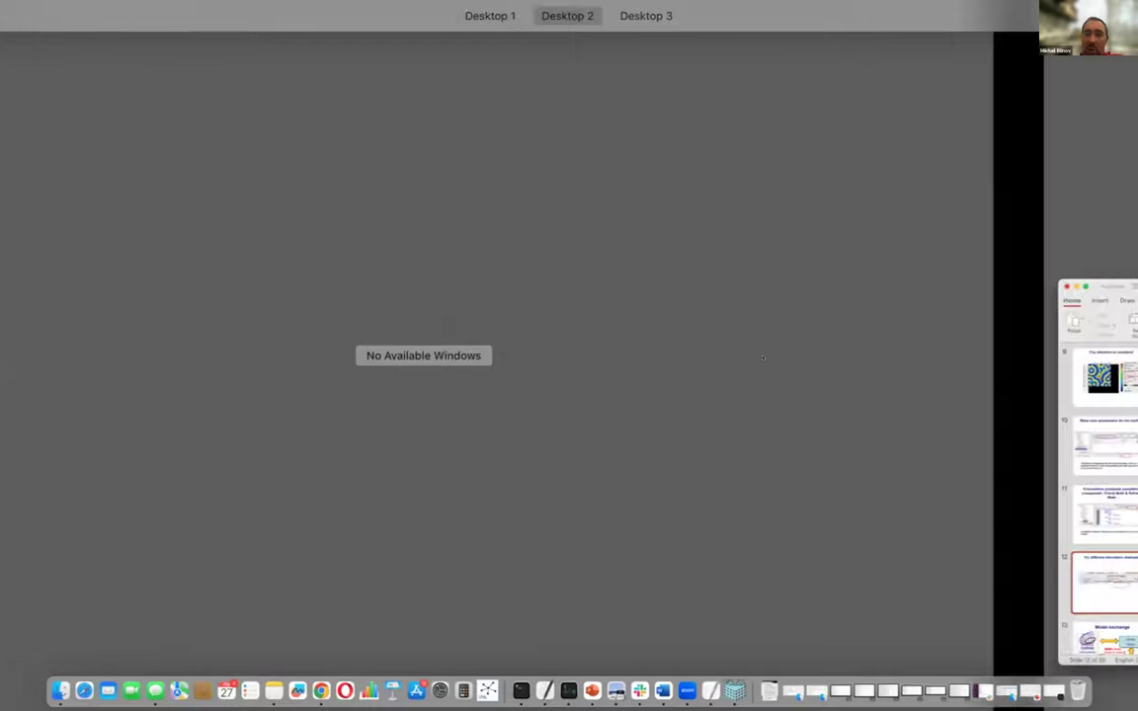
click(573, 411)
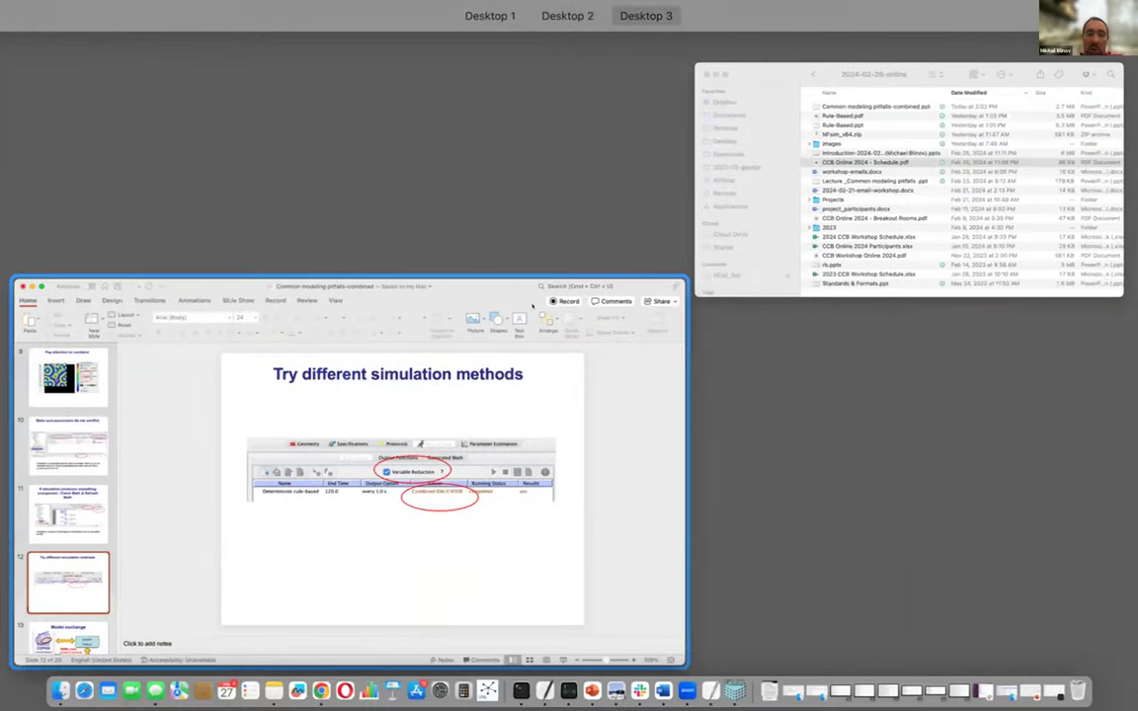
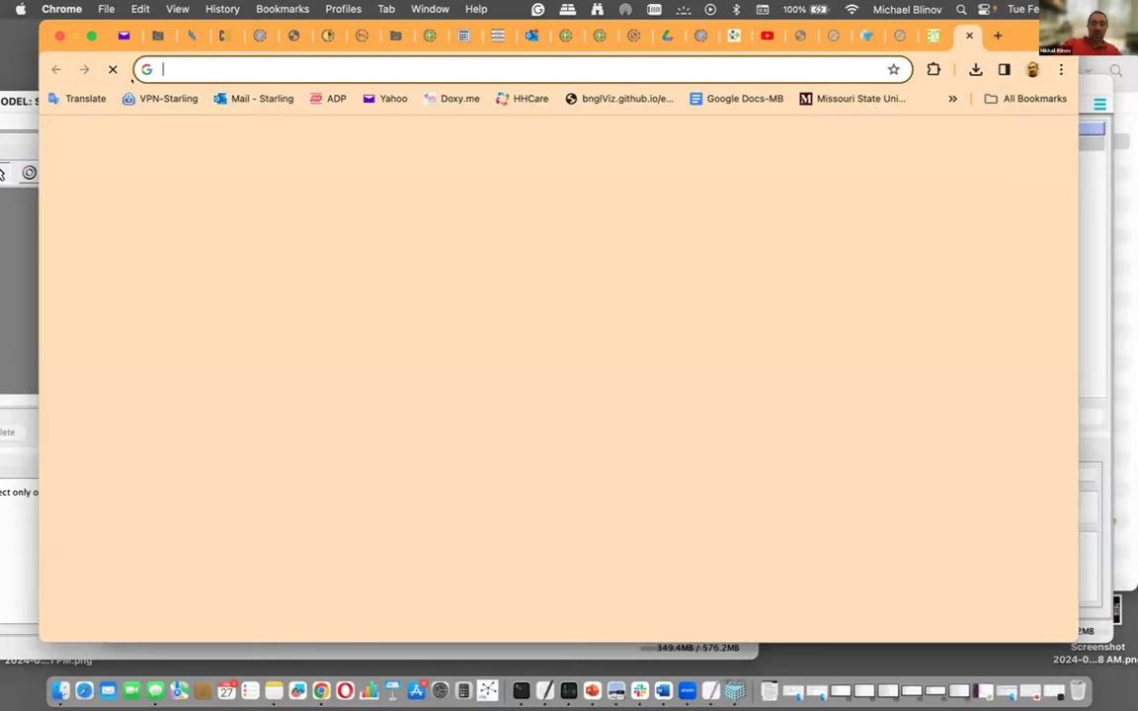
Find the SABIO-RK website in Chrome and search its reaction kinetics database for PKC.
text(sabio-rk)
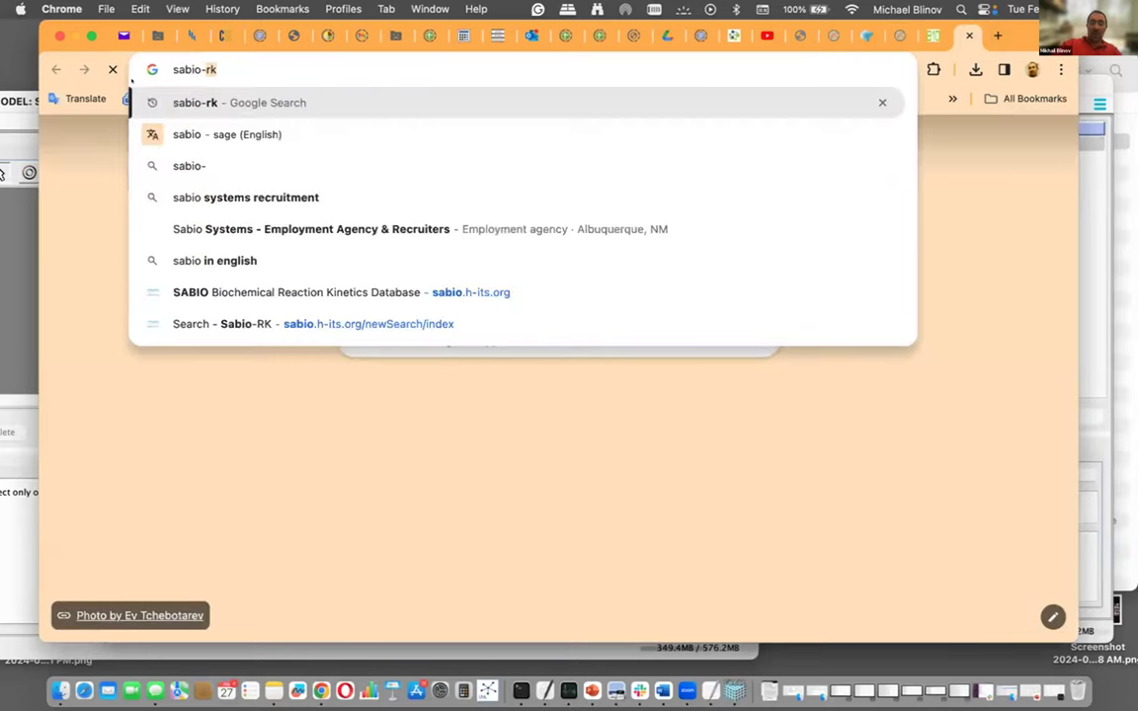
key(Return)
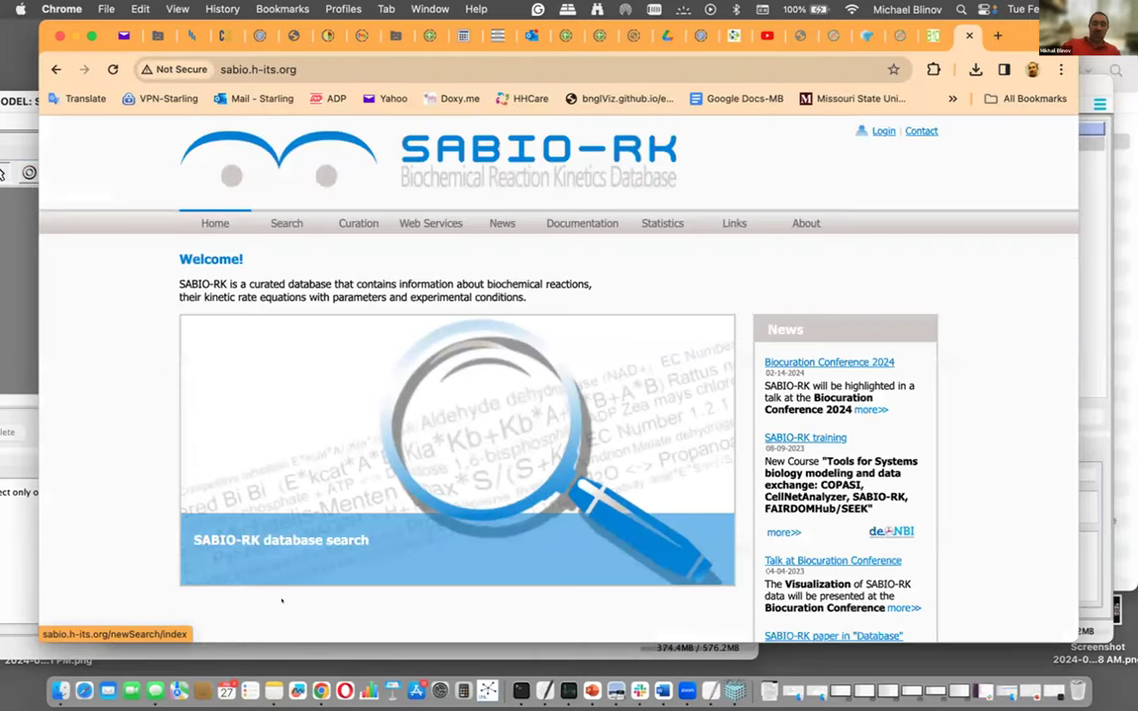
click(282, 536)
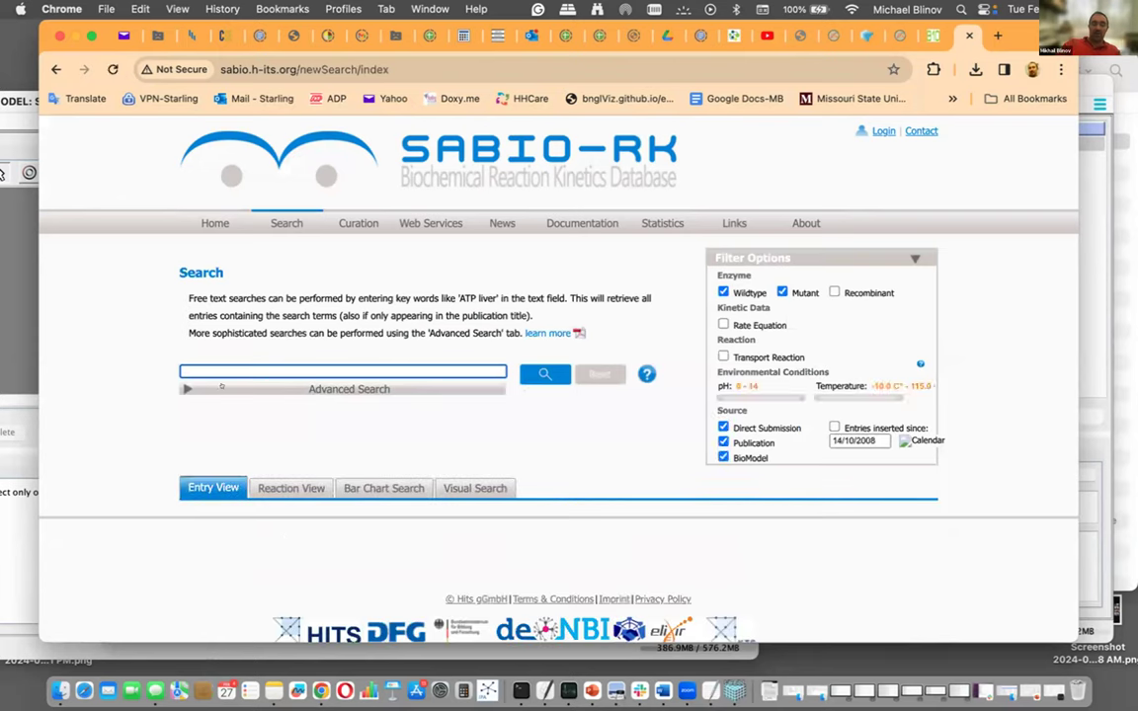
text(PKC)
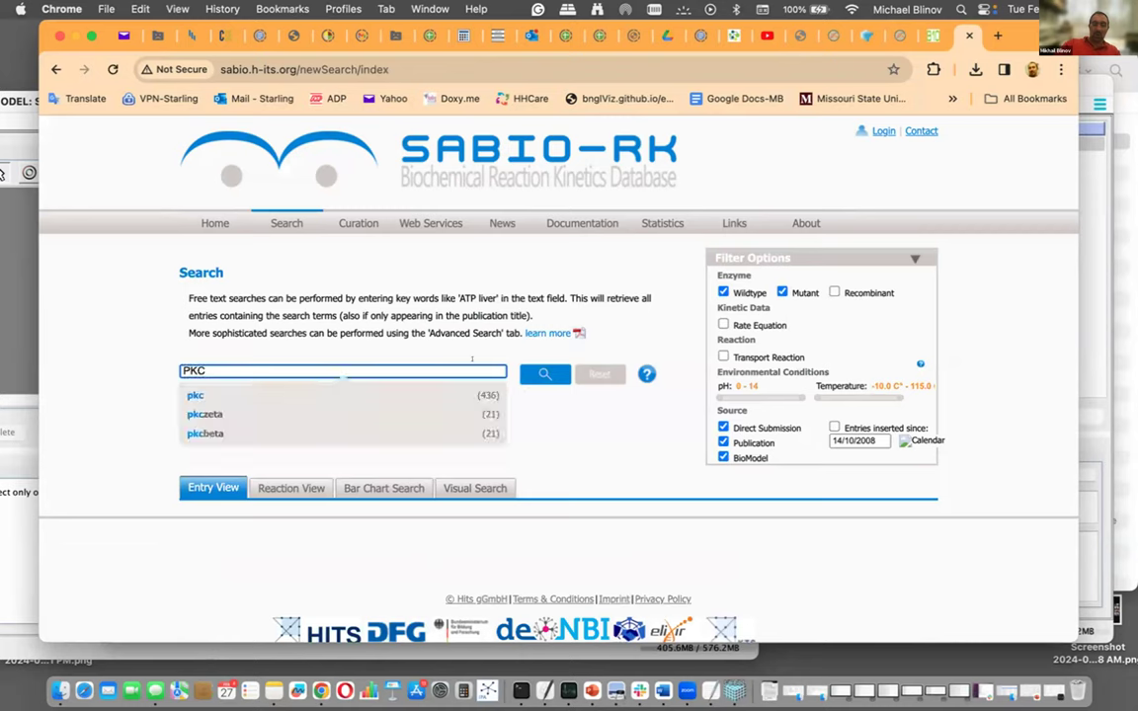
key(Return)
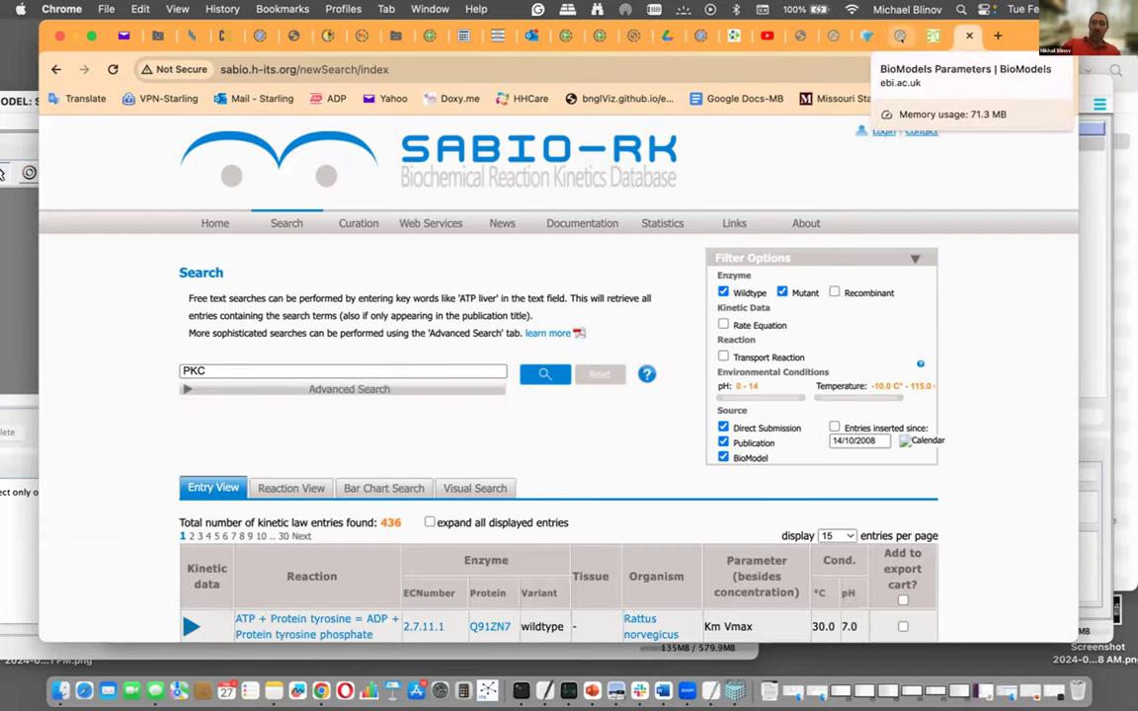
Download the EGFR downregulation pathway from the open Reactome page in SBML format.
click(889, 36)
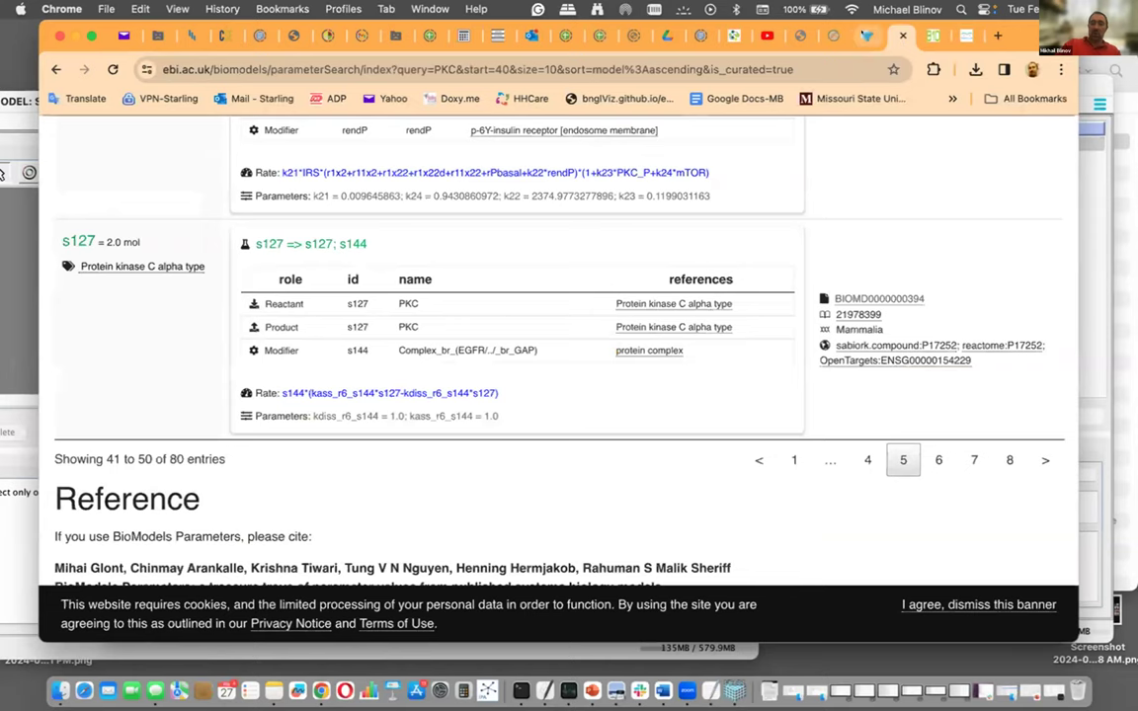
click(866, 35)
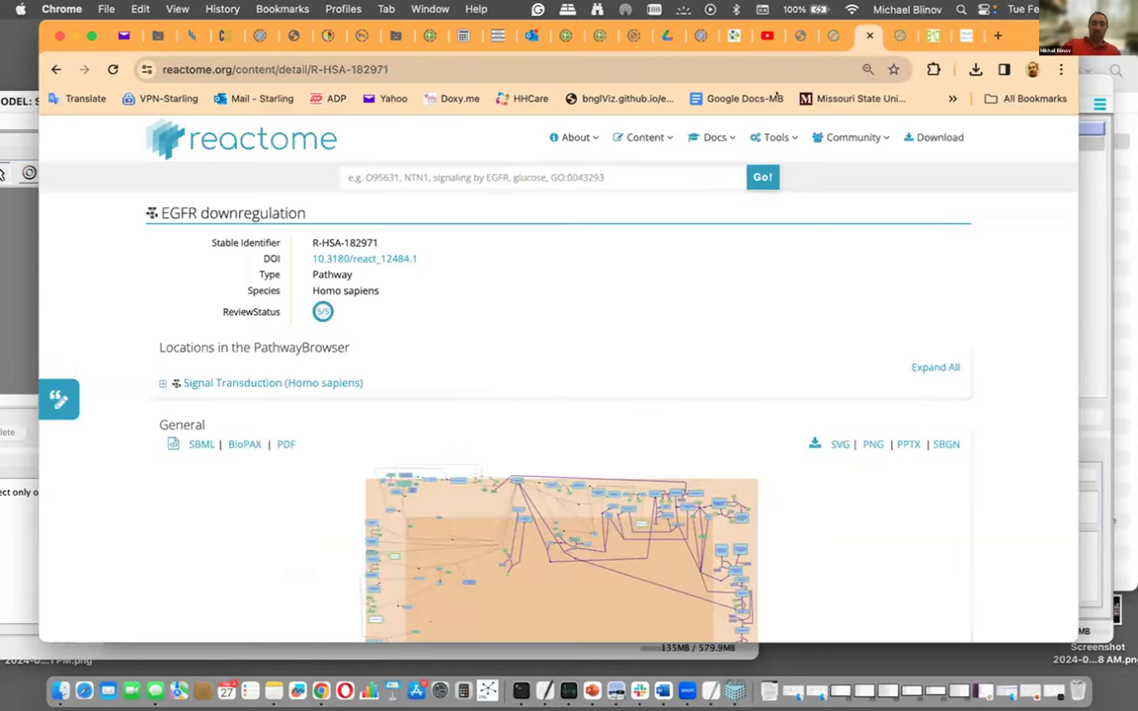
click(198, 444)
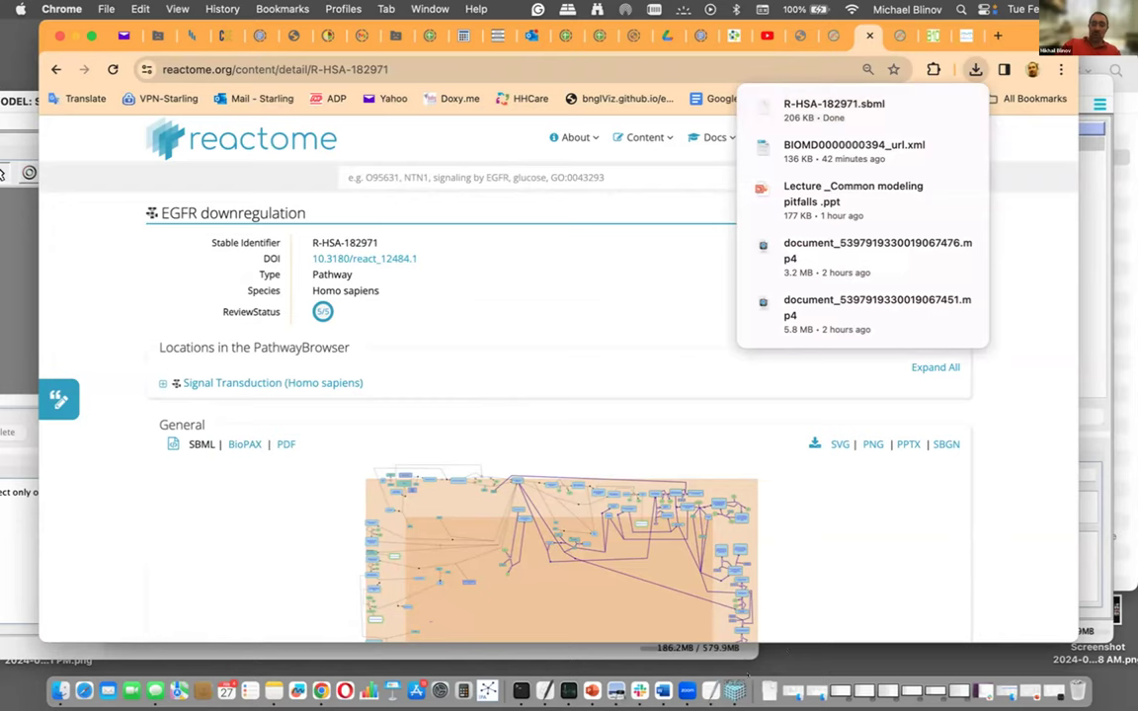
Switch to VCell, start a model import and look through the Desktop folder for the downloaded SBML file.
click(735, 691)
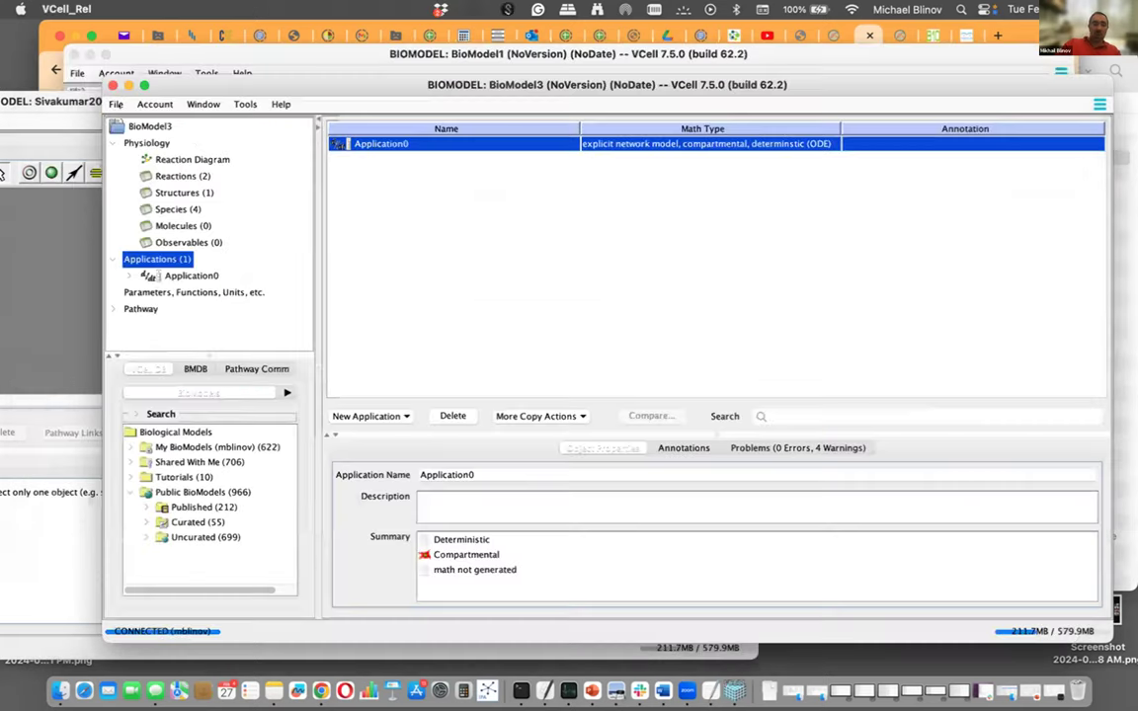
click(115, 104)
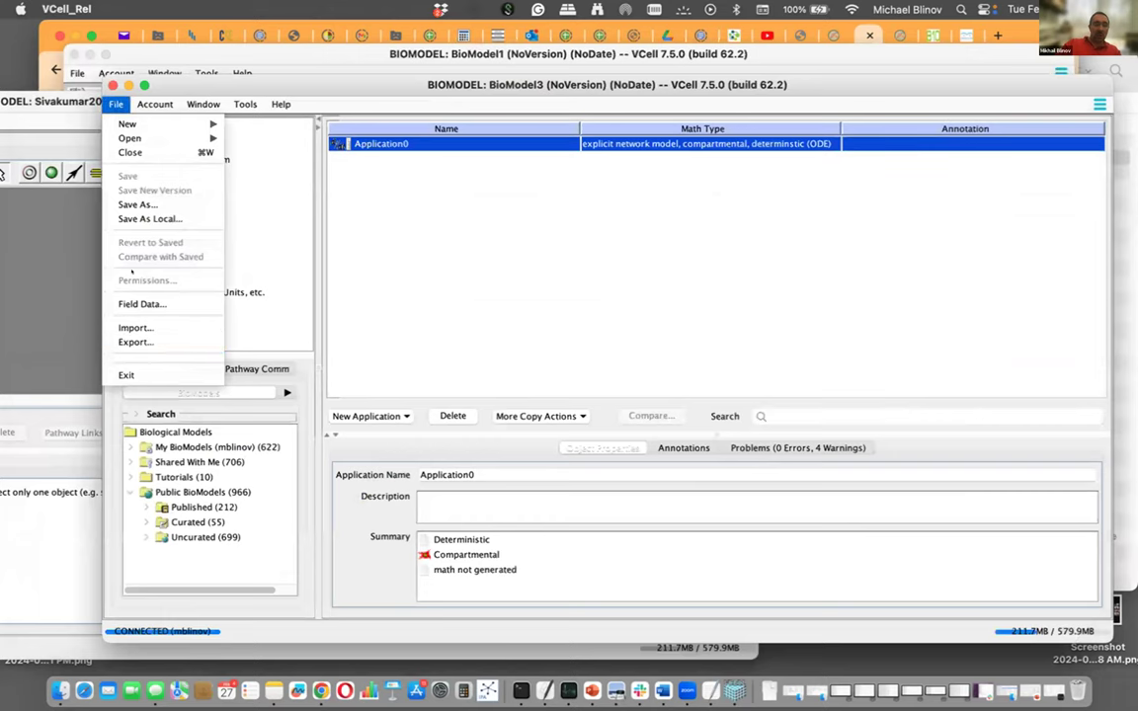
click(131, 323)
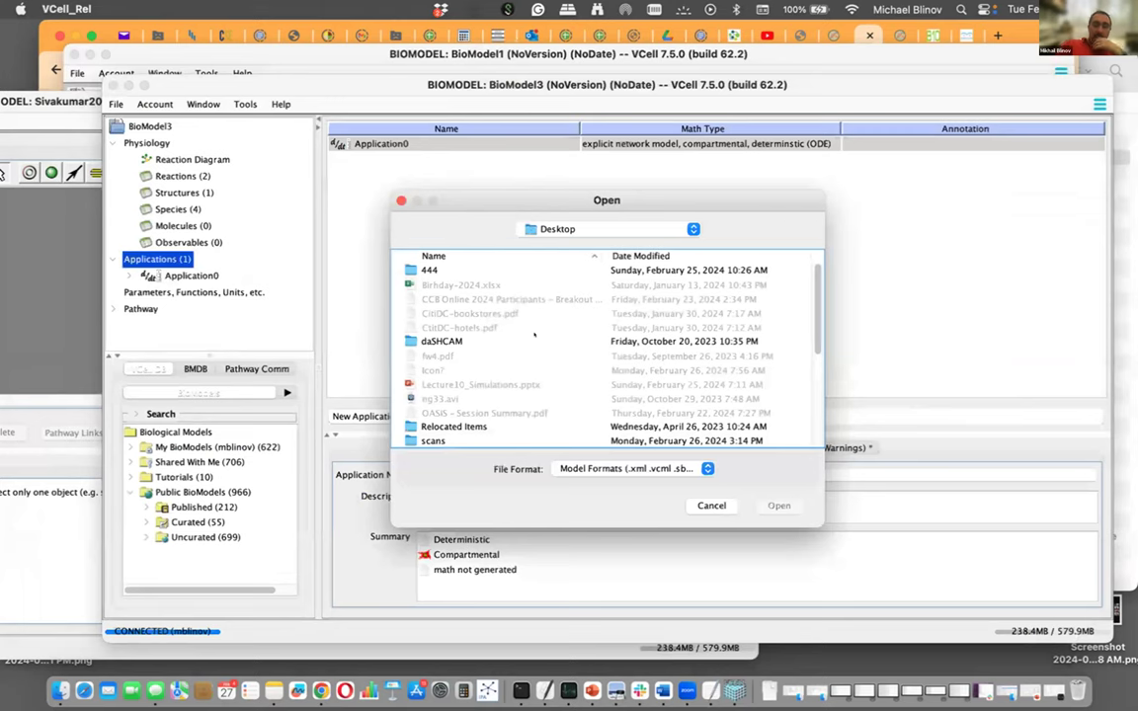
scroll(535, 334, down, 10)
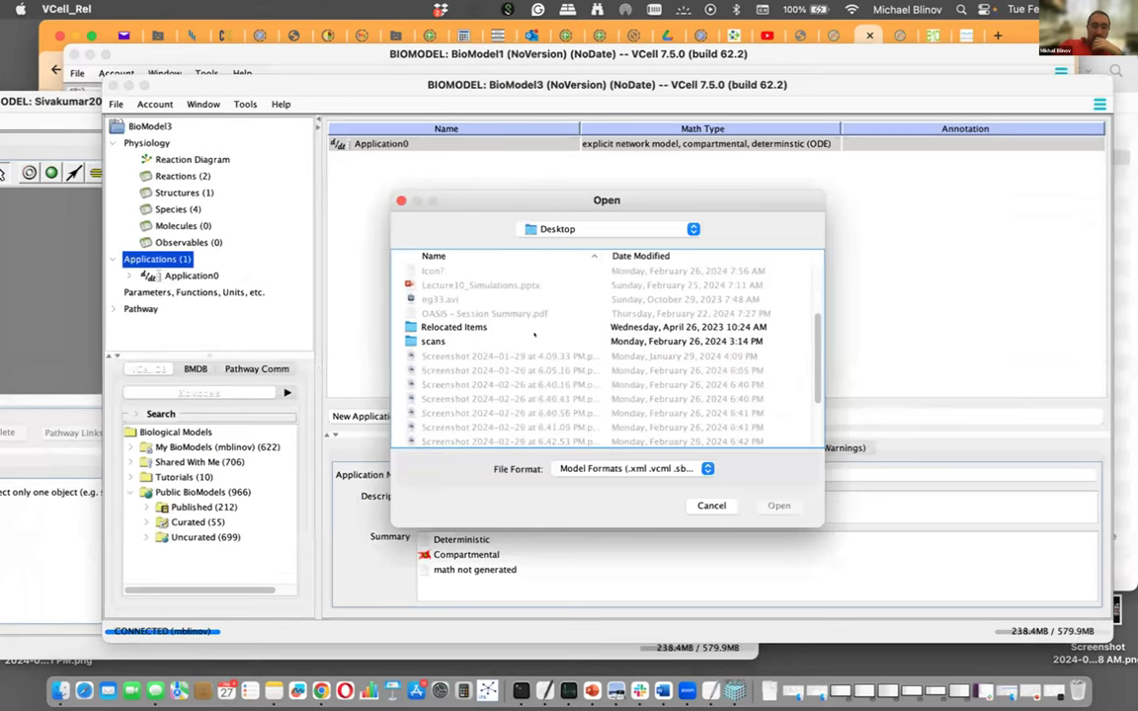
scroll(534, 333, up, 10)
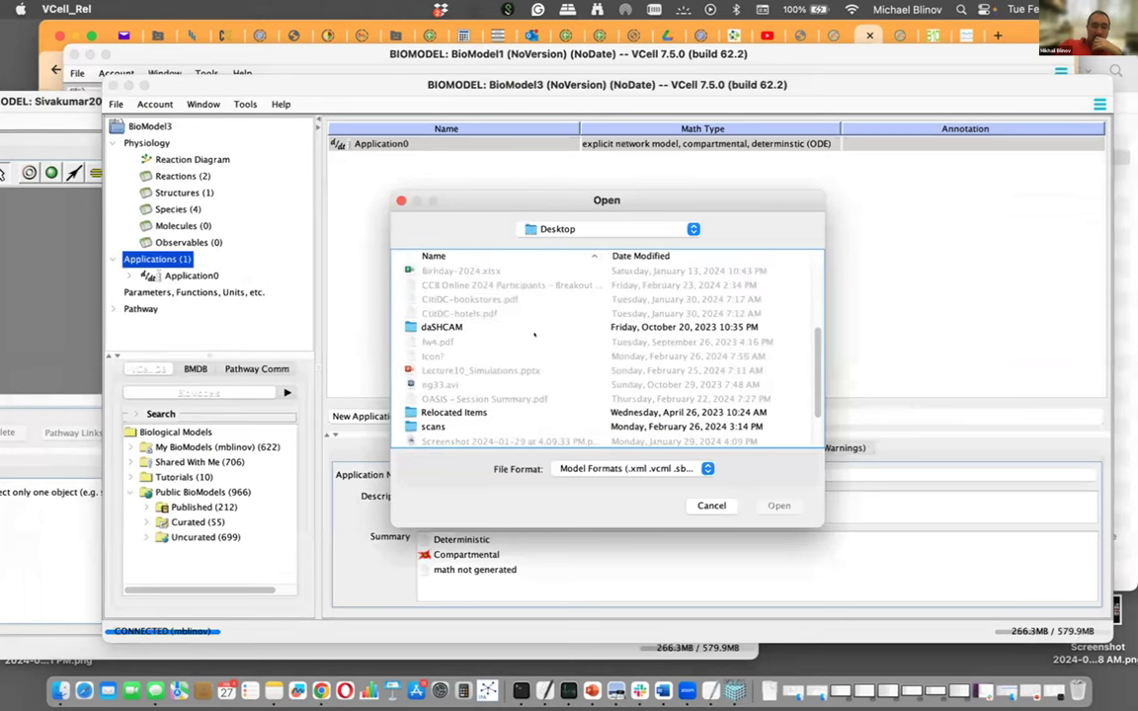
scroll(534, 334, down, 3)
scroll(534, 333, up, 3)
scroll(534, 334, down, 1)
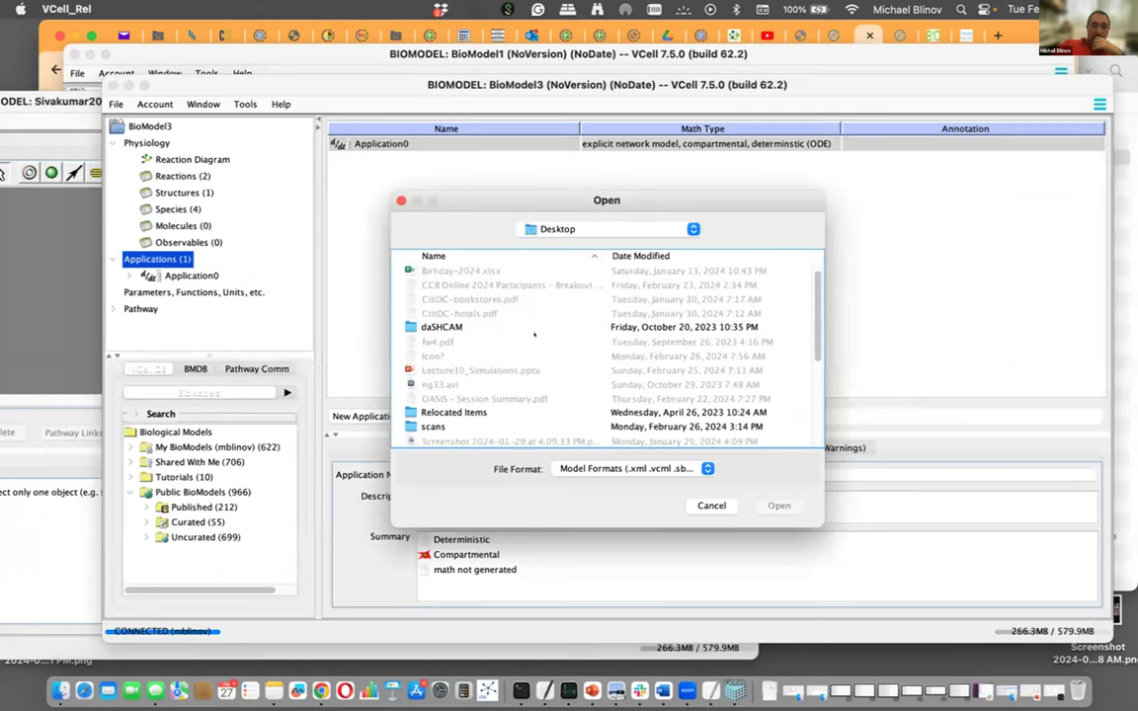
Return to Chrome and show the downloaded R-HSA-182971.sbml file in its Finder folder.
click(1006, 42)
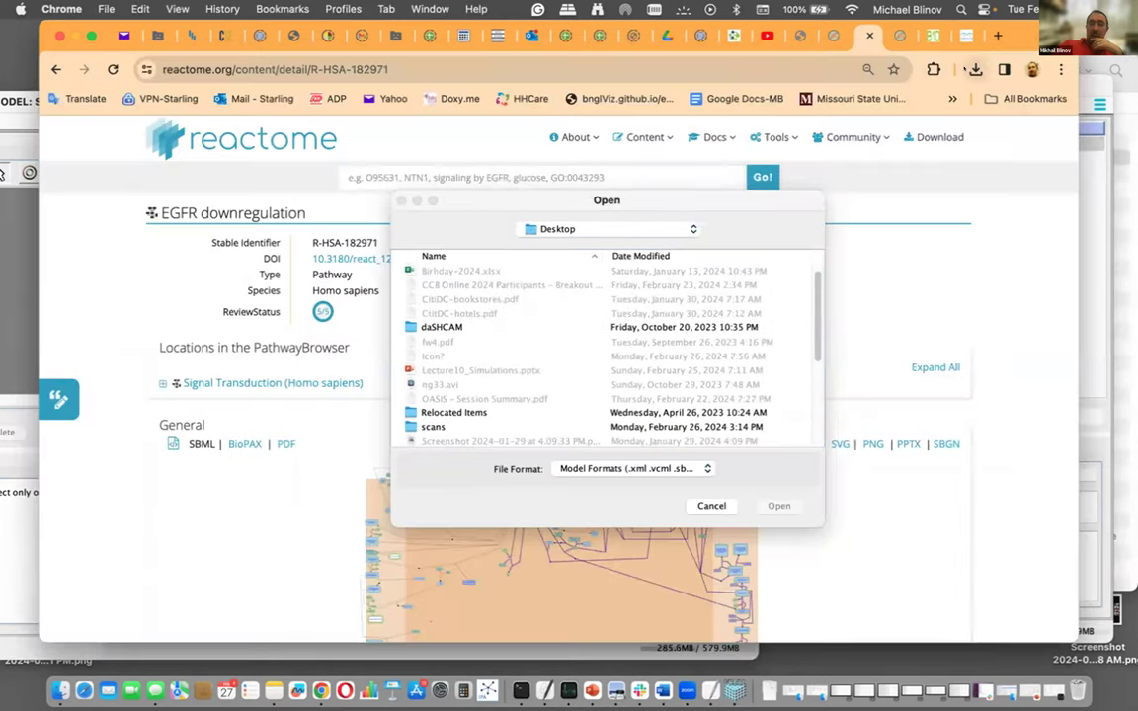
click(973, 69)
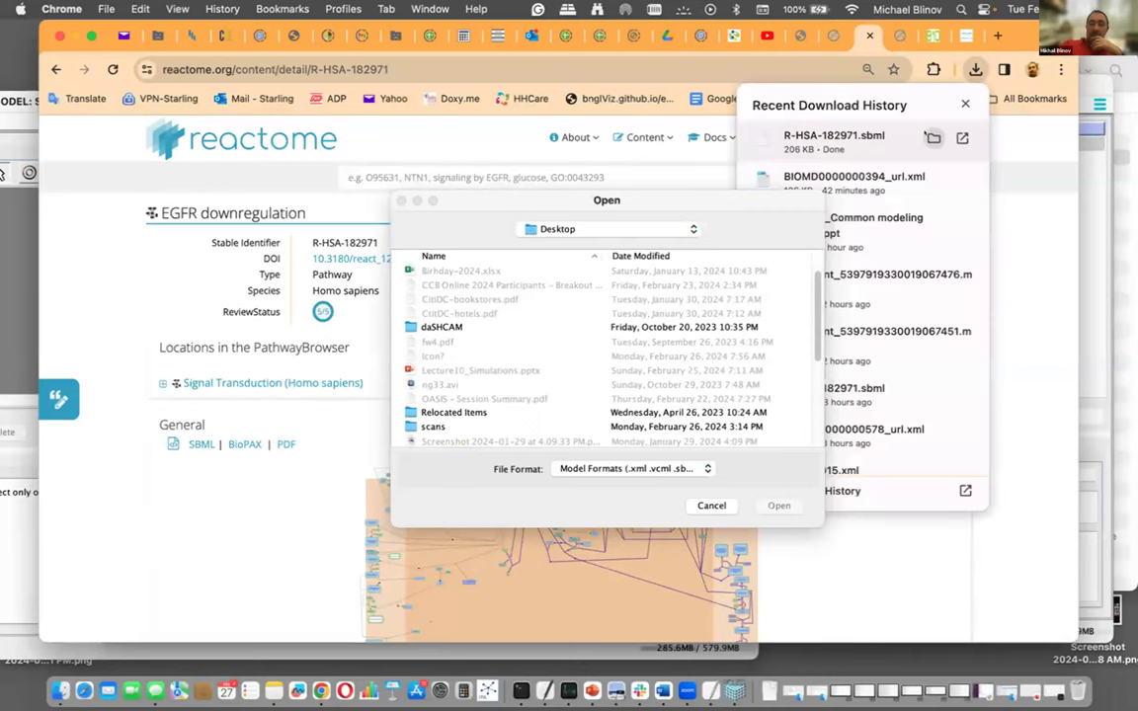
click(932, 137)
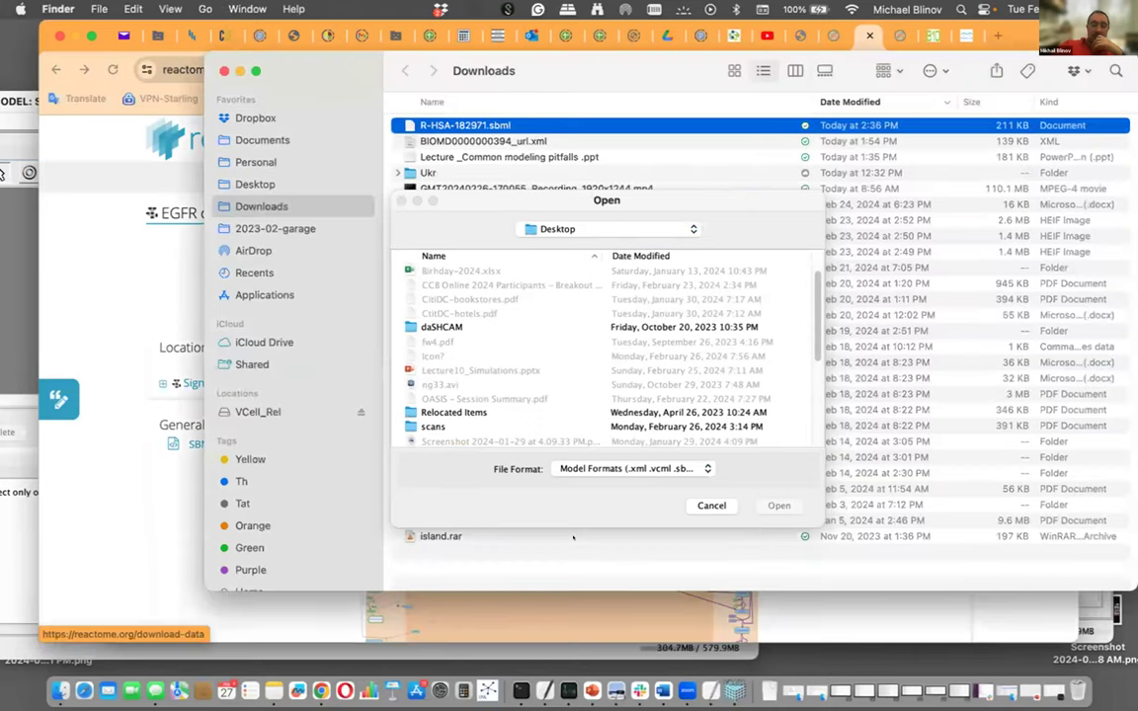
In VCell's model import dialog, browse up to the Users folder and into the Downloads folder of the user's home directory.
click(684, 221)
click(687, 223)
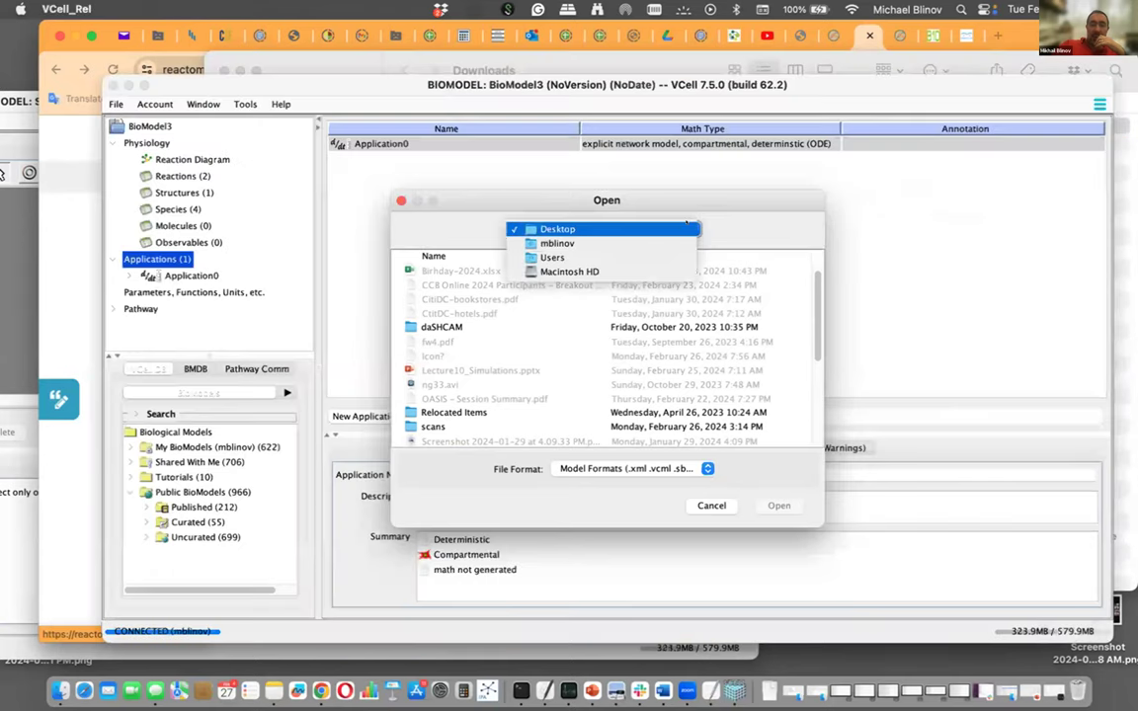
click(687, 229)
click(686, 223)
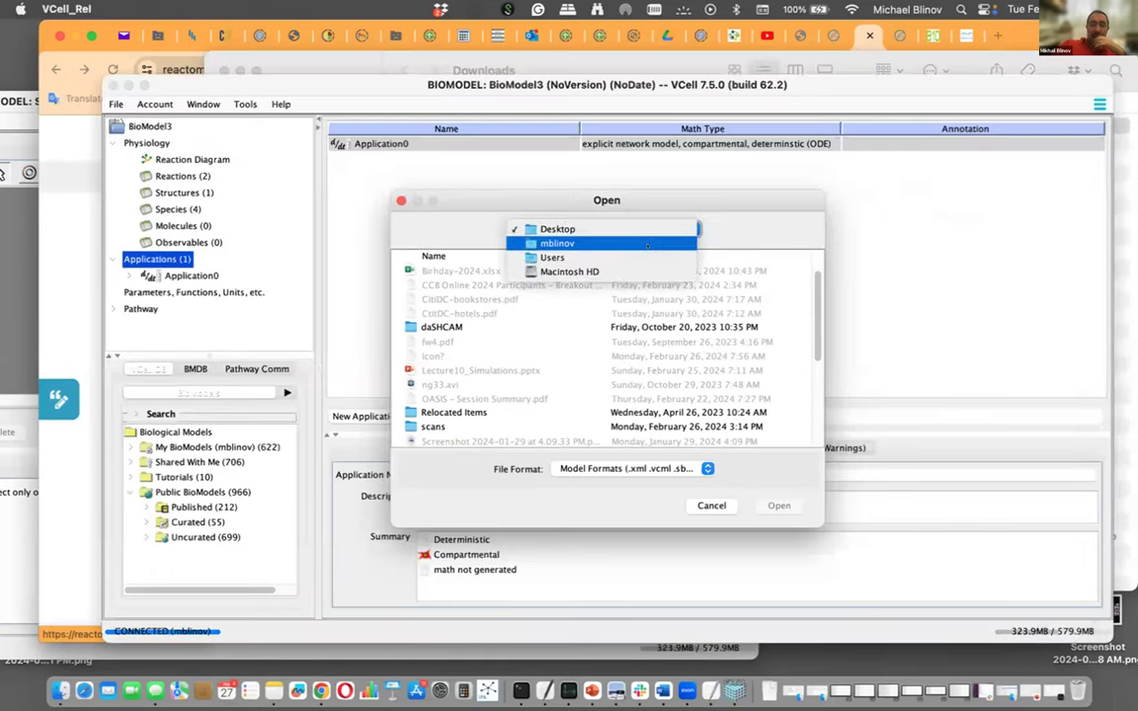
click(632, 253)
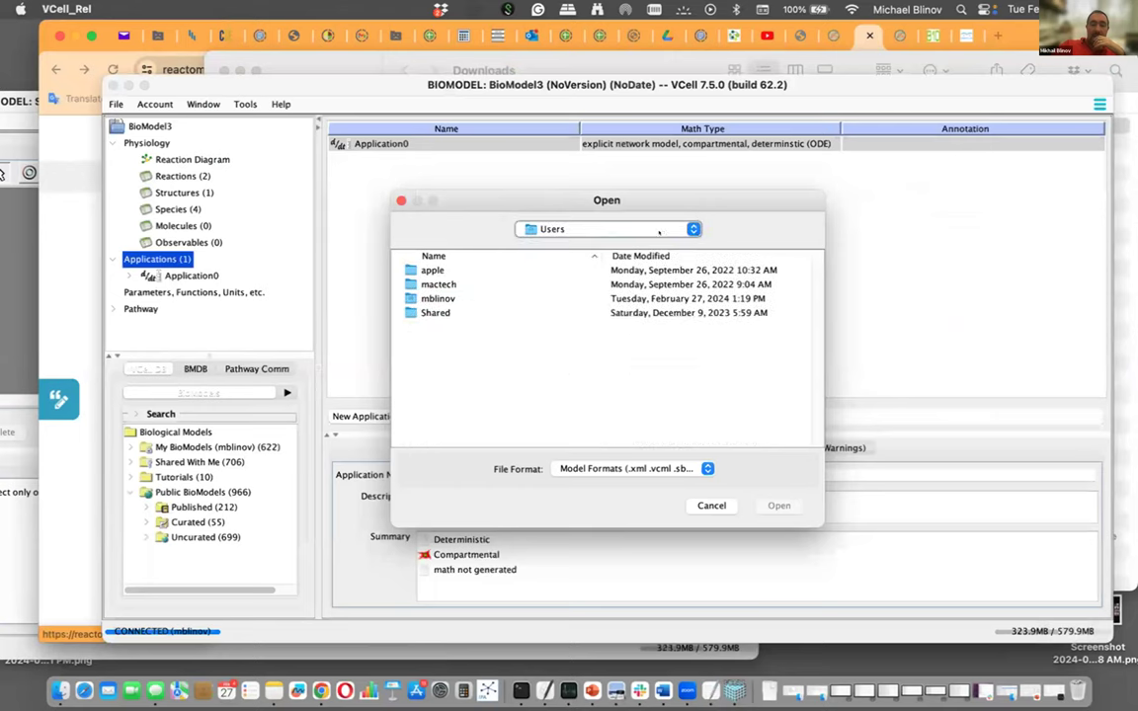
click(659, 230)
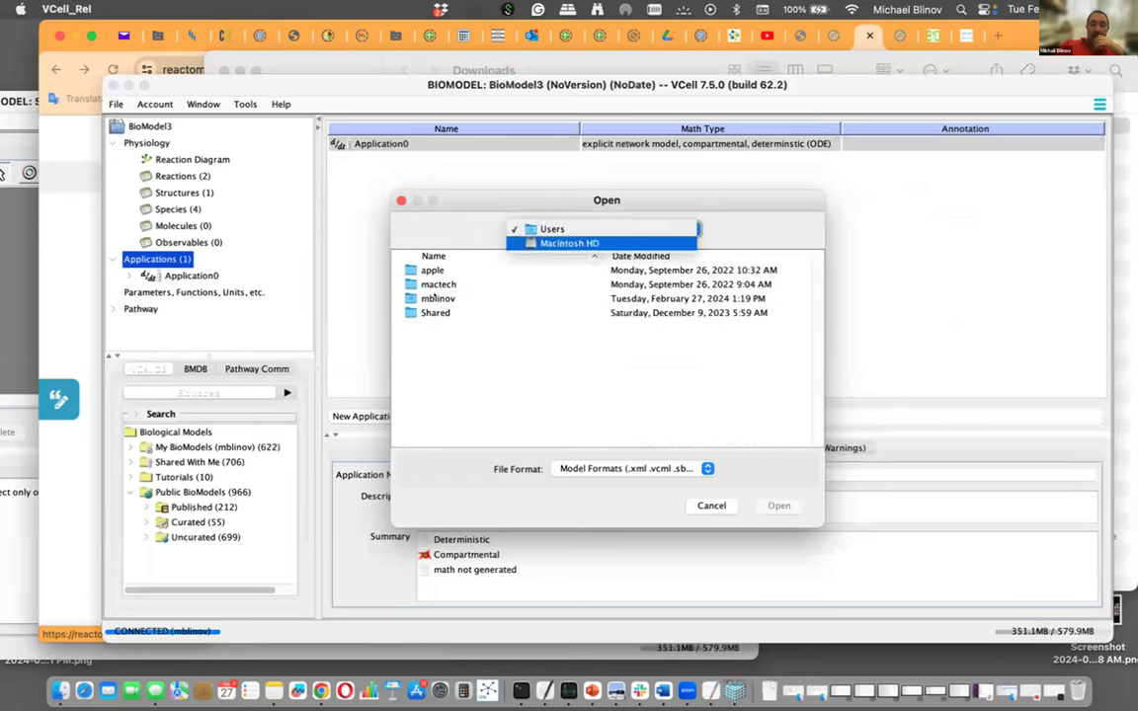
double_click(435, 297)
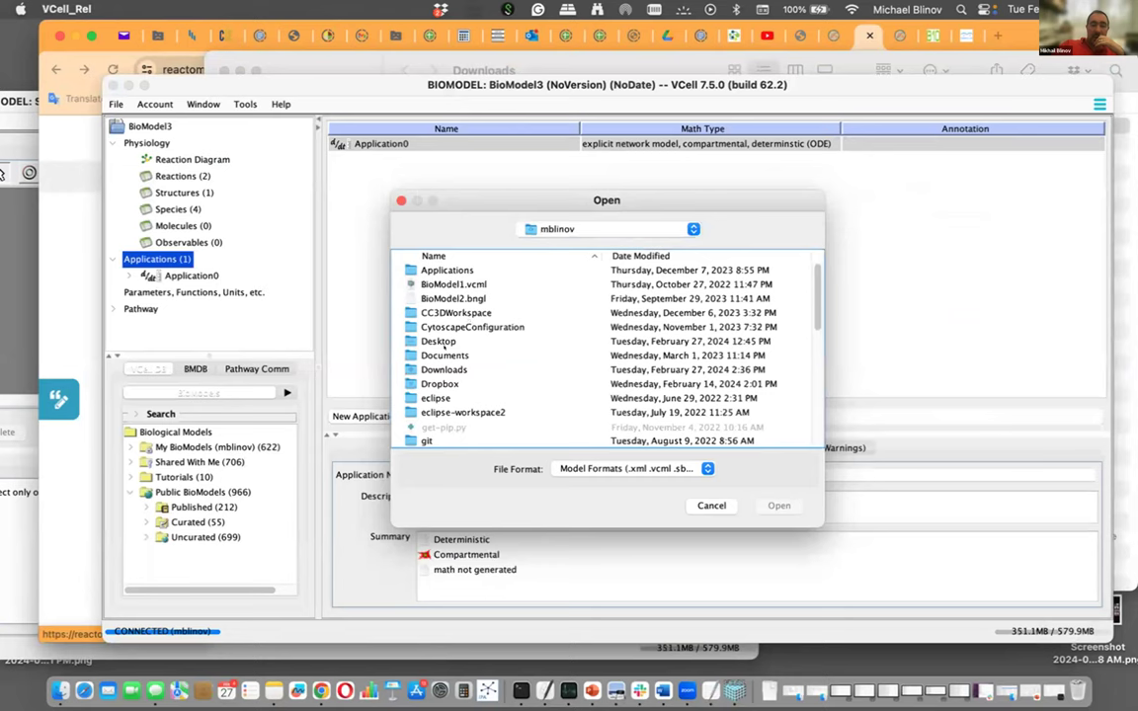
double_click(444, 369)
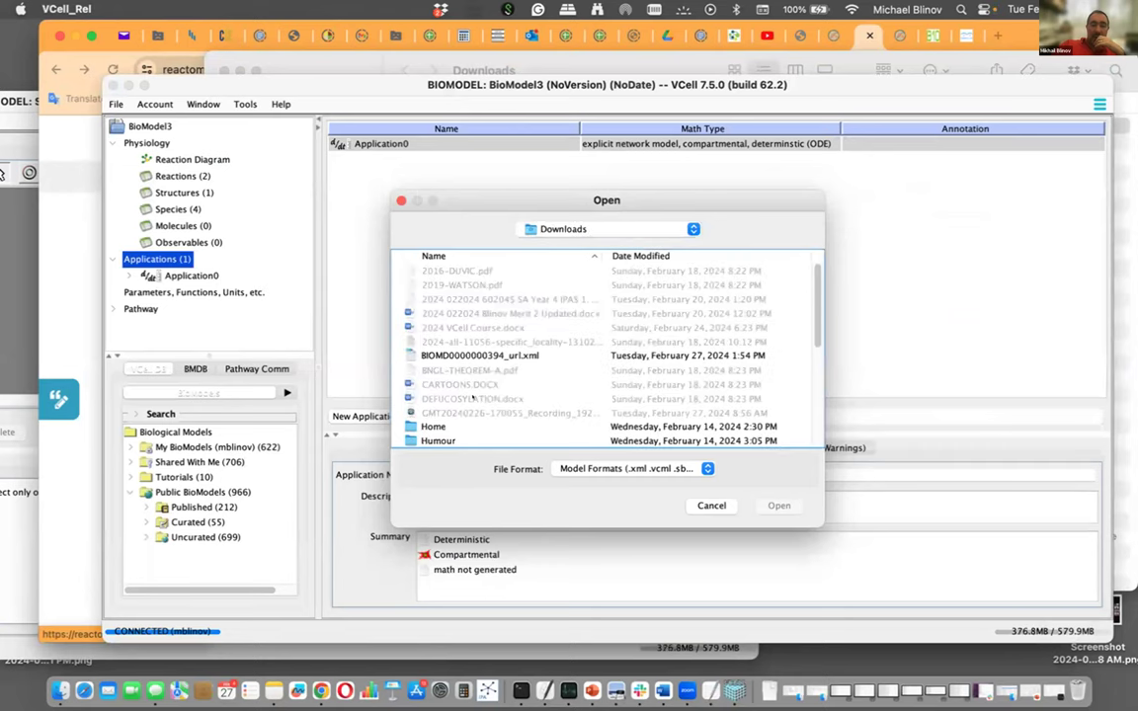
Import the R-HSA-182971.sbml file from Downloads as a new model and dismiss the translation warning.
scroll(471, 397, down, 10)
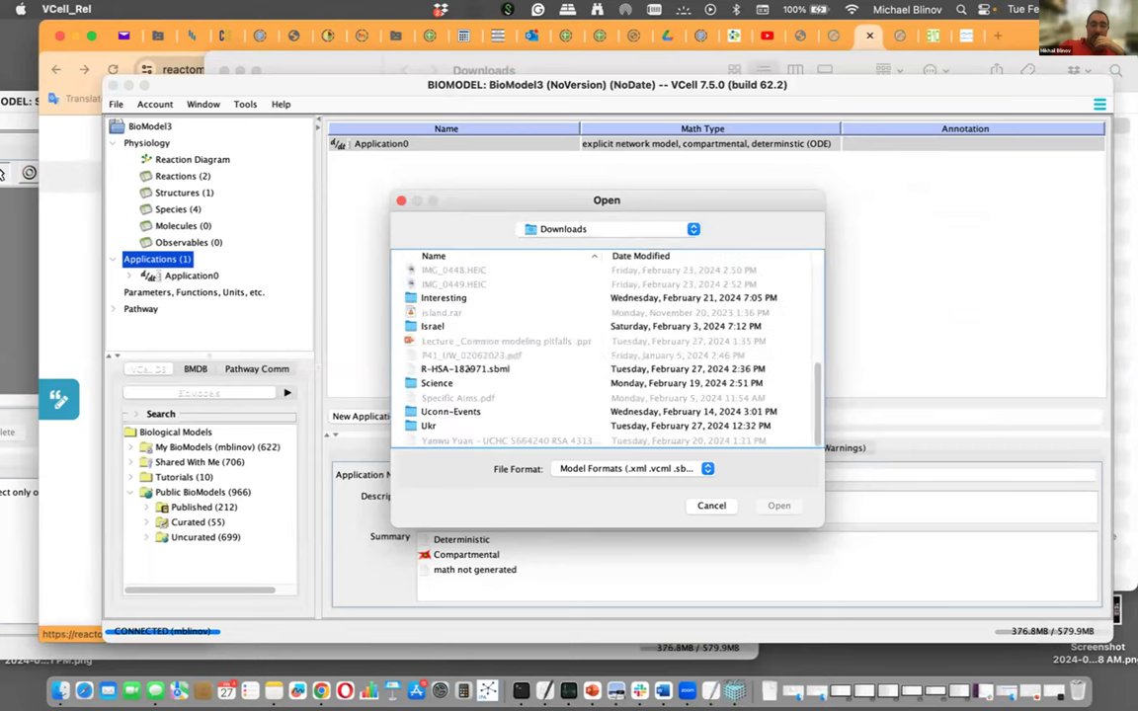
click(469, 368)
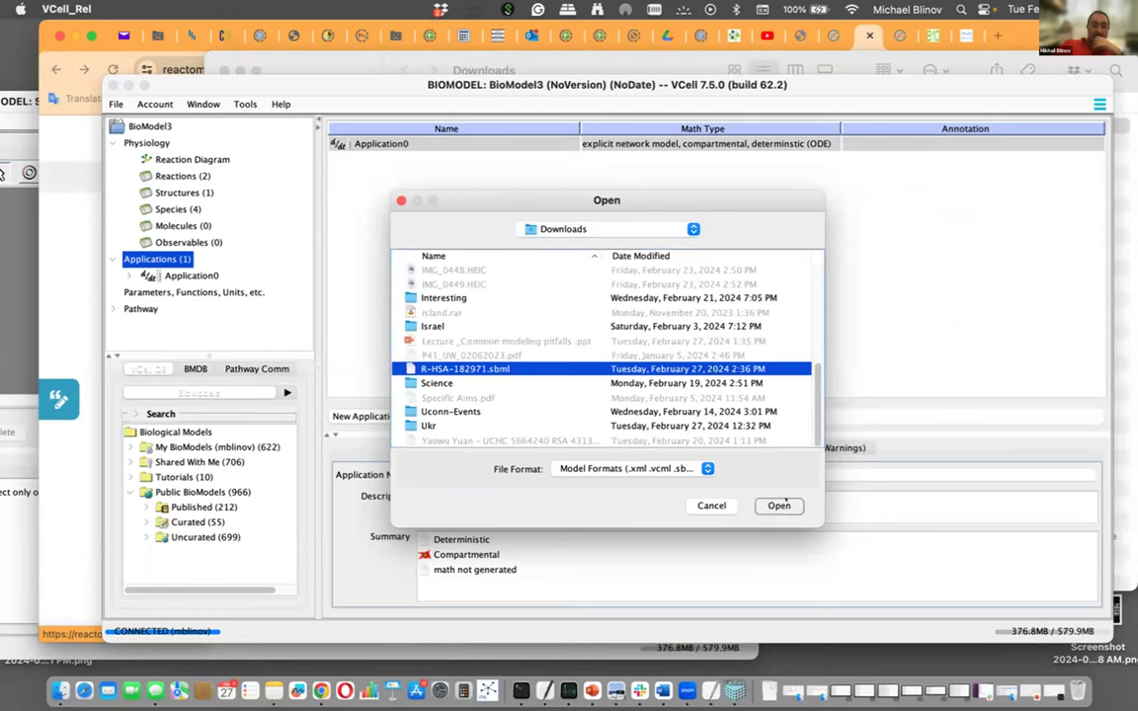
click(778, 506)
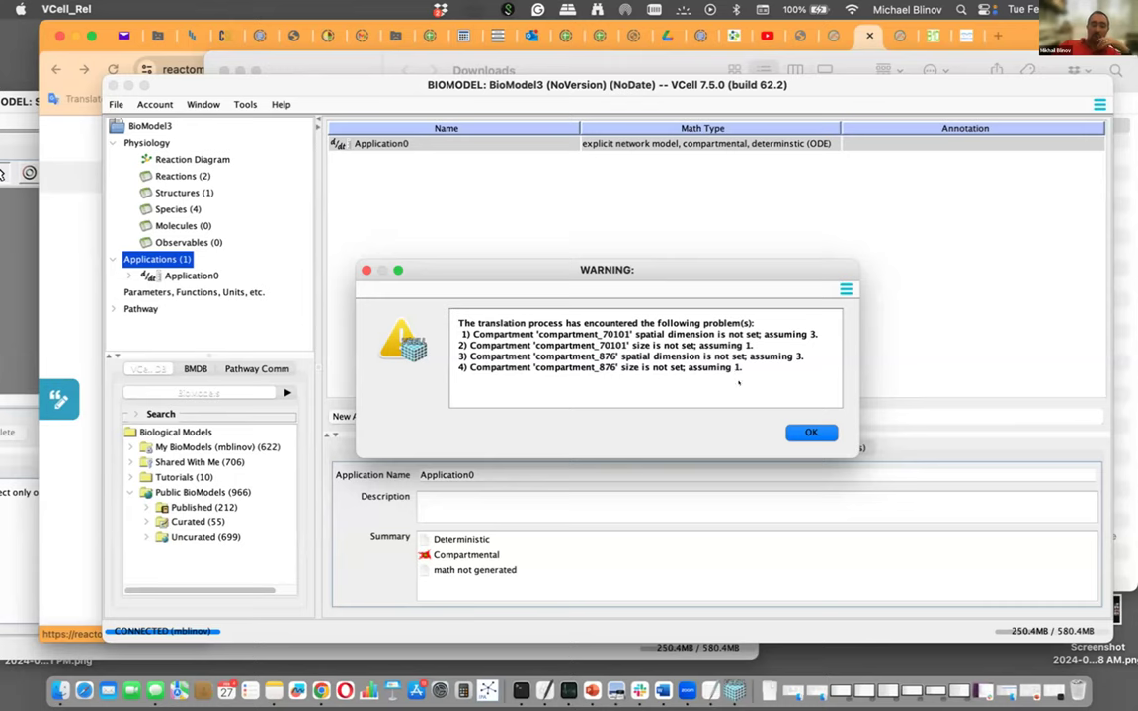
click(802, 427)
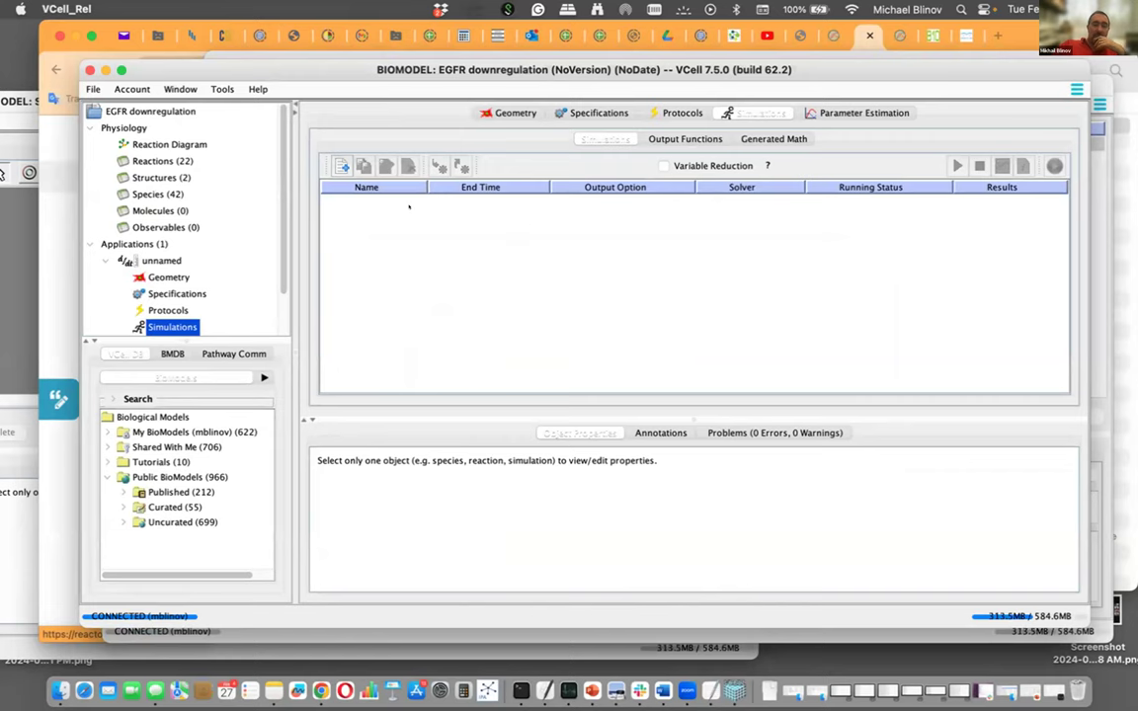
Examine the imported model's species list, the SBML name of species_182917, and the reactions list.
click(157, 193)
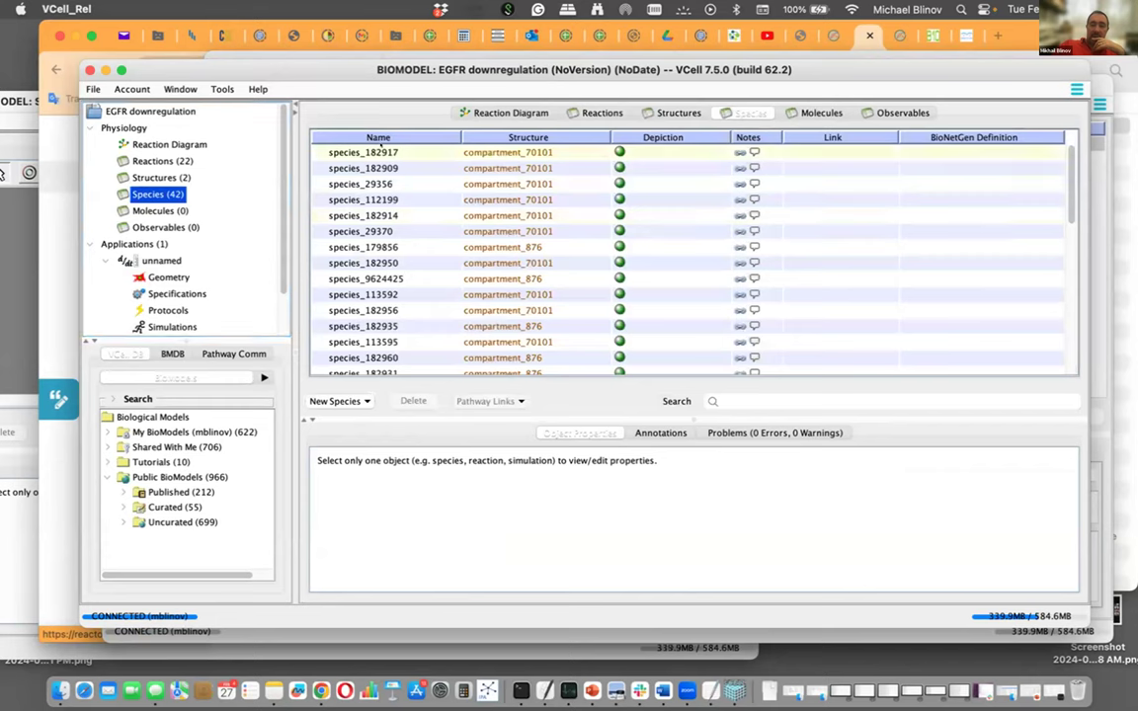
click(381, 147)
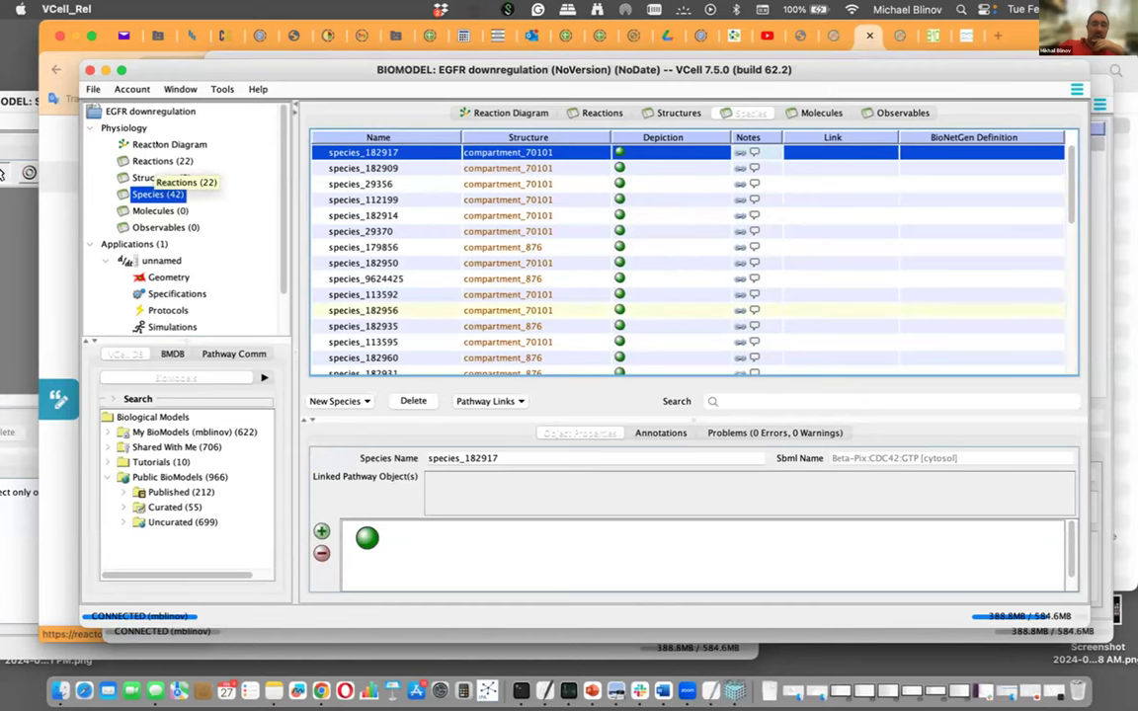
click(162, 161)
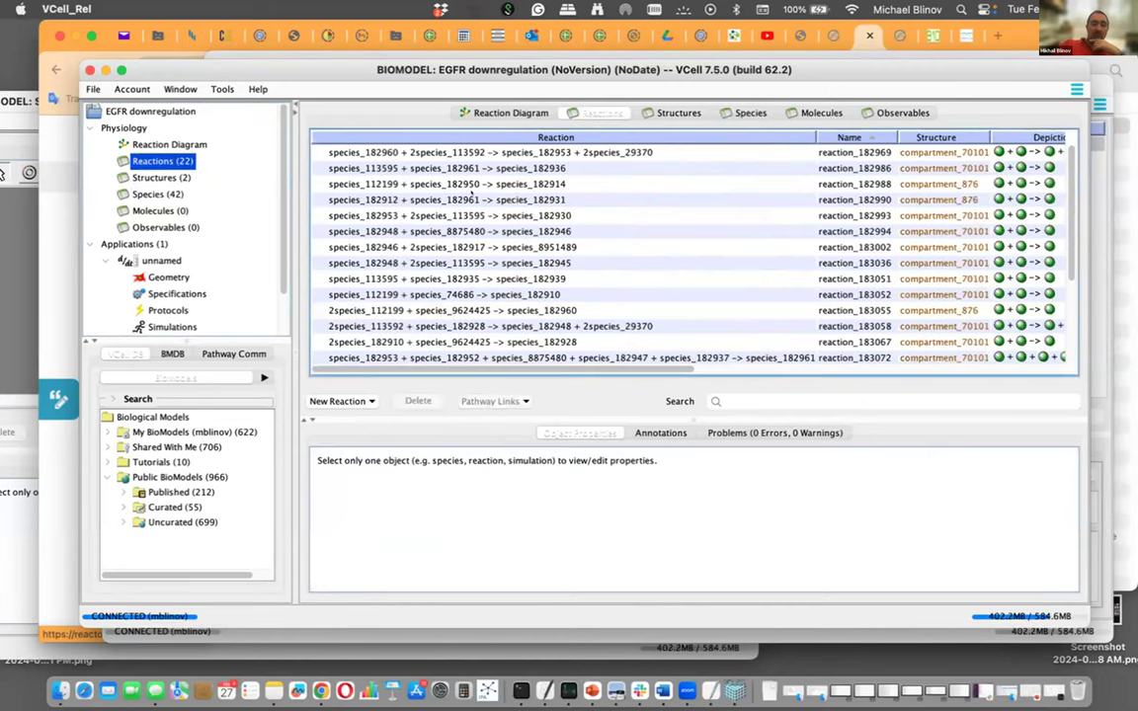
Rearrange the layout of the reaction diagram and inspect the properties of compartment_876 and species_6785699.
key(Up)
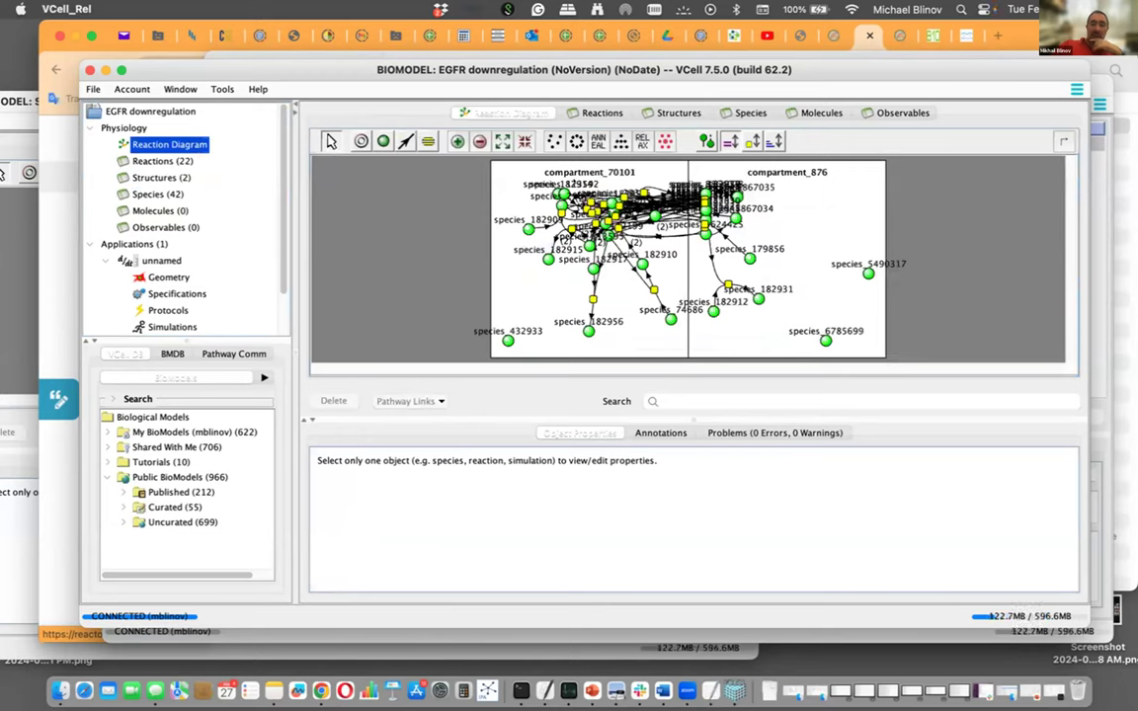
click(620, 141)
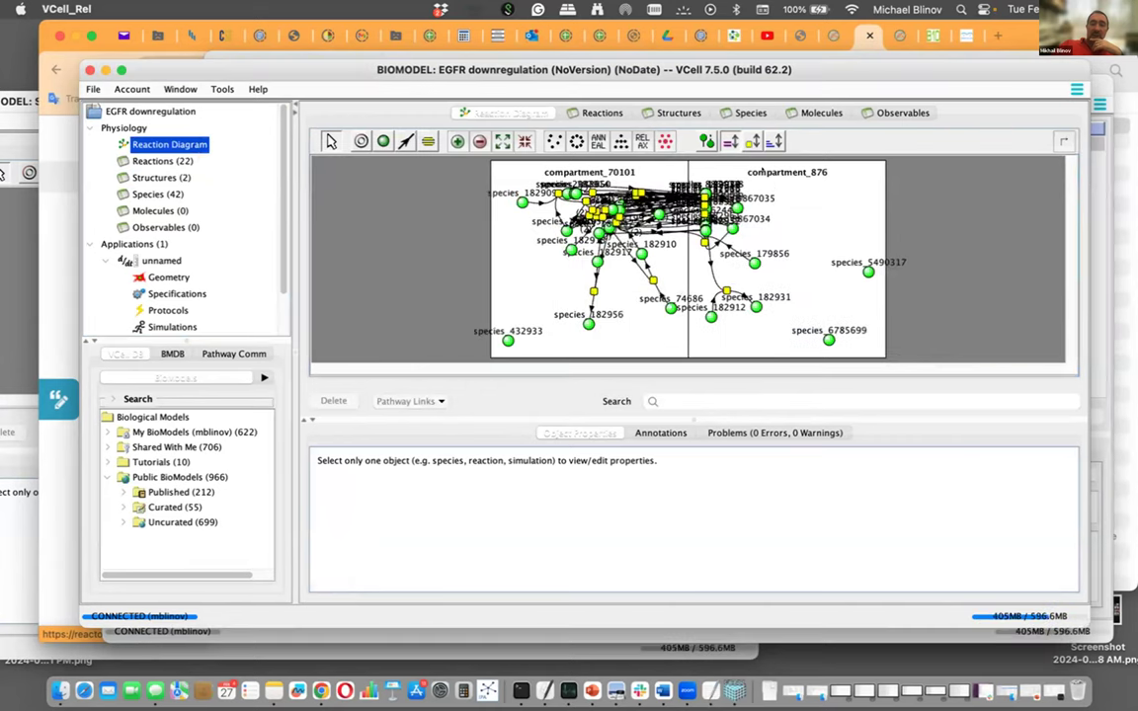
click(788, 172)
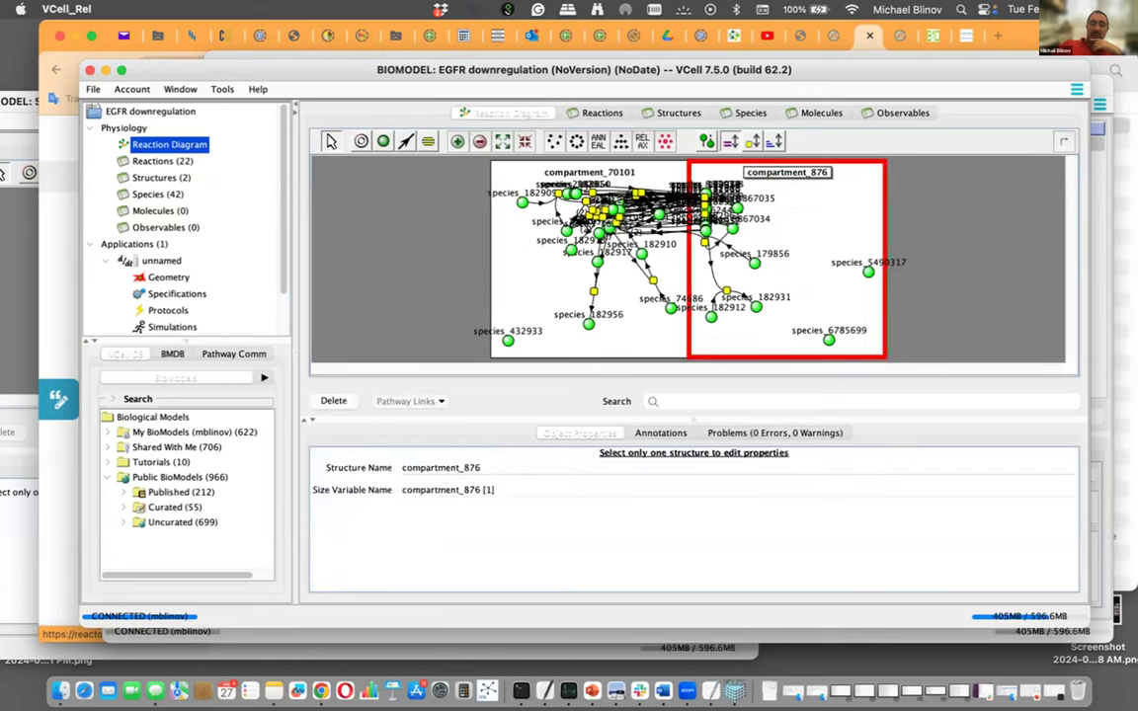
click(753, 260)
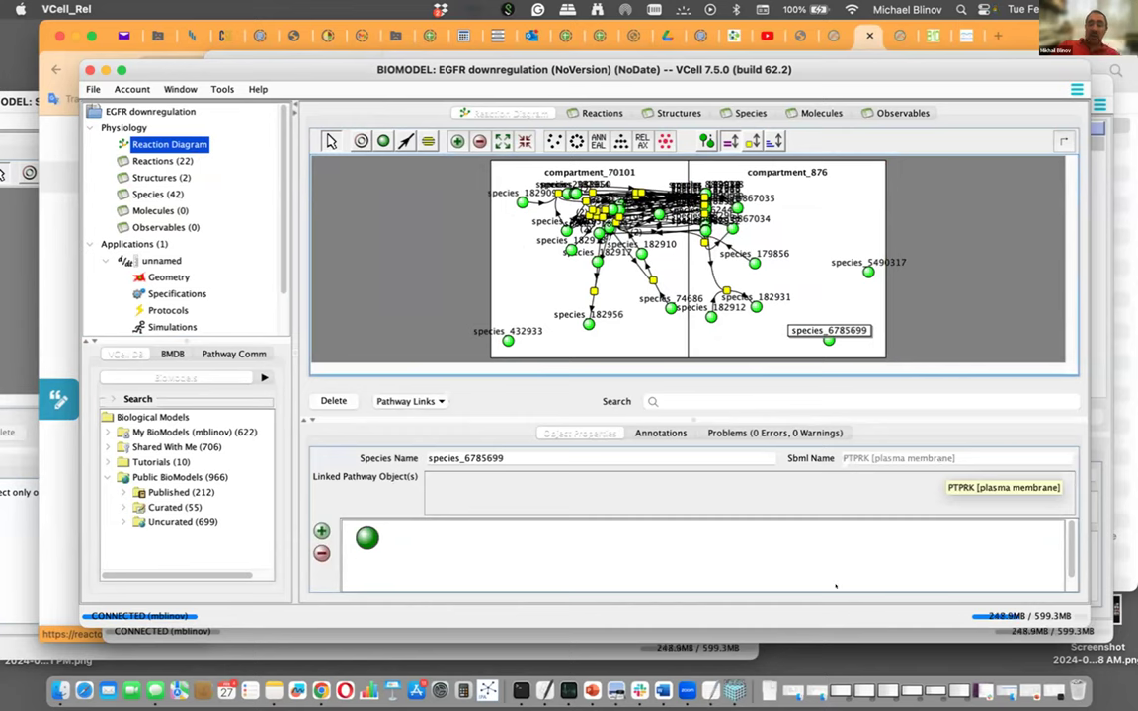
Open the Downloads folder in Finder, and in PowerPoint show slide 15 on possible SBML issues with names, units and values.
right_click(769, 690)
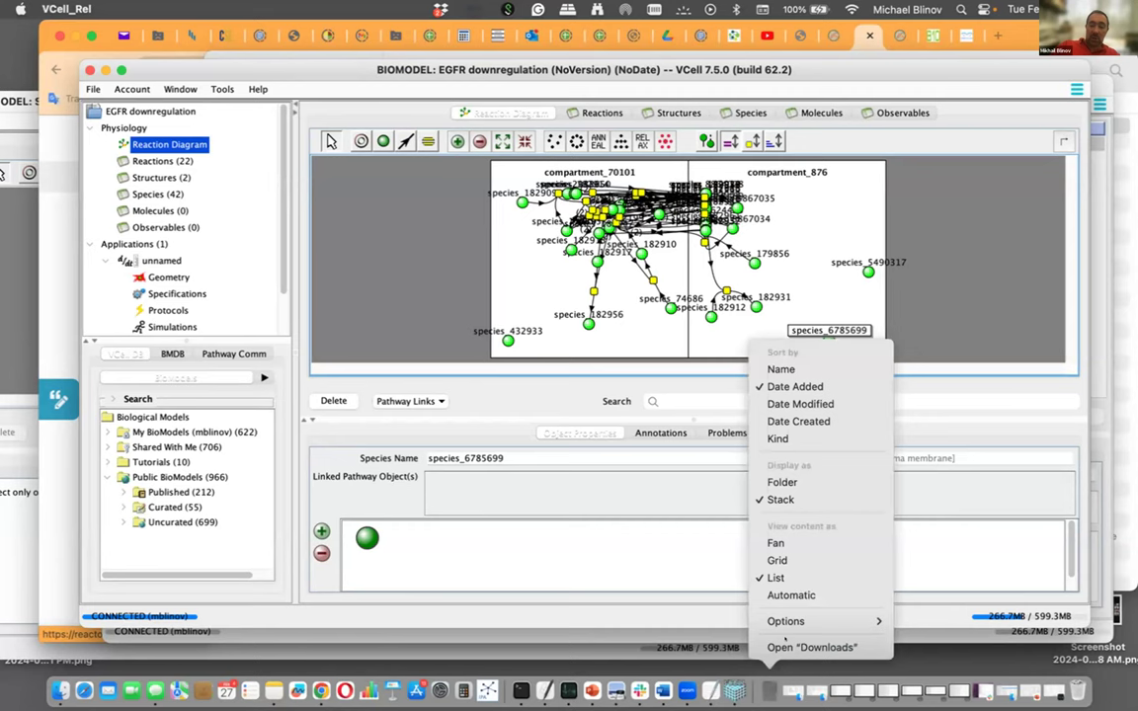
click(812, 647)
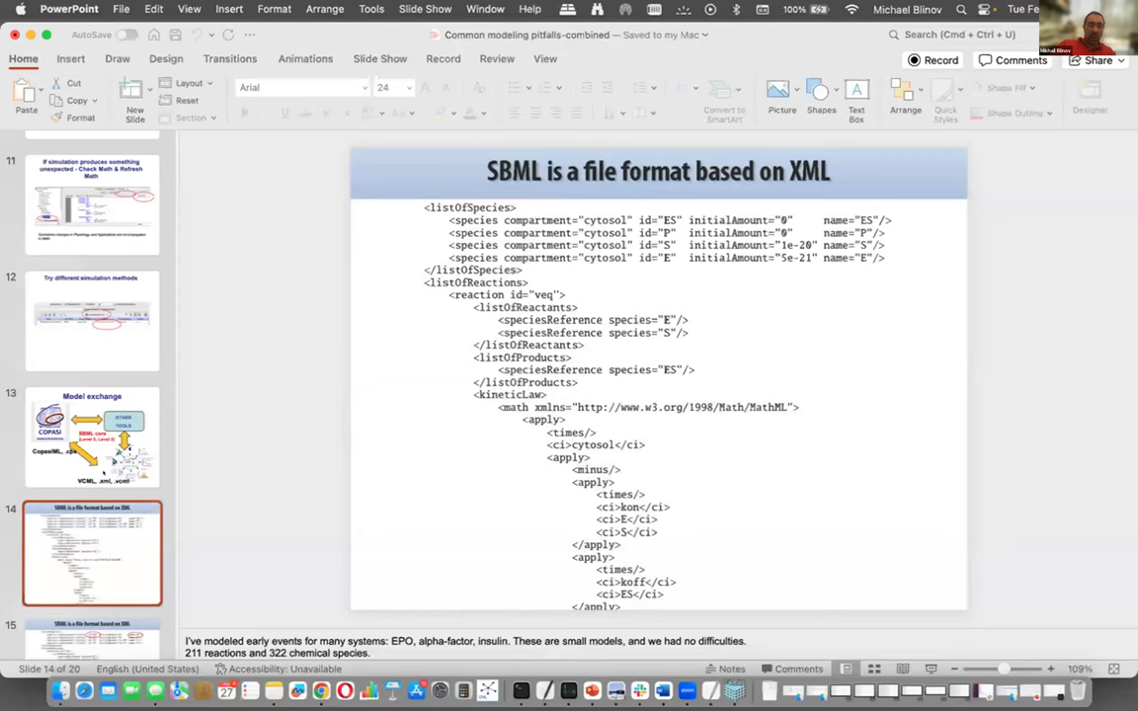
scroll(104, 475, down, 4)
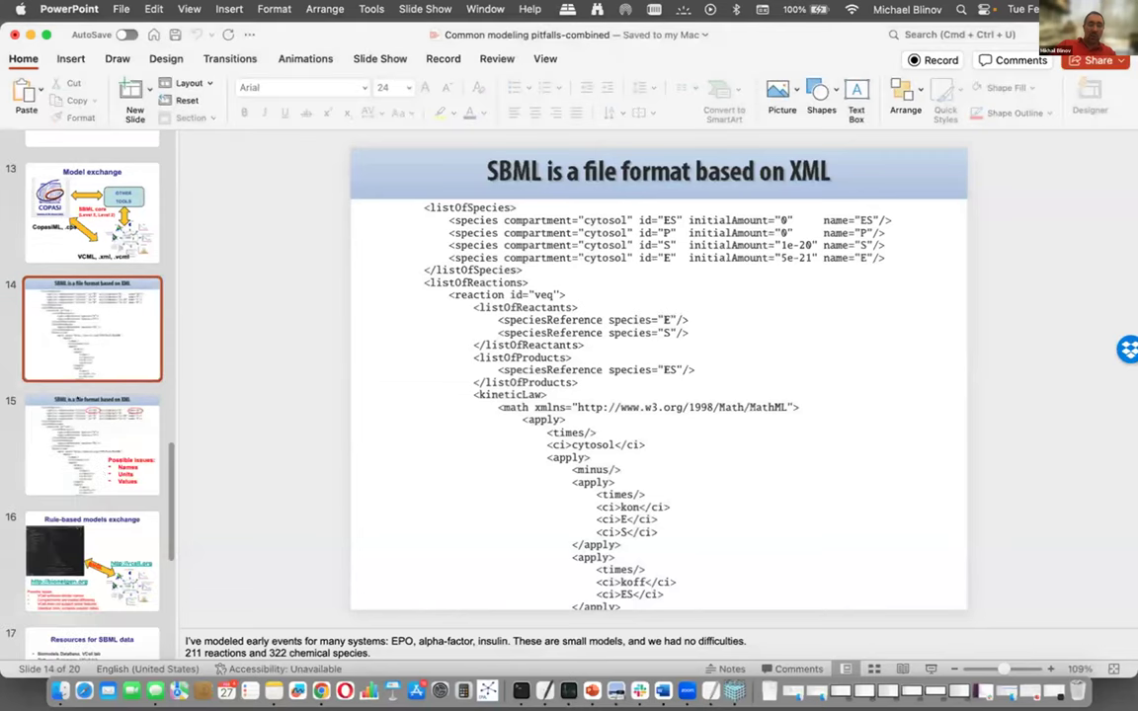
scroll(68, 383, down, 2)
click(67, 382)
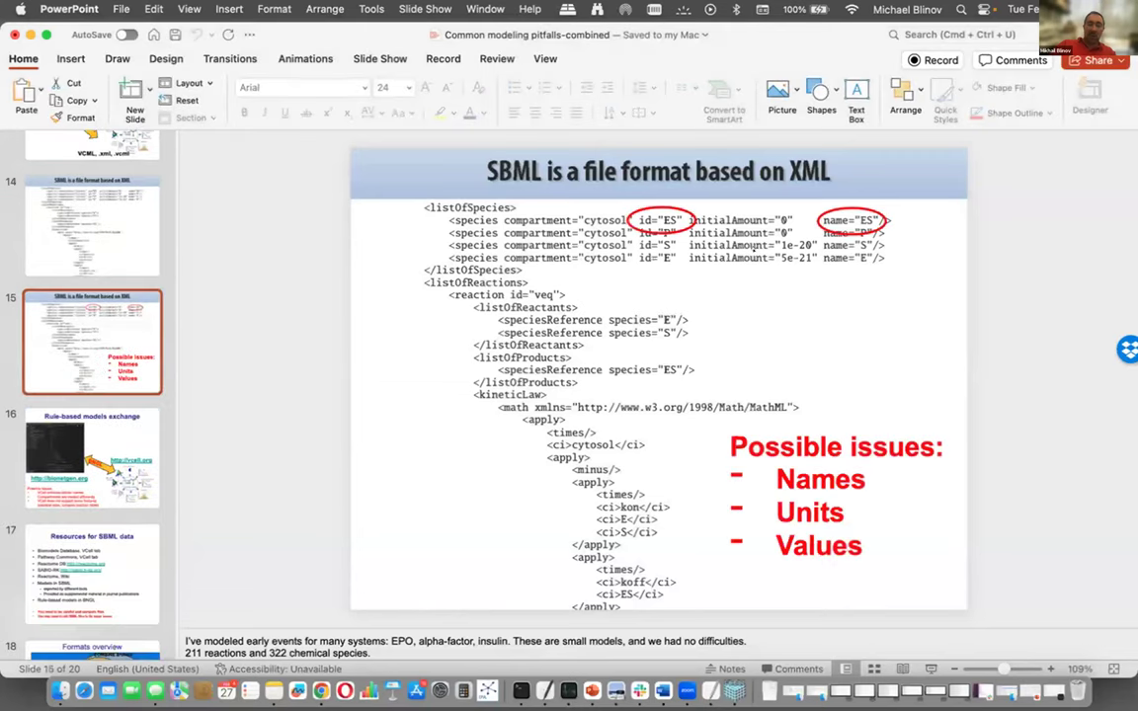